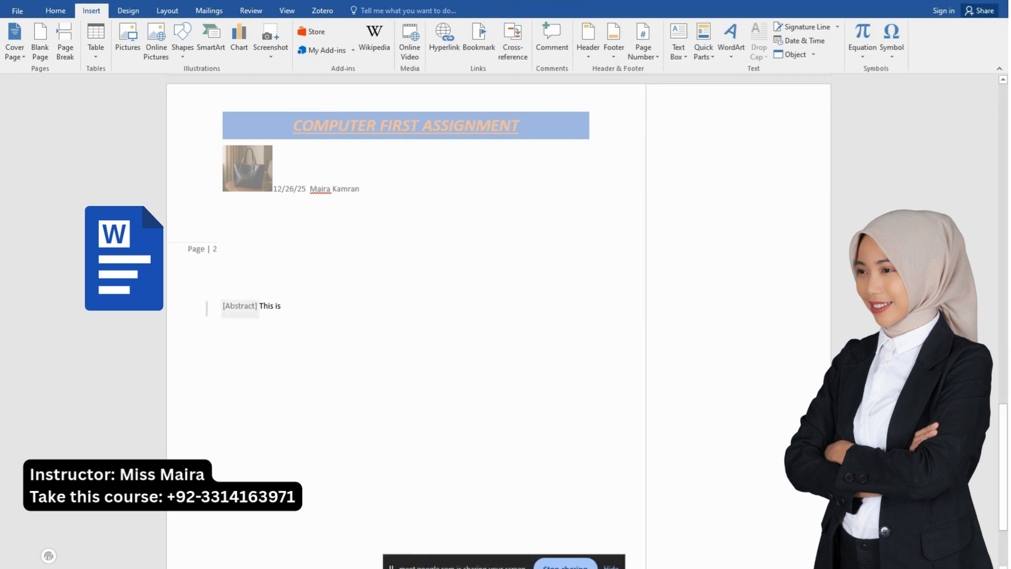
Insert the Author document property on a new line below the abstract line
{"action": "key", "text": "Return"}
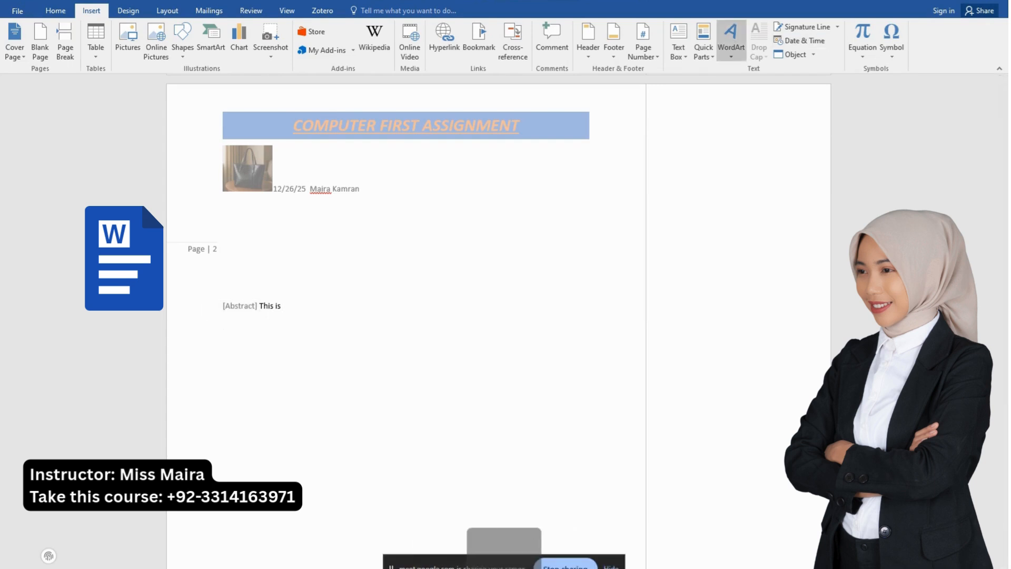
{"action": "left_click", "coordinate": [704, 48]}
{"action": "mouse_move", "coordinate": [769, 84]}
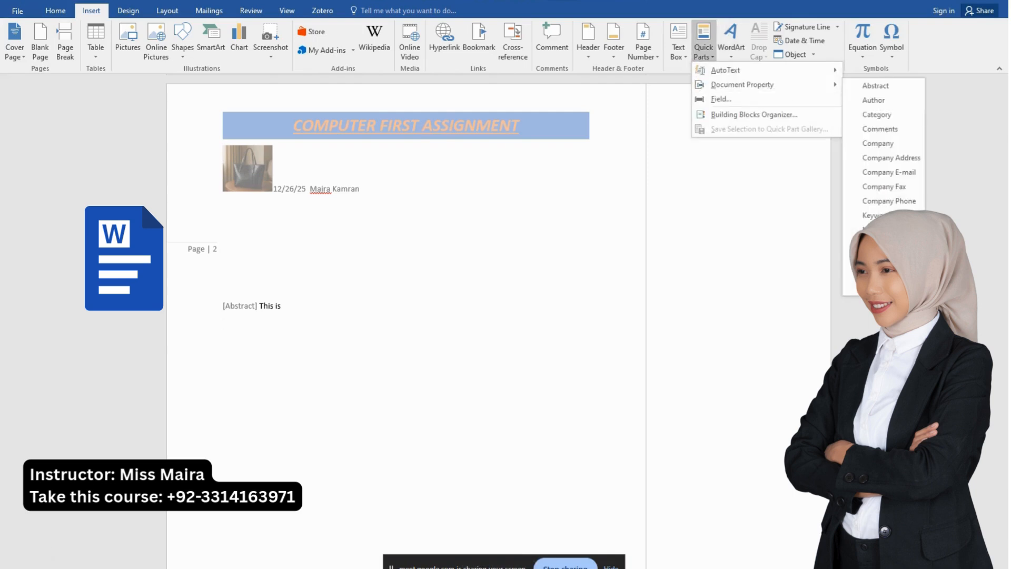
{"action": "left_click", "coordinate": [869, 100]}
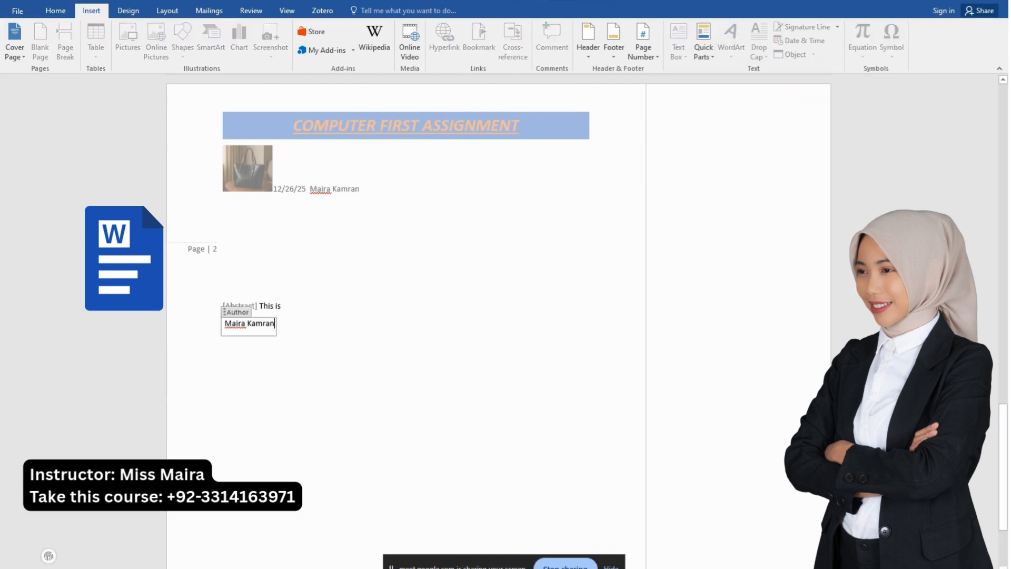
{"action": "key", "text": "Right"}
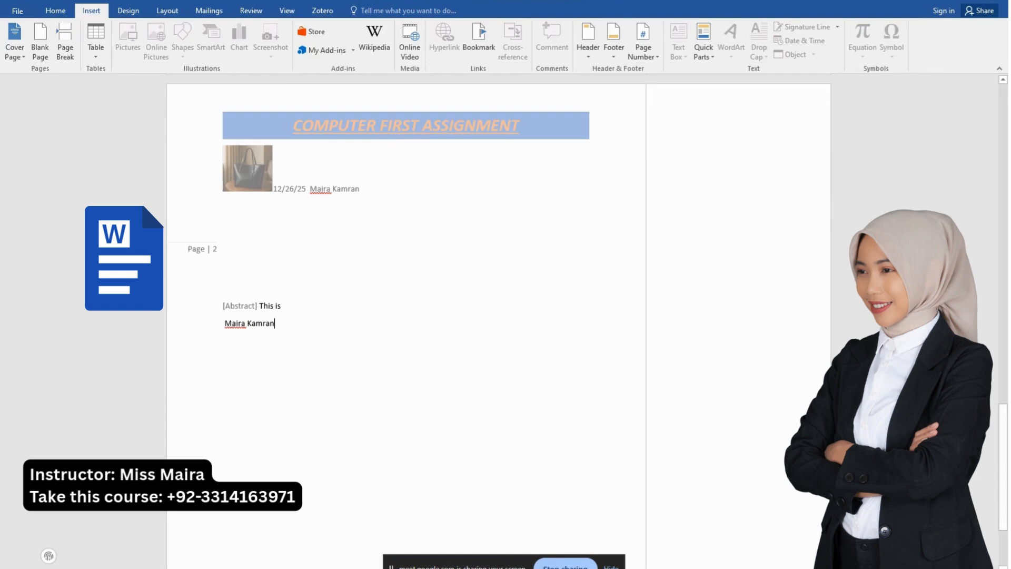
Insert WordArt reading "MY project" in the Fill - Black, Text 1, Shadow style on a new line below the author field
{"action": "key", "text": "Return"}
{"action": "left_click", "coordinate": [703, 48]}
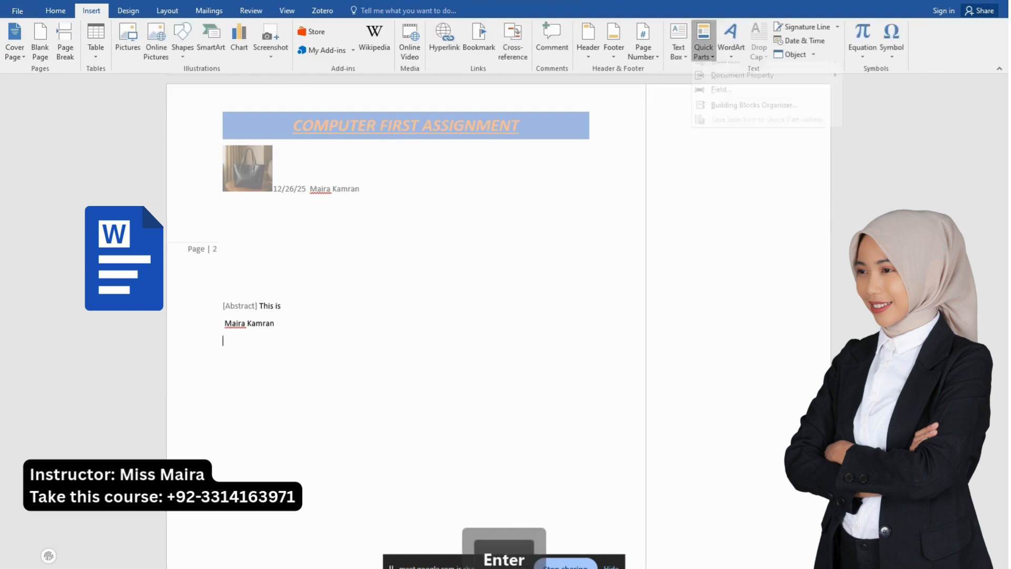
{"action": "mouse_move", "coordinate": [769, 84]}
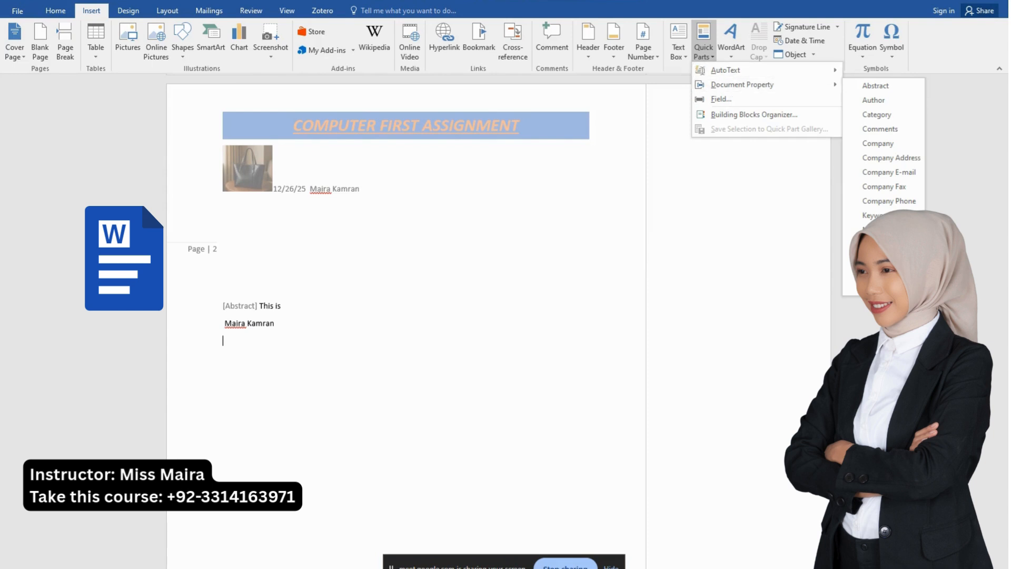
{"action": "left_click", "coordinate": [731, 40]}
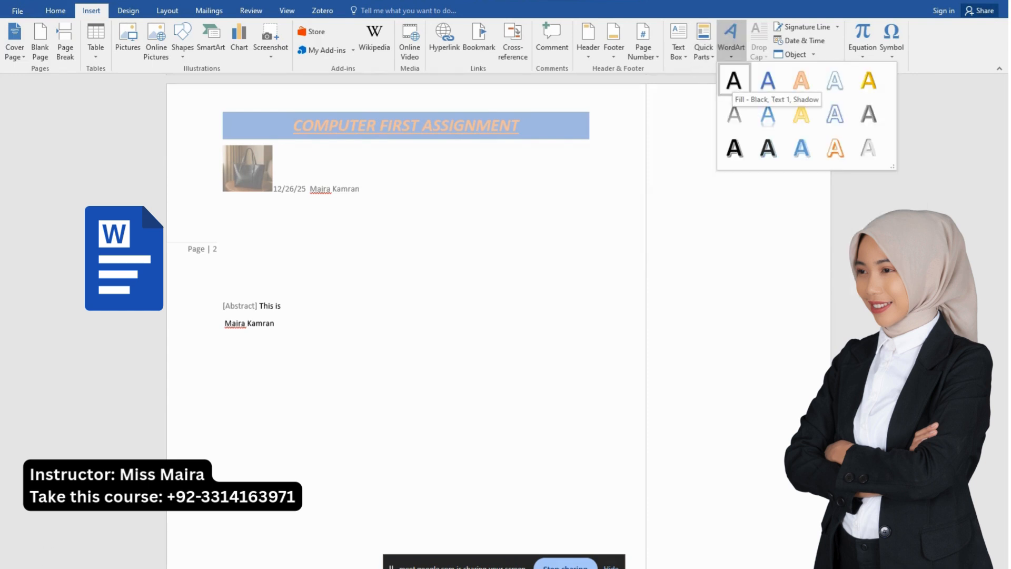
{"action": "left_click", "coordinate": [733, 80]}
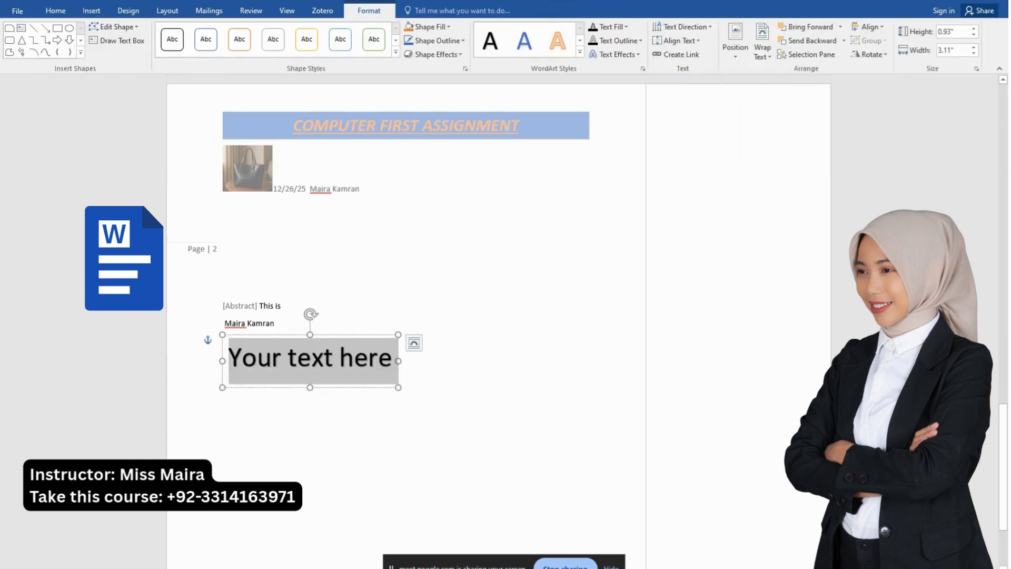
{"action": "type", "text": "MY"}
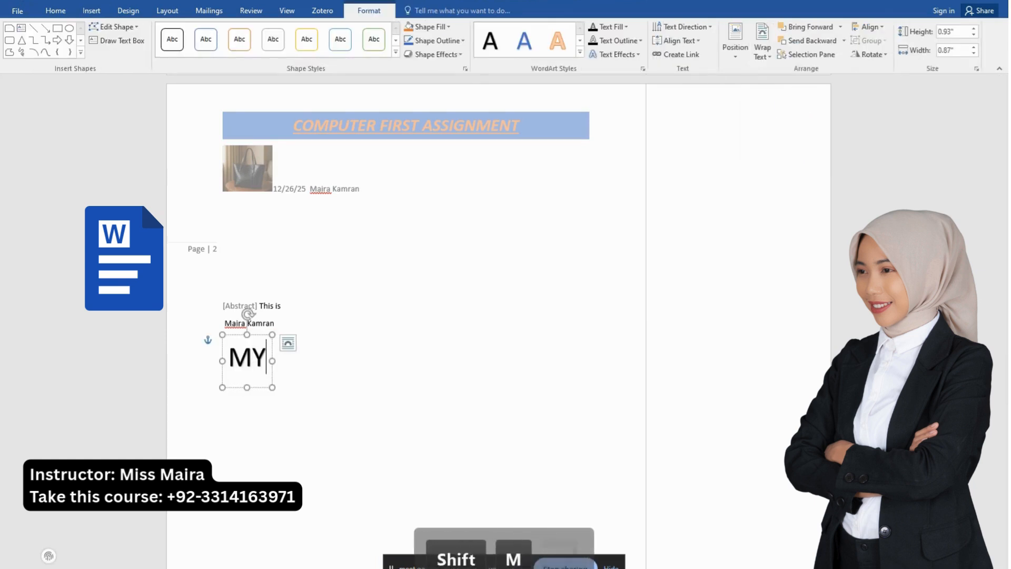
{"action": "type", "text": " pro"}
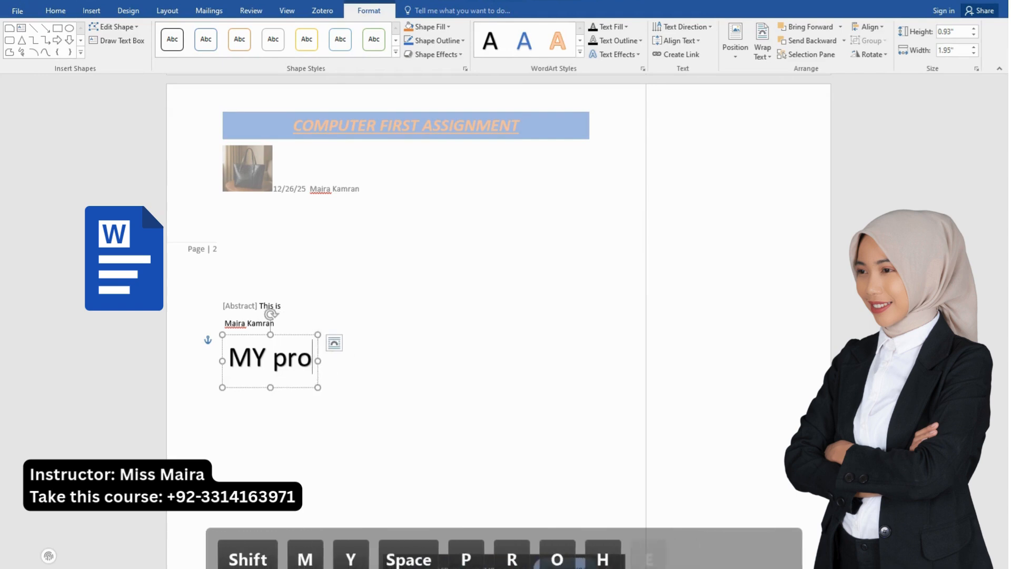
{"action": "type", "text": "ject"}
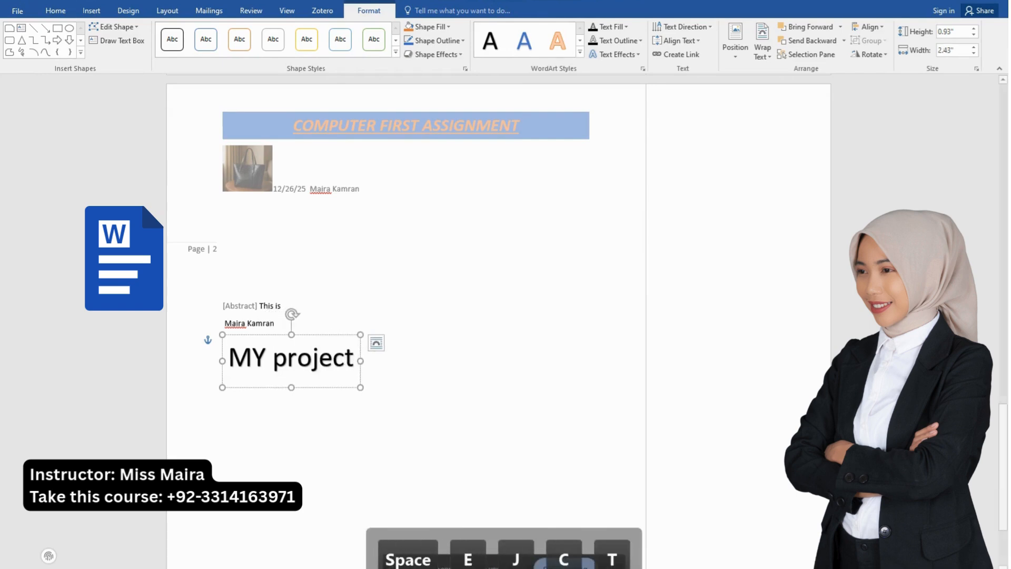
Apply the gold gradient shape style to the "MY project" WordArt
{"action": "left_click", "coordinate": [222, 341]}
{"action": "left_click", "coordinate": [345, 355]}
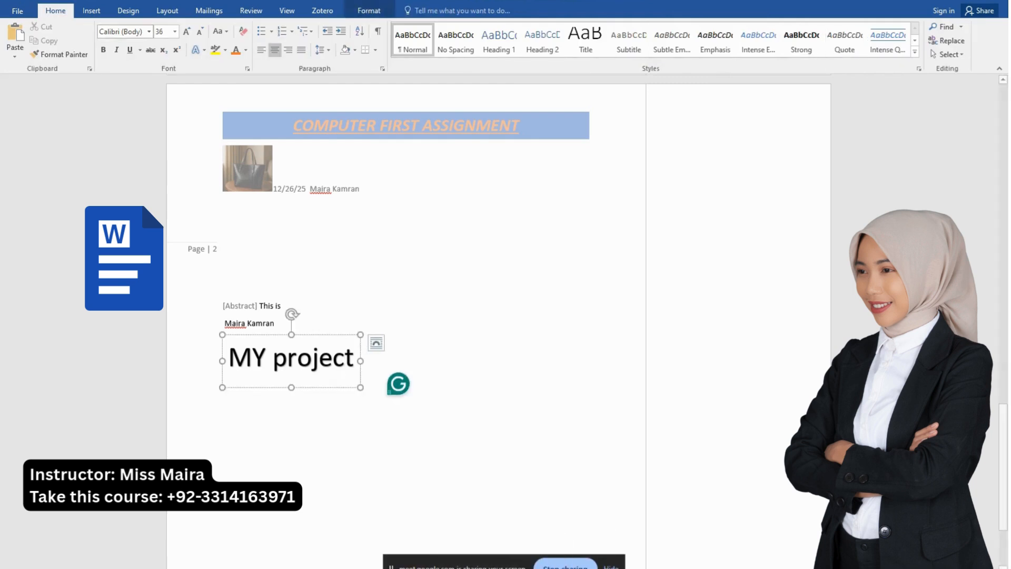
{"action": "left_click", "coordinate": [368, 11]}
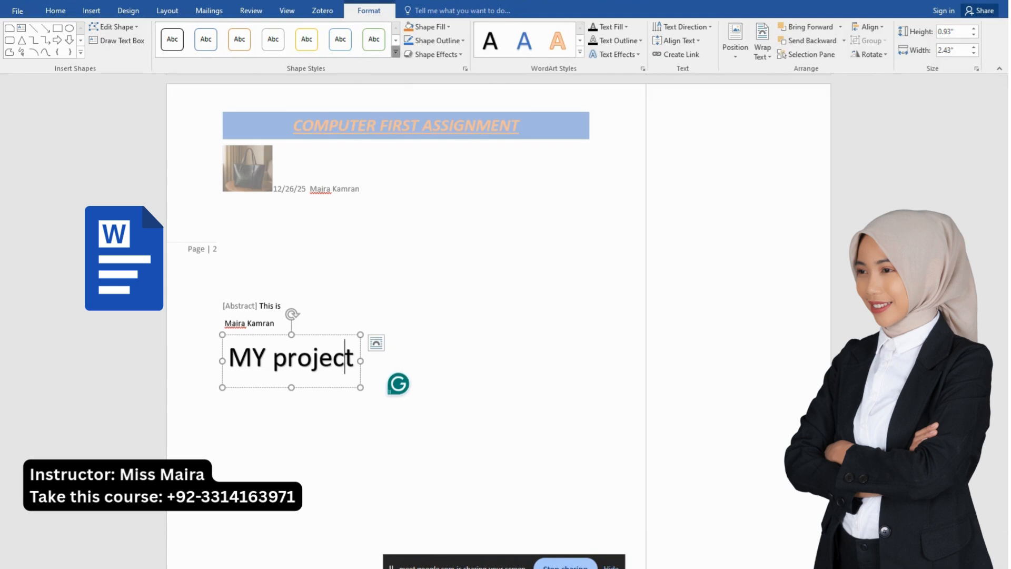
{"action": "left_click", "coordinate": [395, 53]}
{"action": "left_click", "coordinate": [307, 168]}
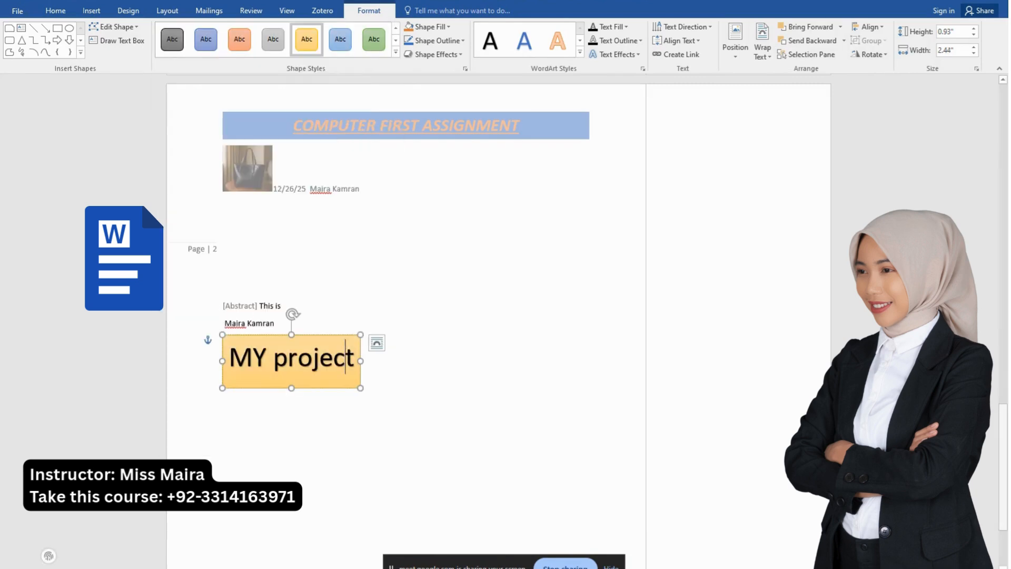
Delete the gold "MY project" WordArt from below the author field
{"action": "left_click", "coordinate": [91, 11]}
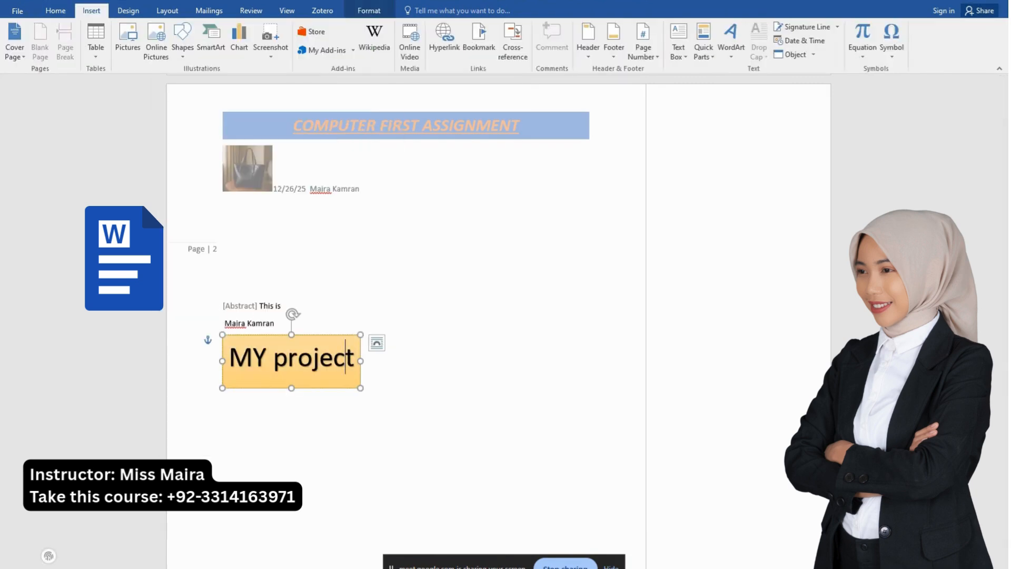
{"action": "left_click", "coordinate": [222, 340]}
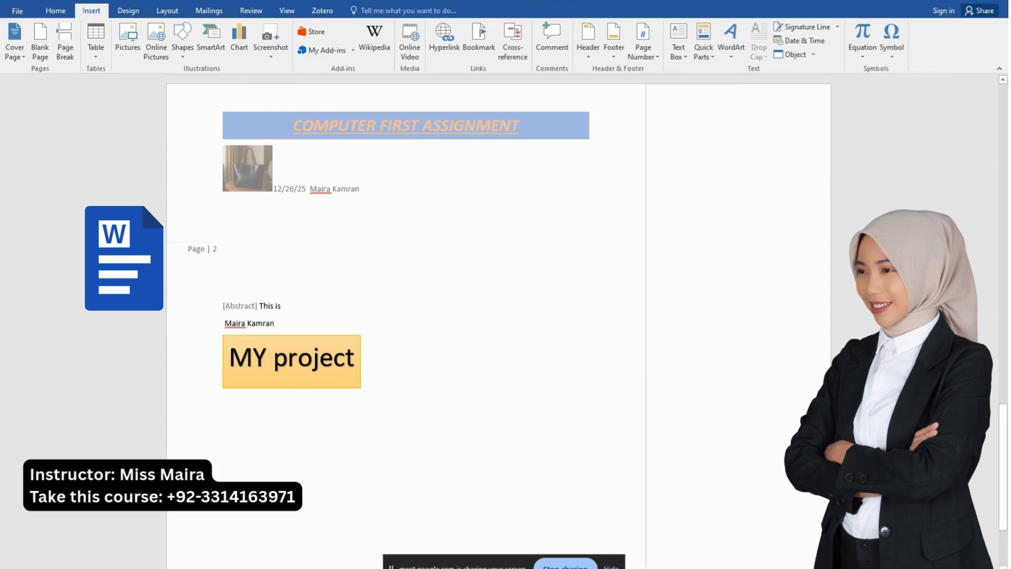
{"action": "left_click", "coordinate": [228, 326]}
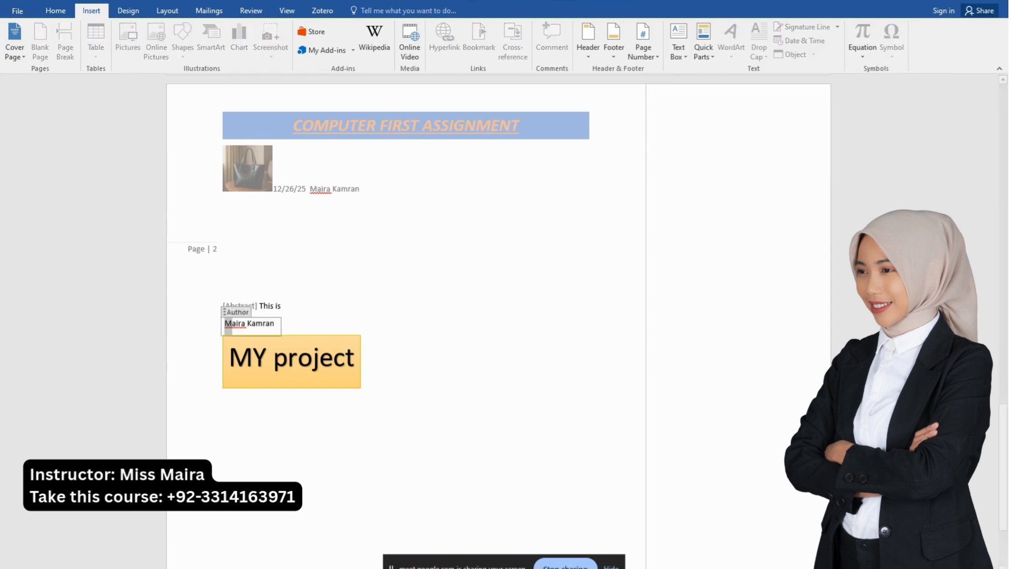
{"action": "left_click", "coordinate": [223, 340]}
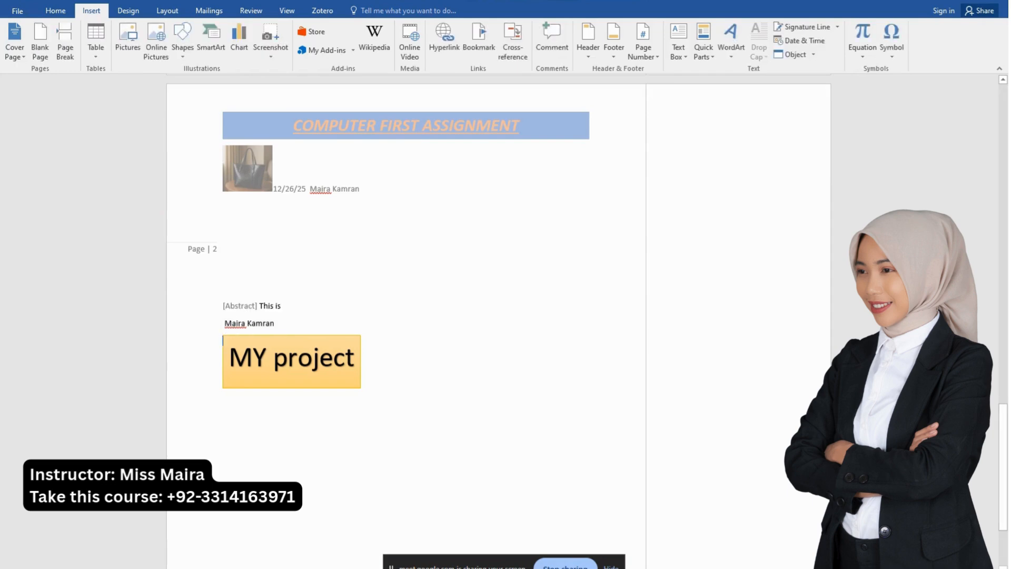
{"action": "right_click", "coordinate": [313, 369]}
{"action": "left_click", "coordinate": [273, 360]}
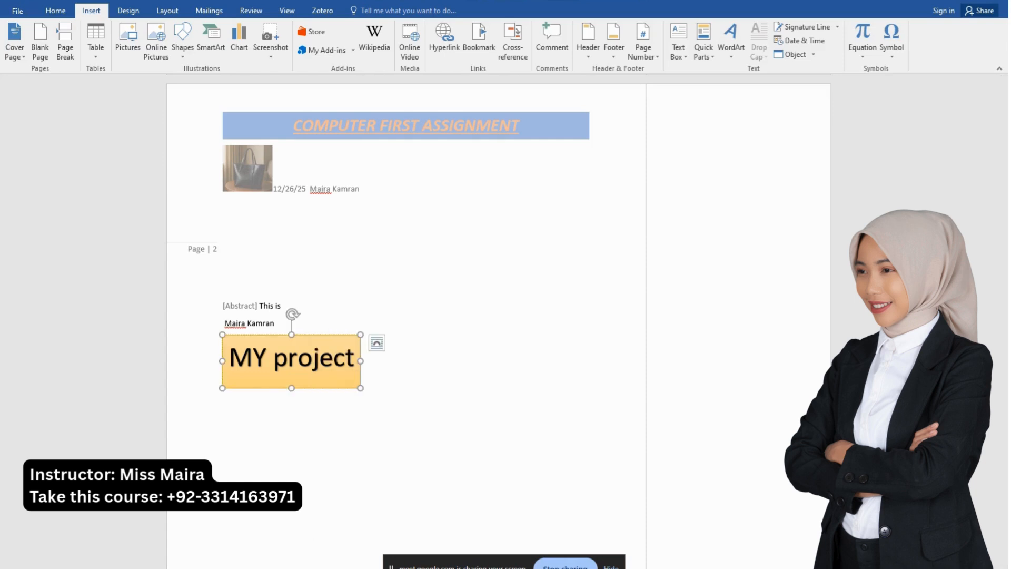
{"action": "left_click", "coordinate": [273, 360]}
{"action": "right_click", "coordinate": [303, 334]}
{"action": "left_click", "coordinate": [327, 341]}
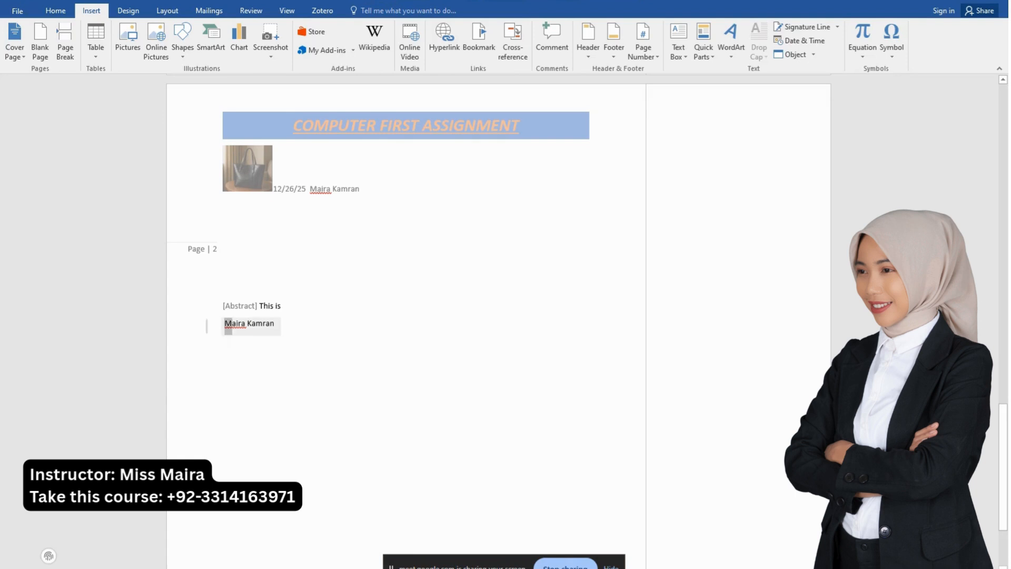
Add a blank line below the author field and enter a first name under it
{"action": "double_click", "coordinate": [225, 326]}
{"action": "left_click", "coordinate": [223, 341]}
{"action": "key", "text": "Return"}
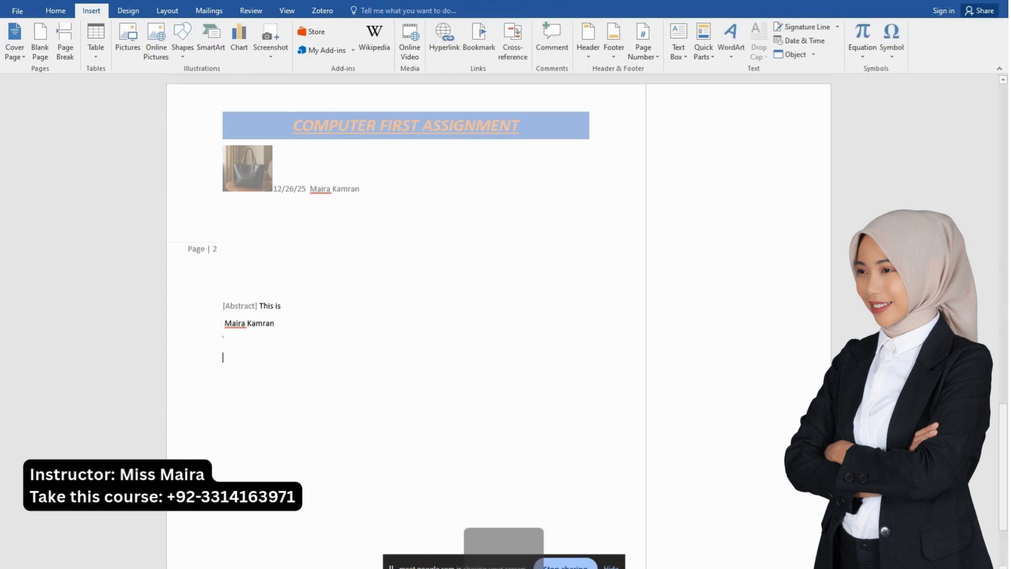
{"action": "type", "text": "Maira"}
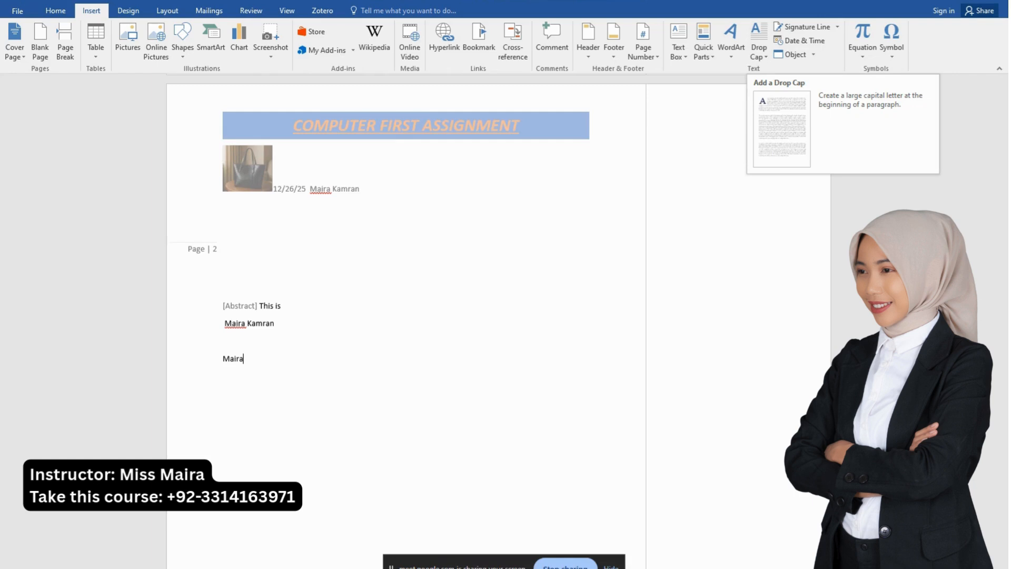
Apply a Dropped drop cap to the first letter of the name entered below the author field
{"action": "left_click_drag", "start_coordinate": [223, 359], "coordinate": [230, 360]}
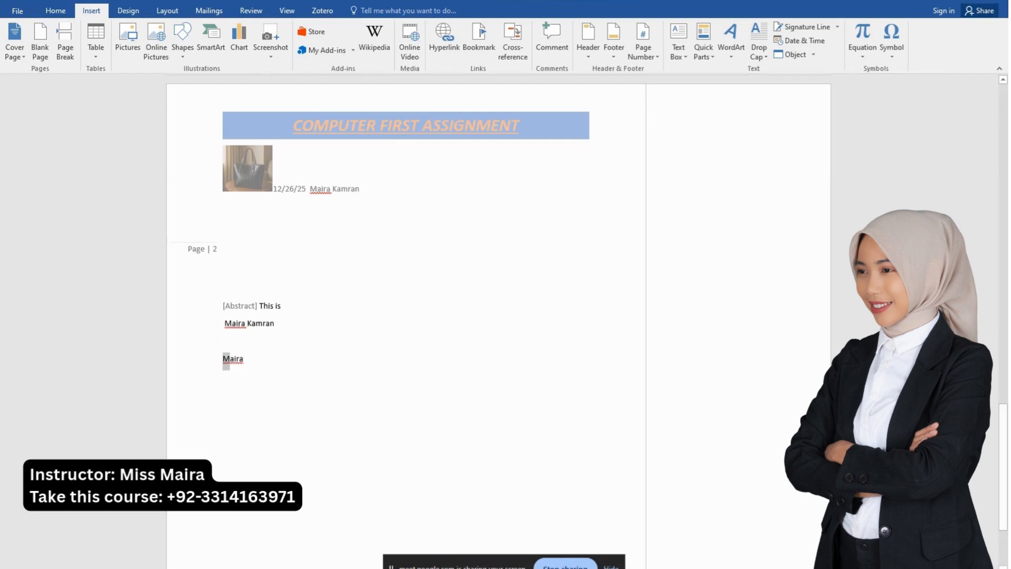
{"action": "left_click", "coordinate": [759, 48]}
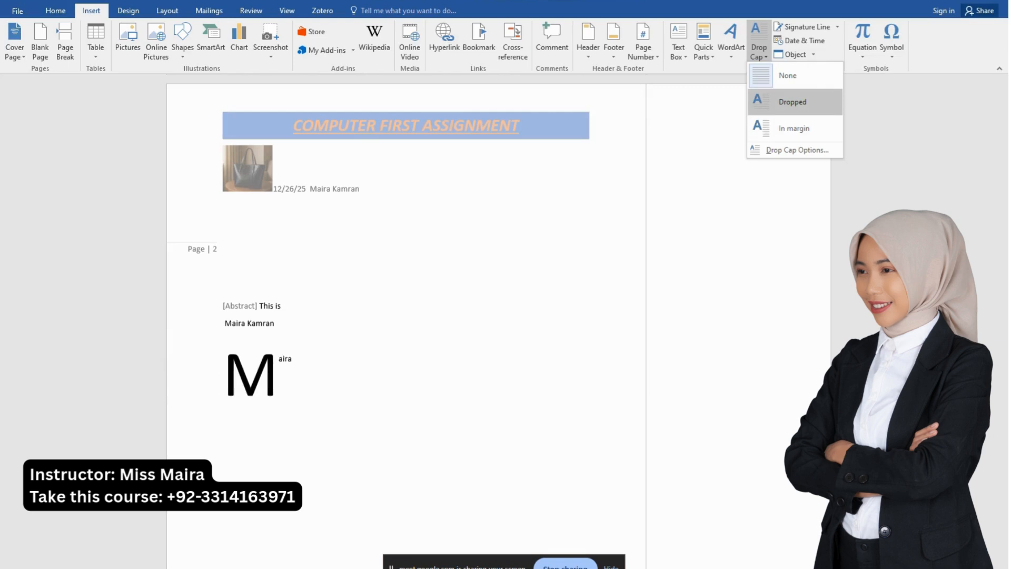
{"action": "left_click", "coordinate": [793, 101]}
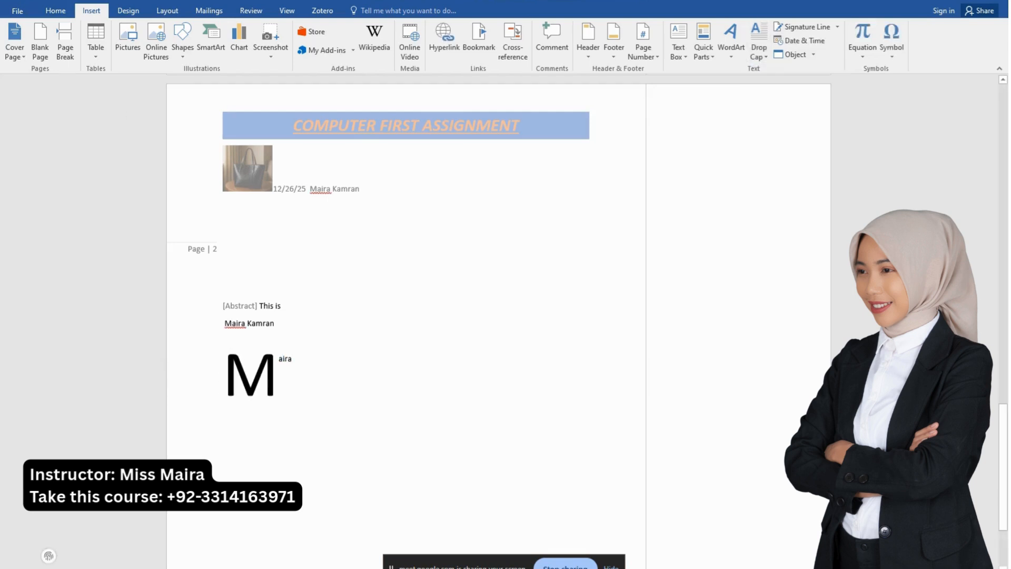
{"action": "left_click", "coordinate": [56, 11]}
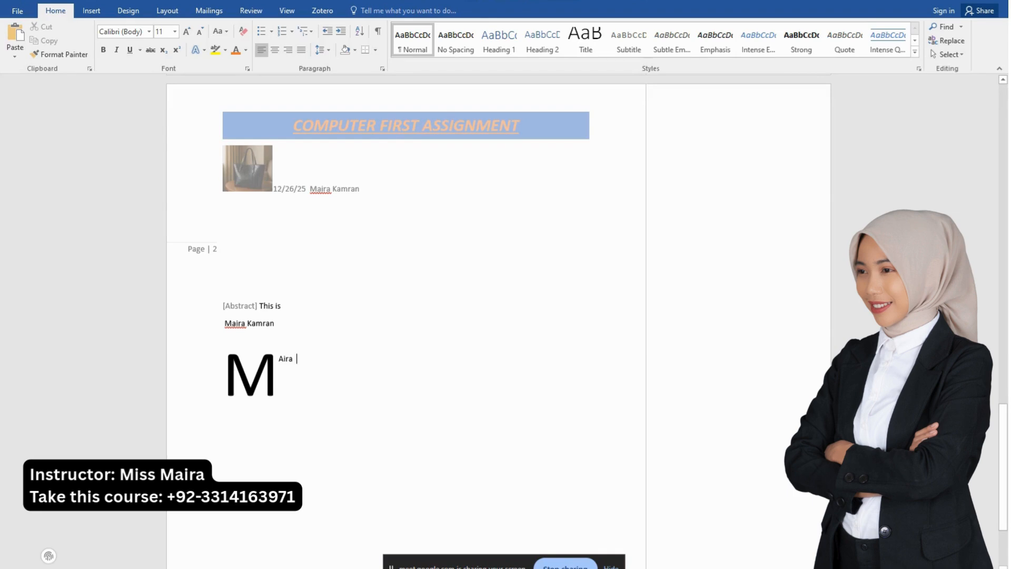
Add two blank lines below the drop-cap paragraph
{"action": "left_click", "coordinate": [92, 11]}
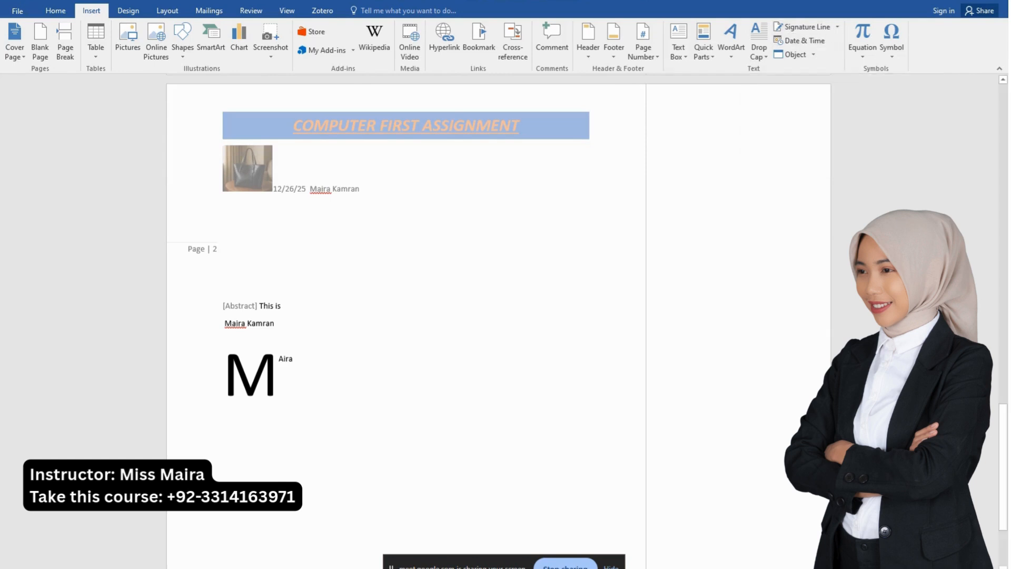
{"action": "key", "text": "Return"}
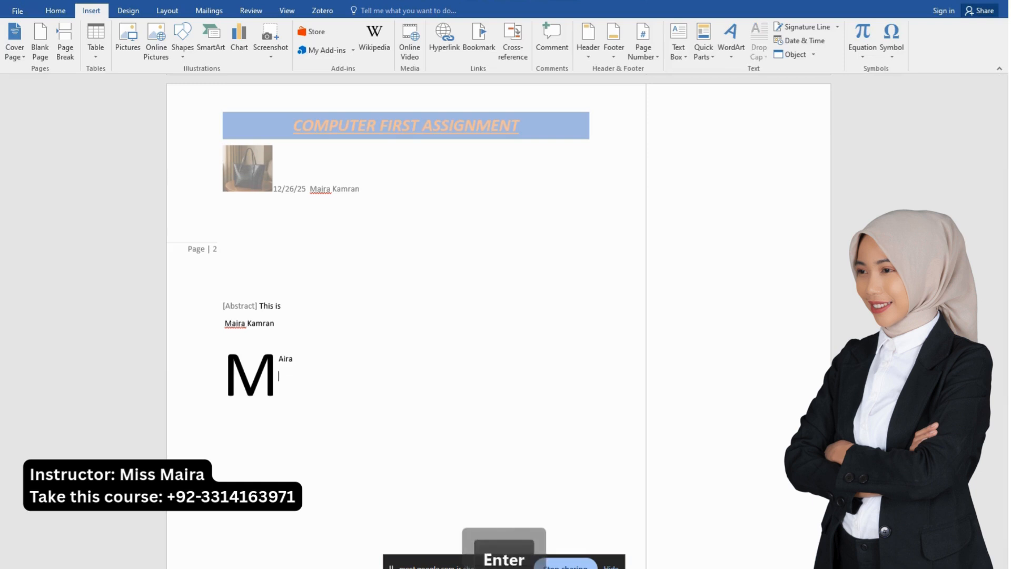
{"action": "key", "text": "Return"}
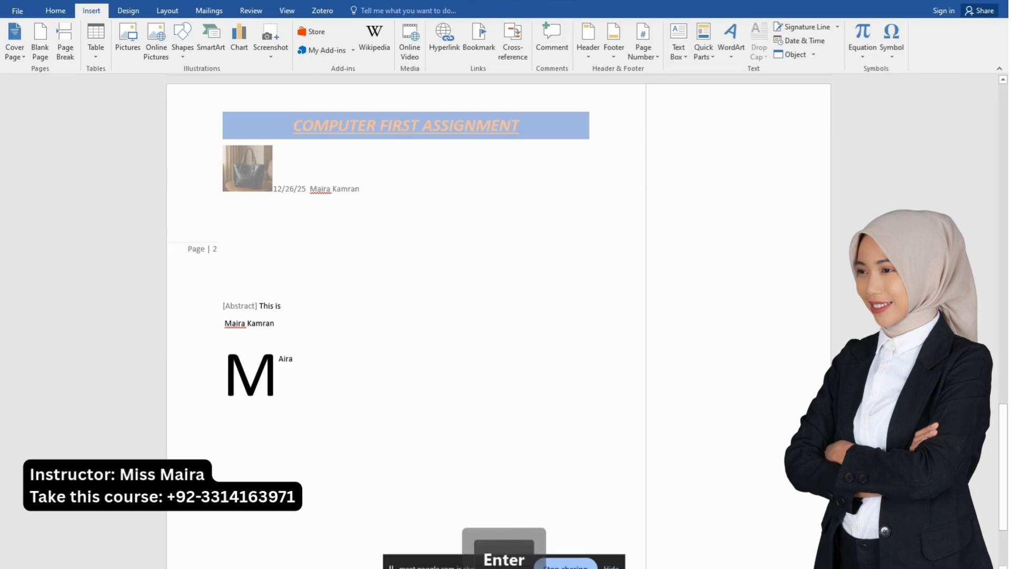
{"action": "scroll", "coordinate": [406, 263], "scroll_direction": "down", "scroll_amount": 1}
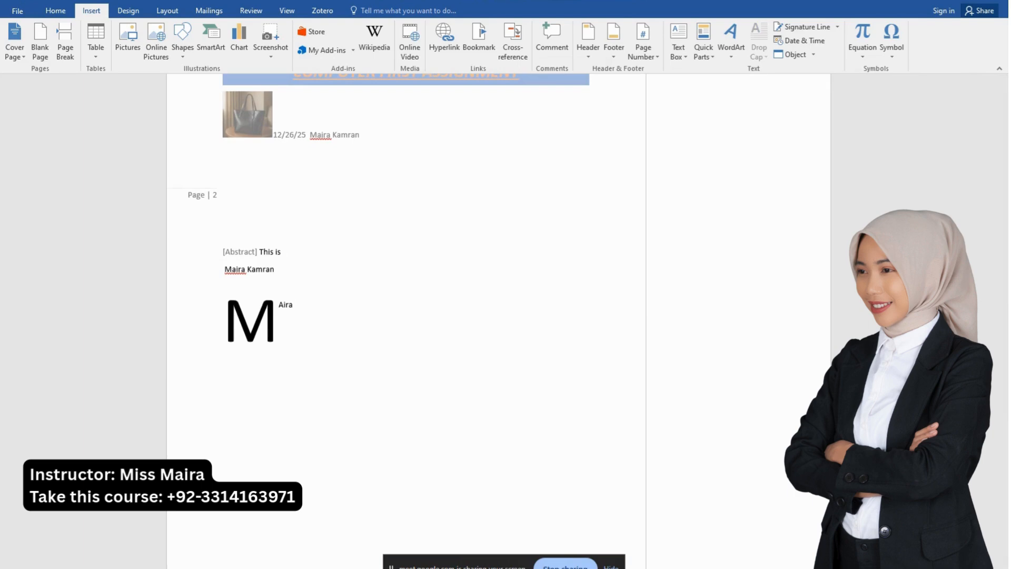
{"action": "scroll", "coordinate": [405, 316], "scroll_direction": "down", "scroll_amount": 2}
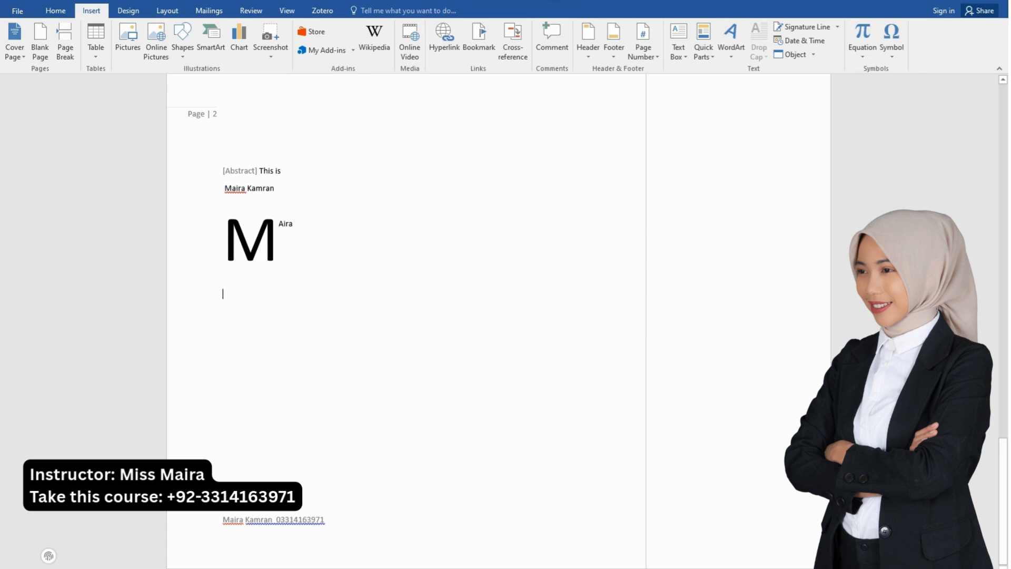
Insert a signature line below the drop cap, entering the signer's name as both suggested signer and title, with the e-mail left blank
{"action": "left_click", "coordinate": [803, 26]}
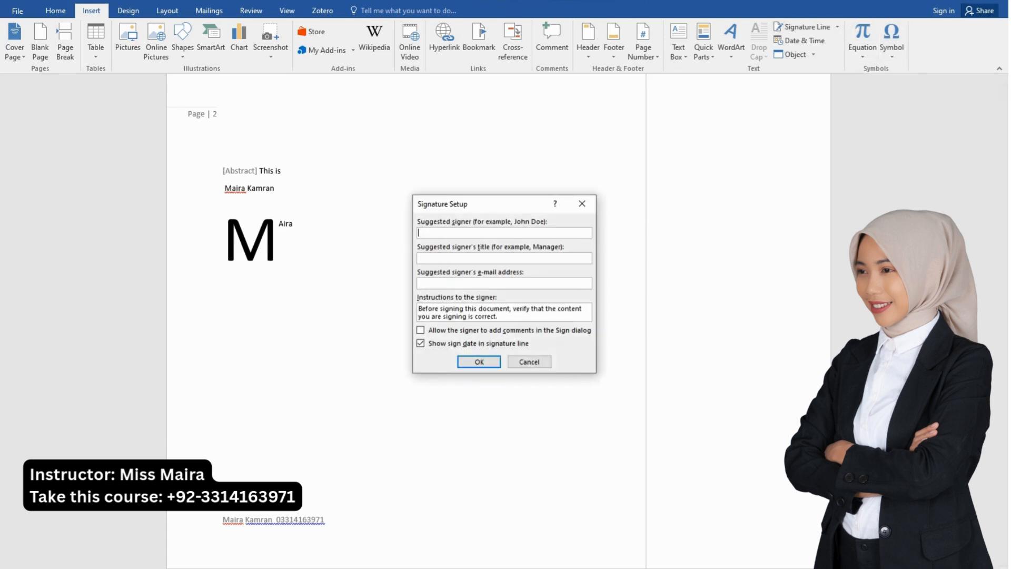
{"action": "type", "text": "m"}
{"action": "key", "text": "Caps_Lock"}
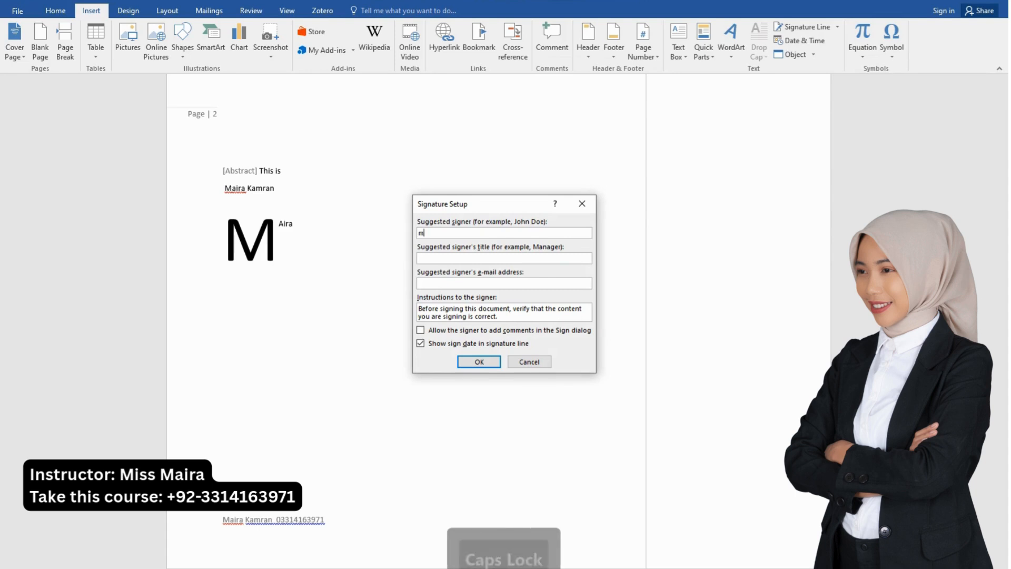
{"action": "type", "text": "I"}
{"action": "key", "text": "BackSpace"}
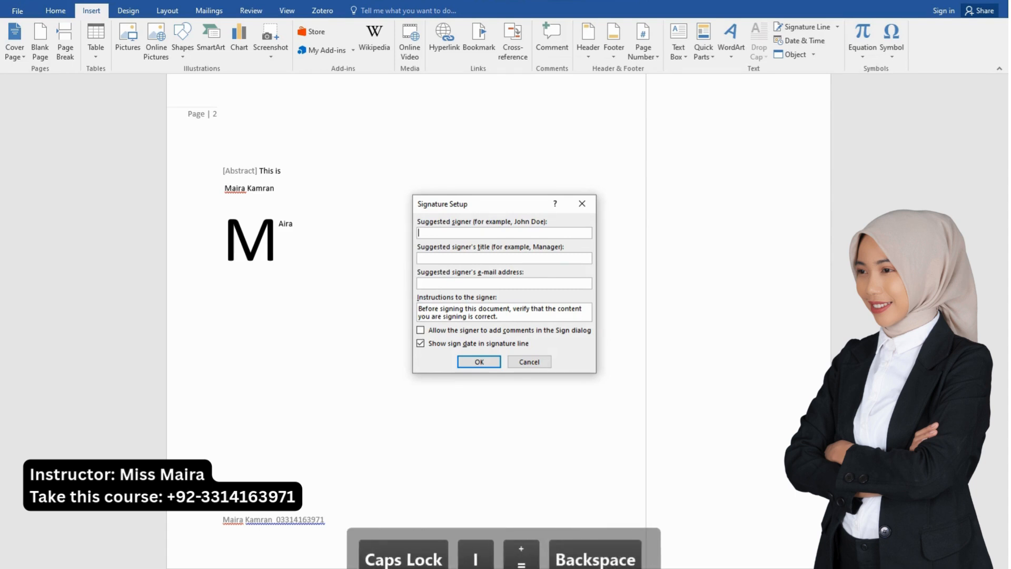
{"action": "type", "text": "R SAM"}
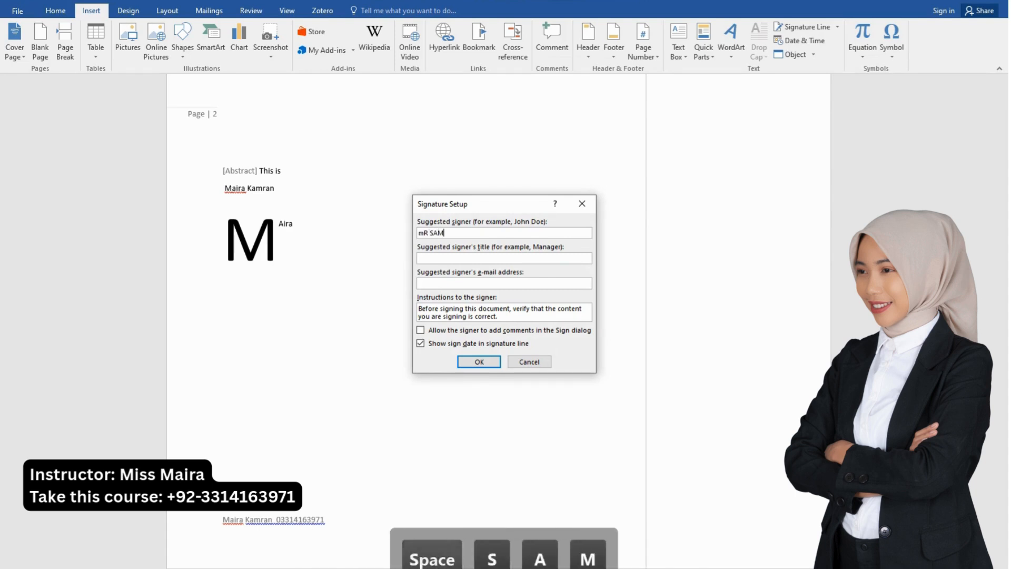
{"action": "type", "text": "MR SAM"}
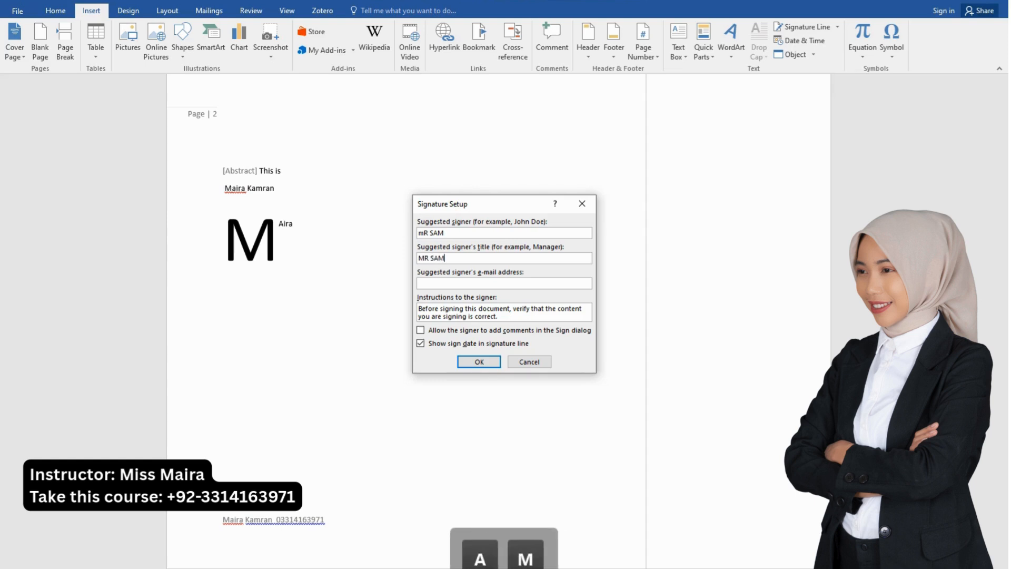
{"action": "type", "text": "M"}
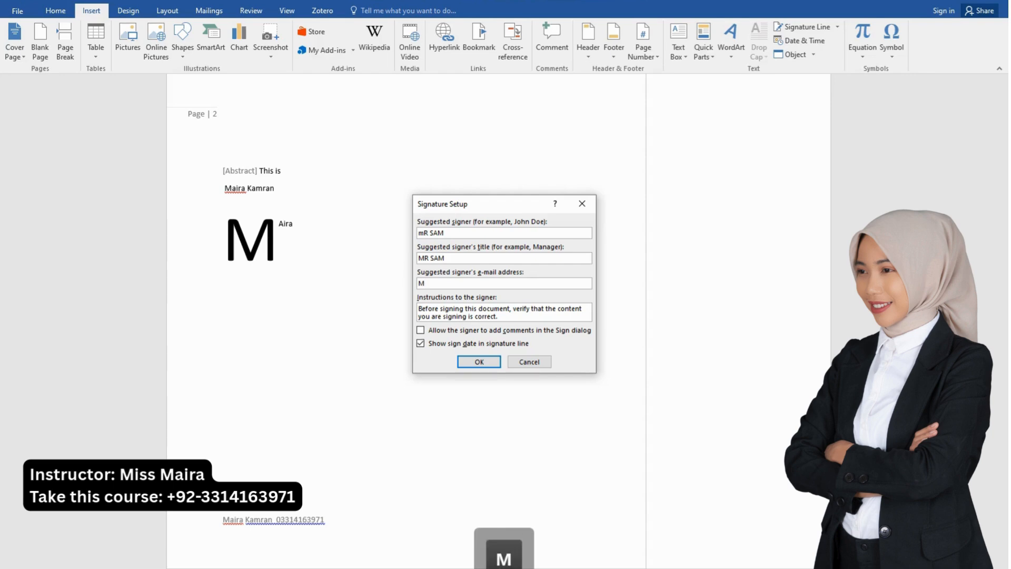
{"action": "key", "text": "BackSpace"}
{"action": "key", "text": "Return"}
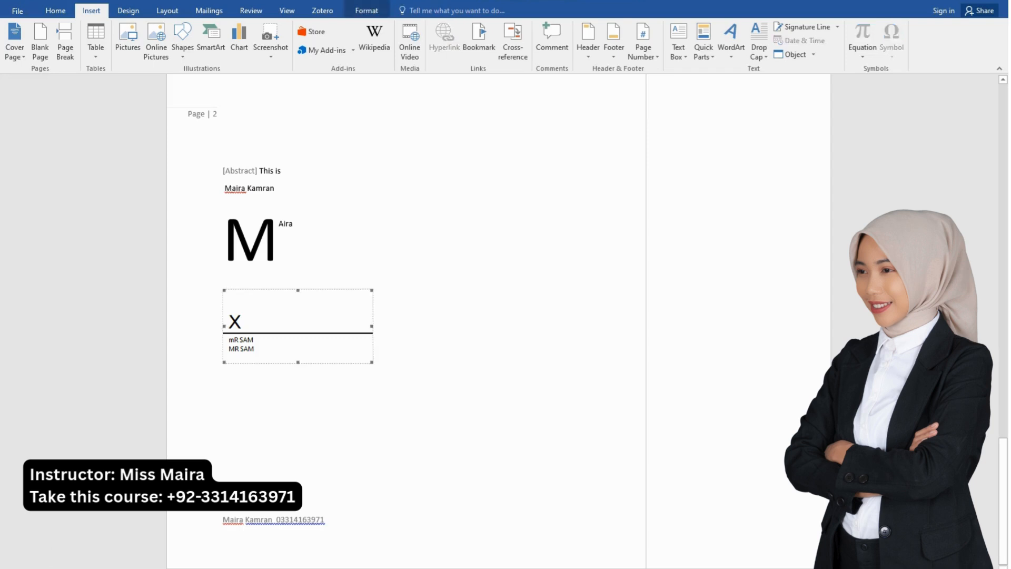
Try stretching the signature line taller and wider, and shrink it to about 0.6" high by 2.18" wide
{"action": "left_click", "coordinate": [222, 359]}
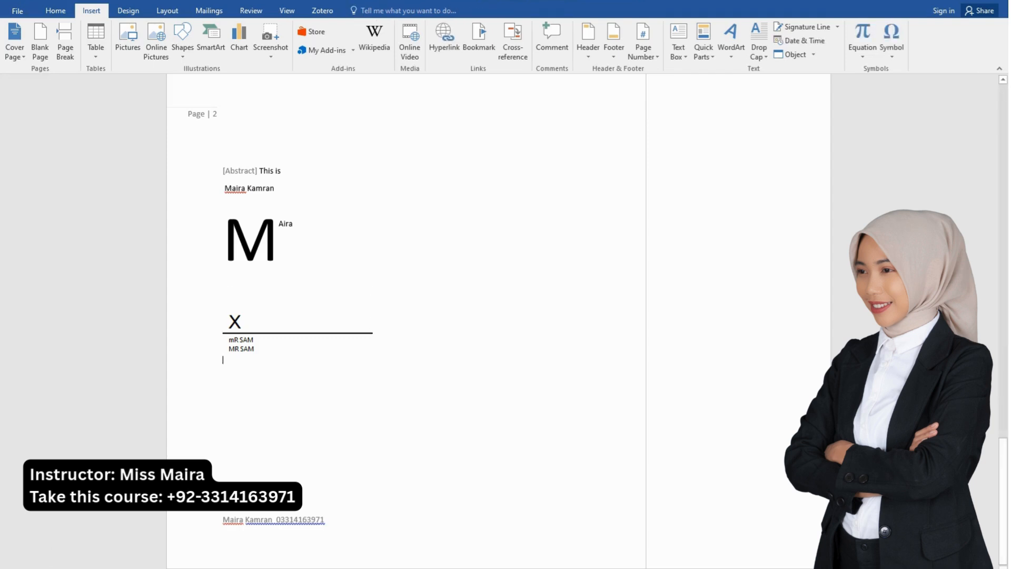
{"action": "left_click", "coordinate": [298, 327]}
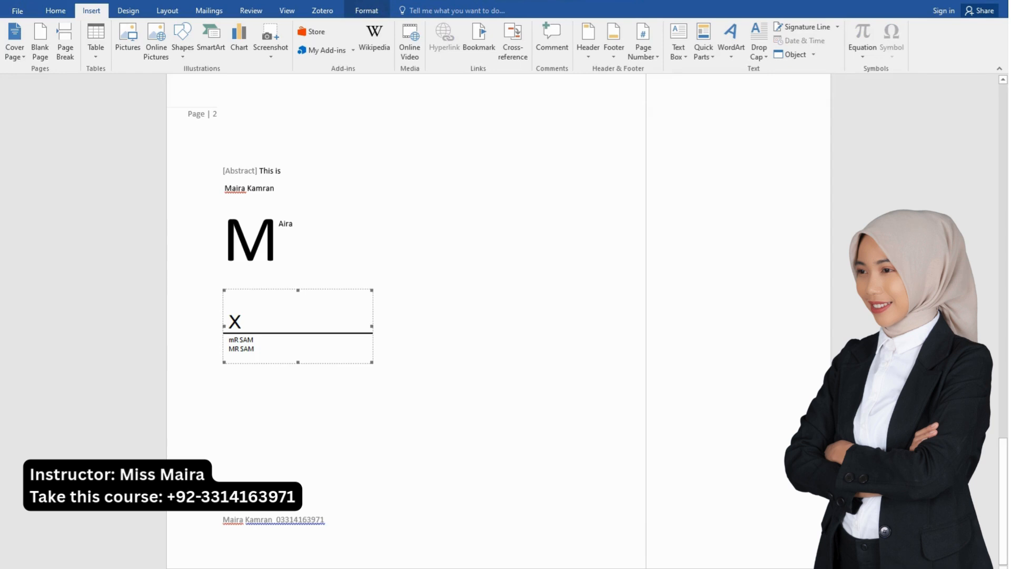
{"action": "mouse_move", "coordinate": [298, 363]}
{"action": "left_mouse_down"}
{"action": "mouse_move", "coordinate": [298, 524]}
{"action": "mouse_move", "coordinate": [298, 480]}
{"action": "left_mouse_up"}
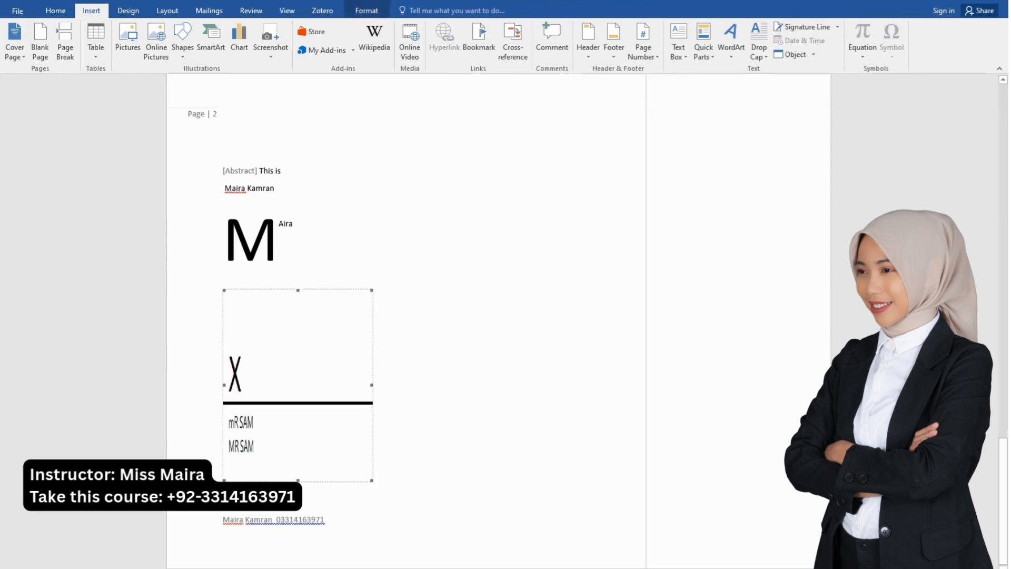
{"action": "left_click_drag", "start_coordinate": [372, 481], "coordinate": [602, 480]}
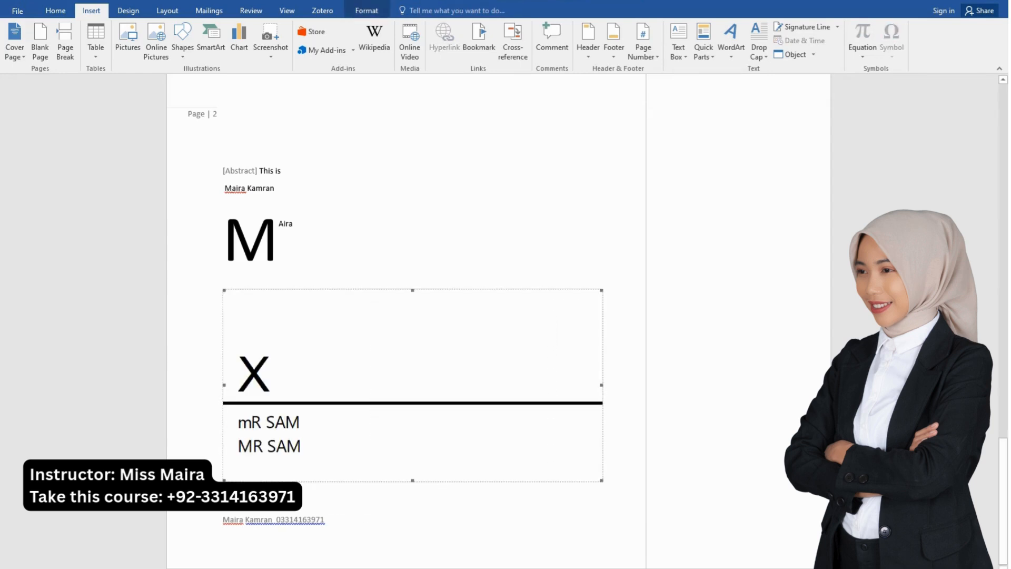
{"action": "mouse_move", "coordinate": [412, 480]}
{"action": "left_mouse_down"}
{"action": "mouse_move", "coordinate": [412, 340]}
{"action": "mouse_move", "coordinate": [413, 391]}
{"action": "left_mouse_up"}
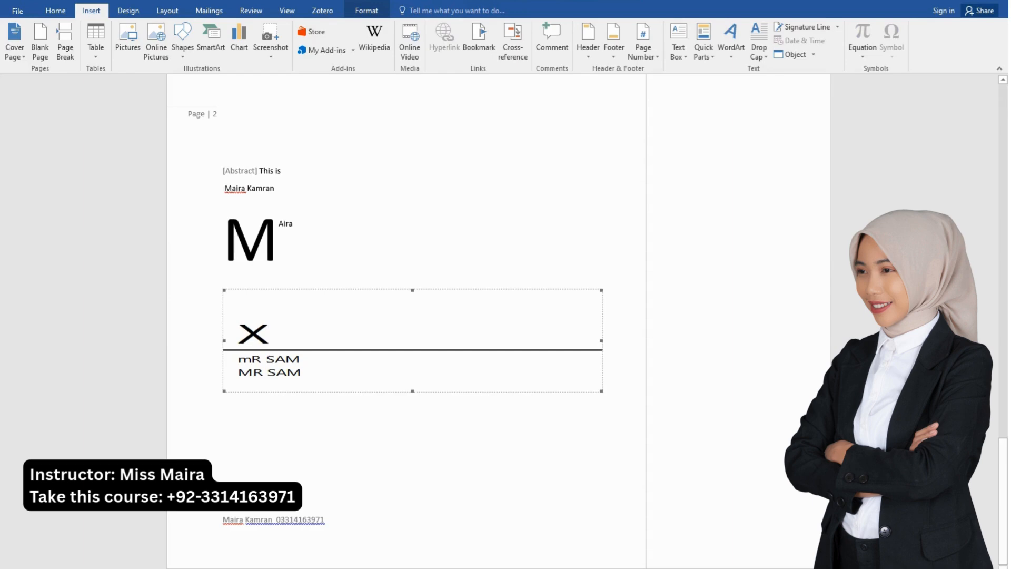
{"action": "left_click_drag", "start_coordinate": [225, 290], "coordinate": [482, 360]}
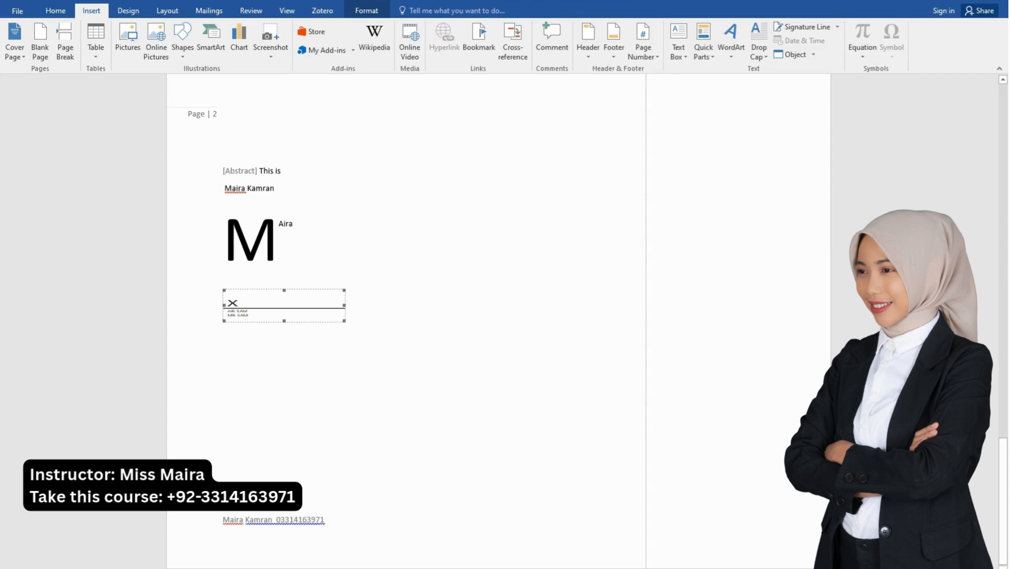
Change the signature line's text wrapping so it floats, and move it to the page's lower right, just above the footer
{"action": "left_click", "coordinate": [345, 318]}
{"action": "left_click", "coordinate": [295, 306]}
{"action": "left_click", "coordinate": [366, 10]}
{"action": "left_click", "coordinate": [439, 48]}
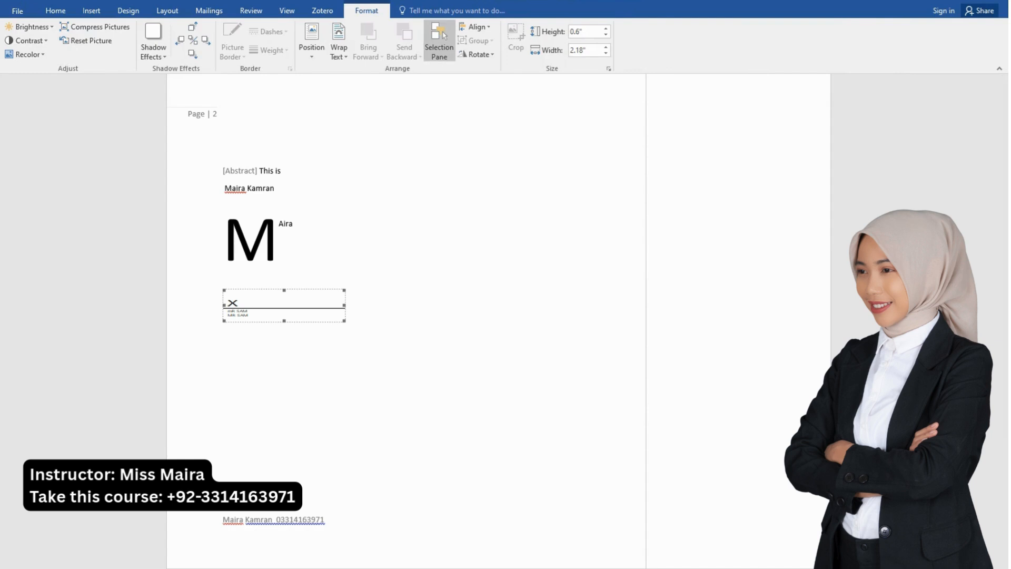
{"action": "left_click", "coordinate": [339, 51]}
{"action": "left_click", "coordinate": [371, 157]}
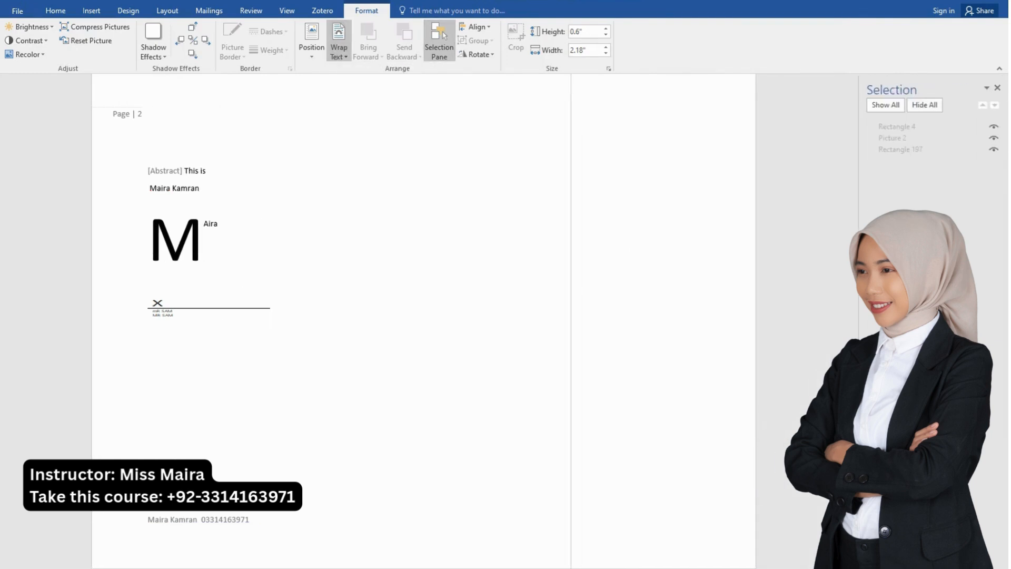
{"action": "mouse_move", "coordinate": [211, 307]}
{"action": "left_mouse_down"}
{"action": "mouse_move", "coordinate": [395, 381]}
{"action": "mouse_move", "coordinate": [522, 493]}
{"action": "mouse_move", "coordinate": [474, 476]}
{"action": "mouse_move", "coordinate": [498, 478]}
{"action": "left_mouse_up"}
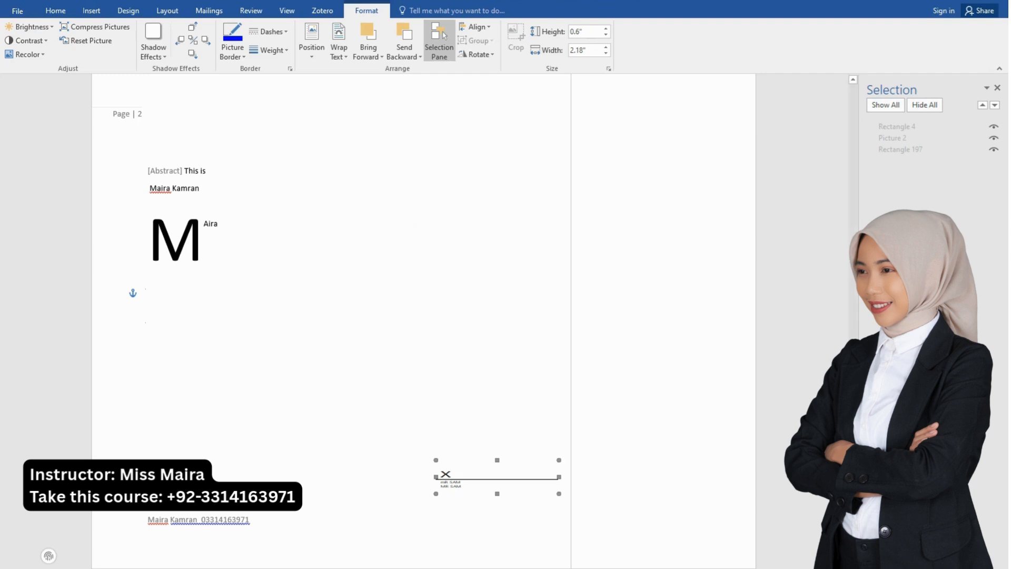
Close the list of page objects and enlarge the floating signature line to about 1.11" high by 2.53" wide
{"action": "left_click", "coordinate": [997, 87]}
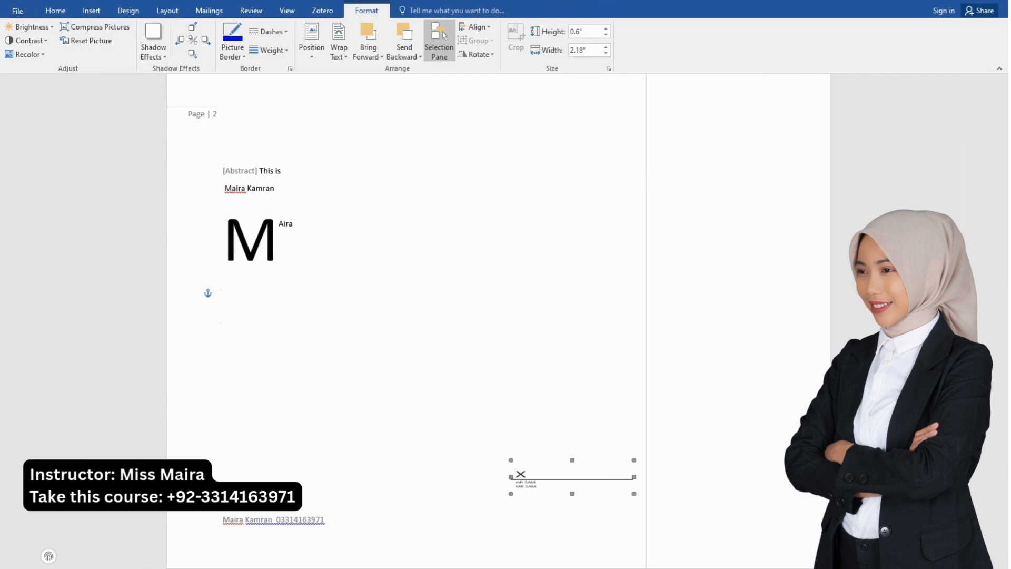
{"action": "left_click_drag", "start_coordinate": [572, 460], "coordinate": [573, 431]}
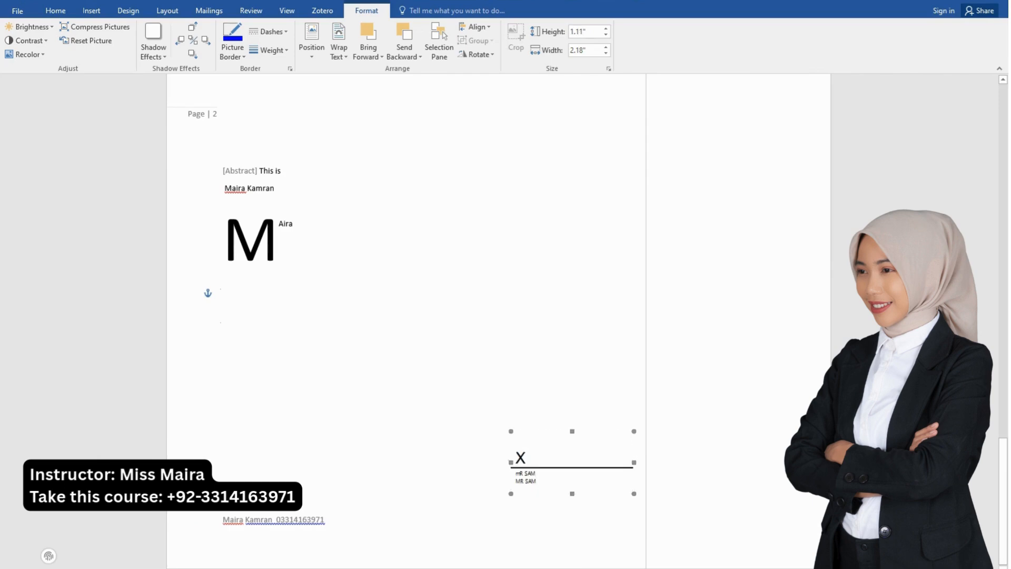
{"action": "left_click_drag", "start_coordinate": [511, 462], "coordinate": [491, 463]}
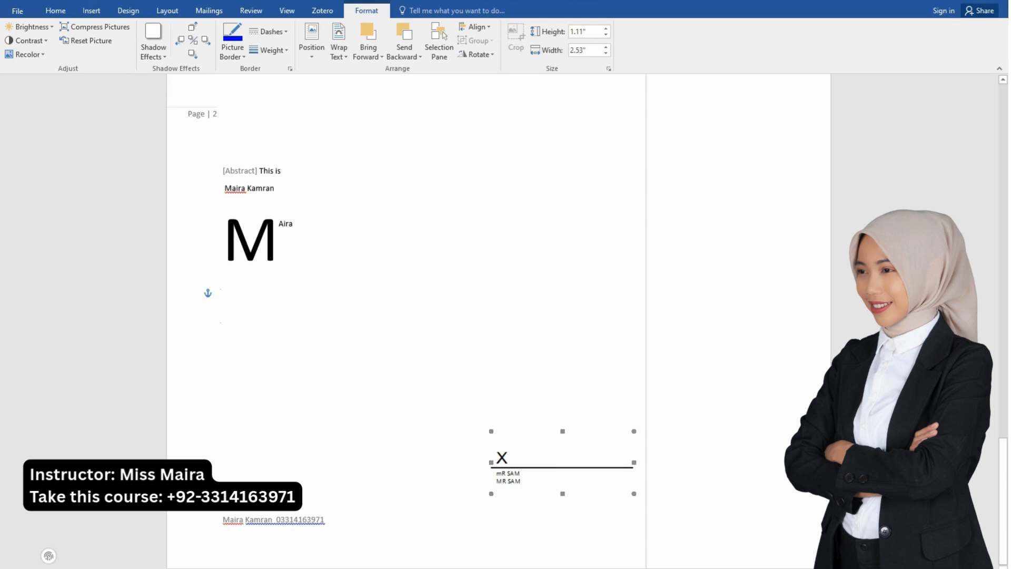
Insert a second signature line with blank signer details and no sign date, and move it to the line below the drop cap
{"action": "left_click", "coordinate": [91, 11]}
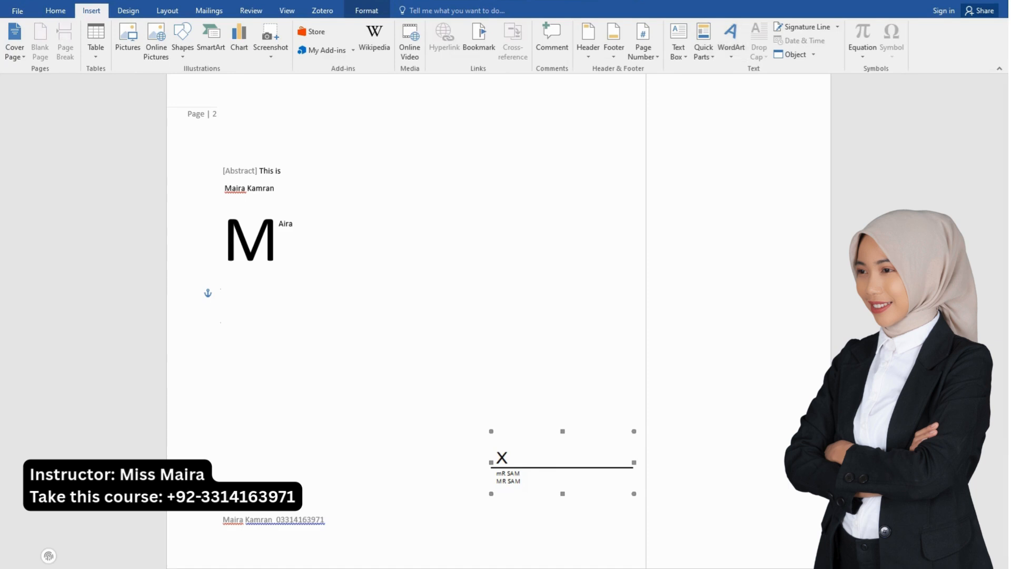
{"action": "left_click", "coordinate": [838, 27]}
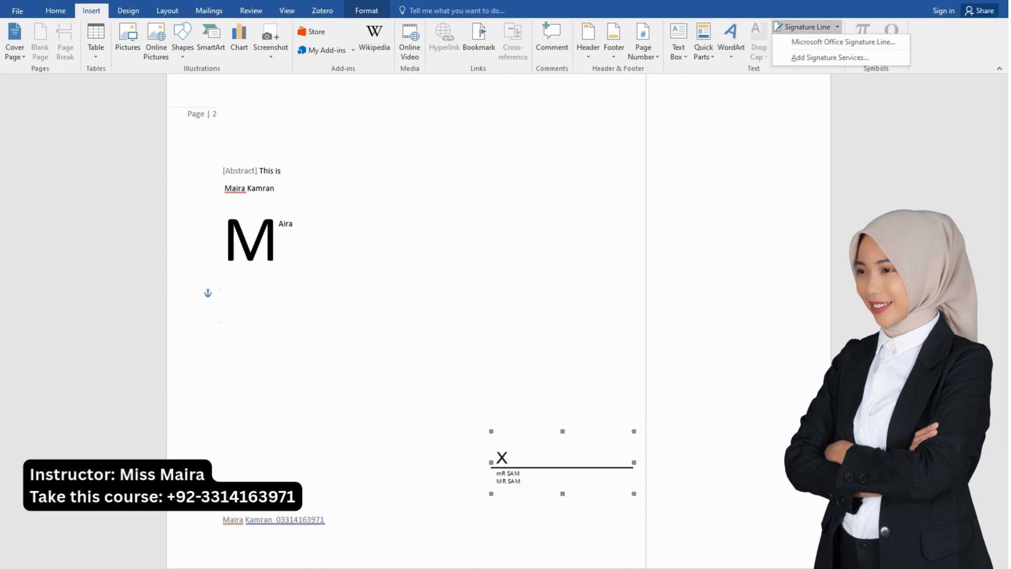
{"action": "left_click", "coordinate": [838, 27]}
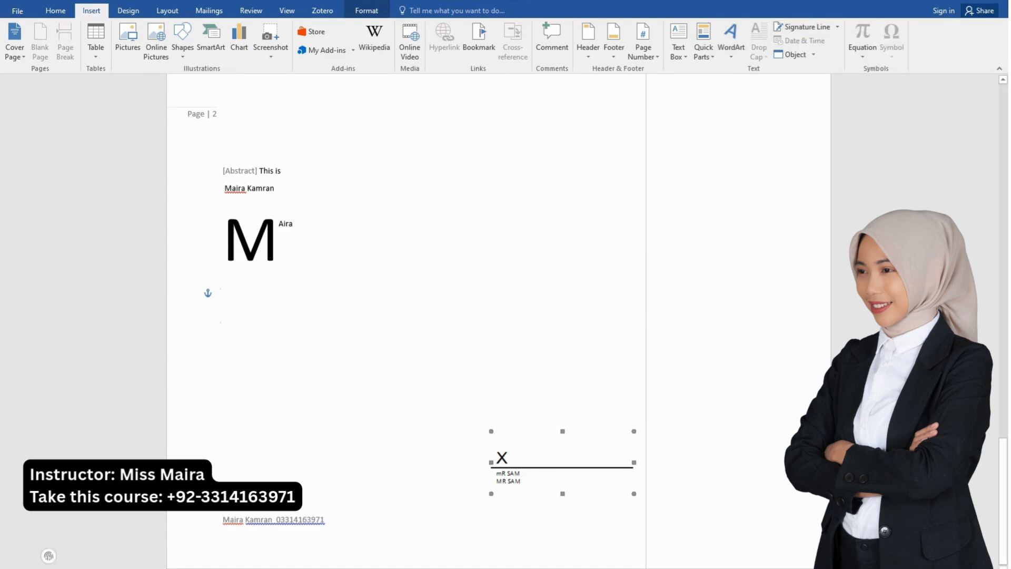
{"action": "left_click", "coordinate": [280, 256]}
{"action": "left_click", "coordinate": [807, 27]}
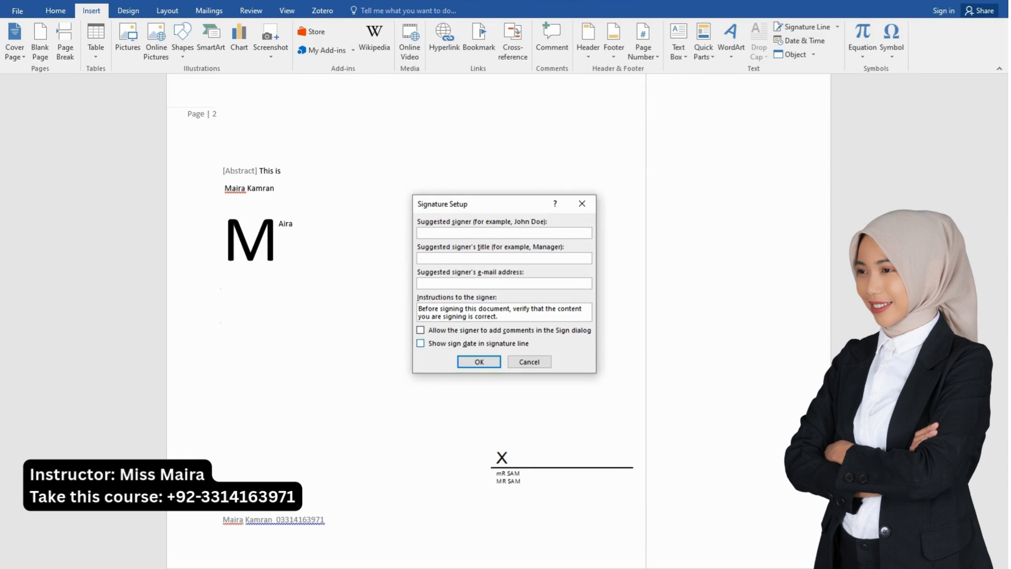
{"action": "left_click_drag", "start_coordinate": [520, 309], "coordinate": [418, 309]}
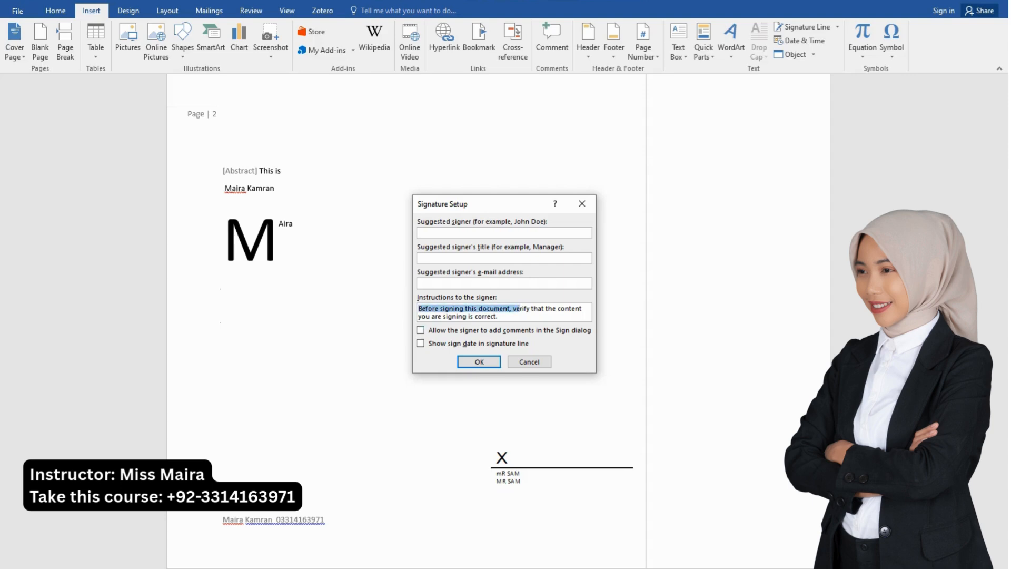
{"action": "left_click", "coordinate": [479, 362]}
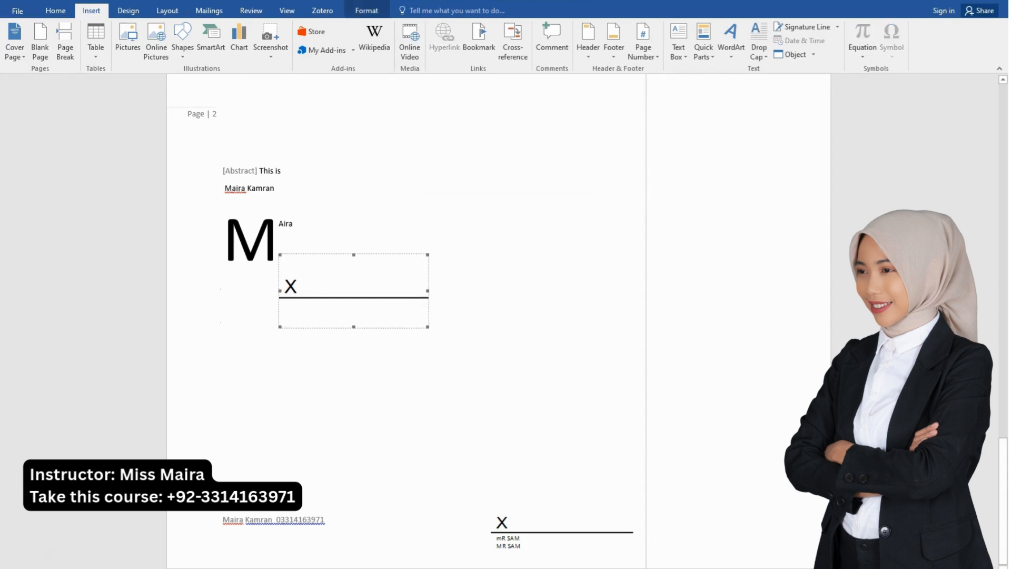
{"action": "left_click_drag", "start_coordinate": [353, 287], "coordinate": [225, 360]}
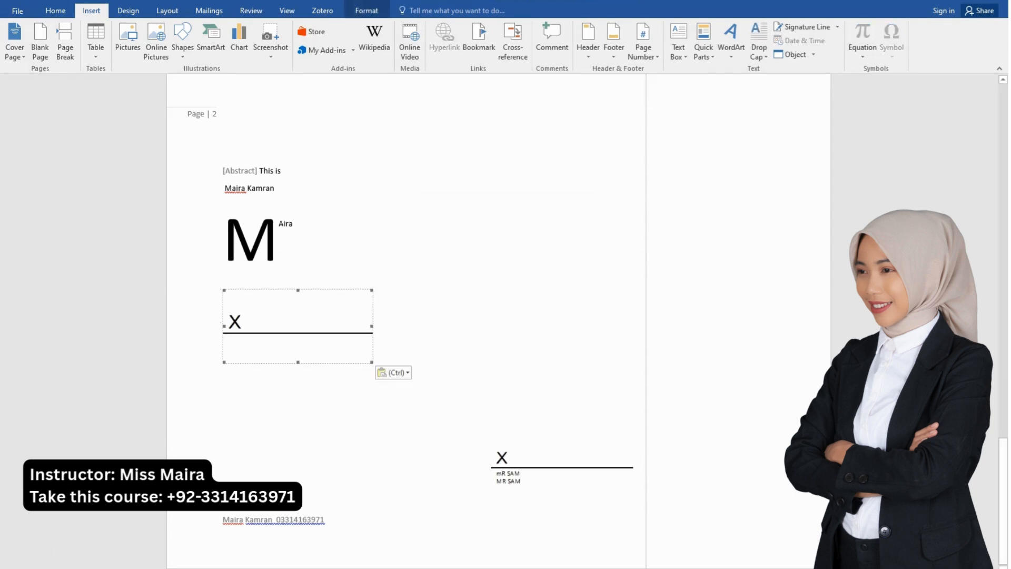
Add a dashed line made of repeated hyphens after the second signature line
{"action": "left_click", "coordinate": [182, 38]}
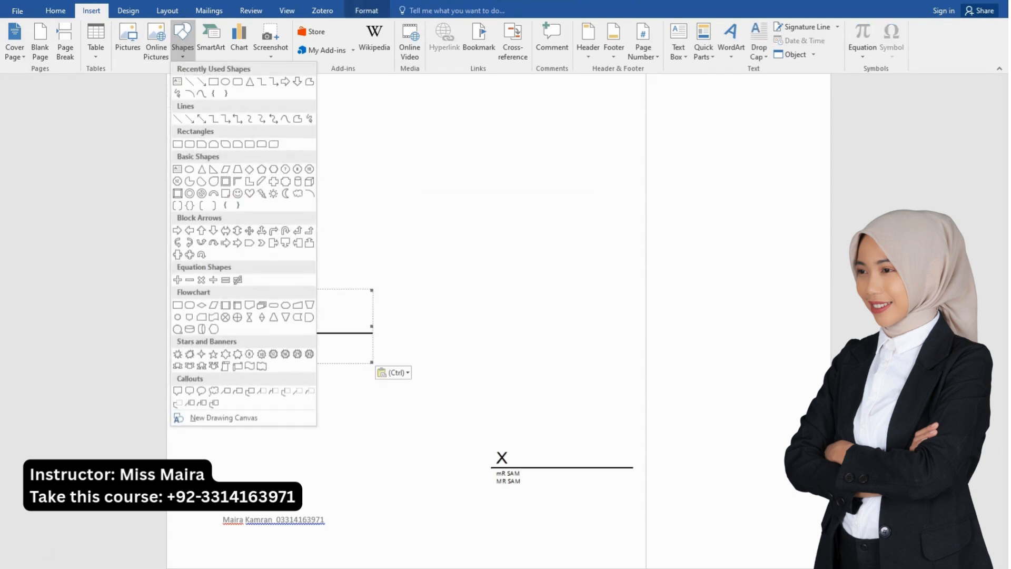
{"action": "left_click", "coordinate": [178, 119]}
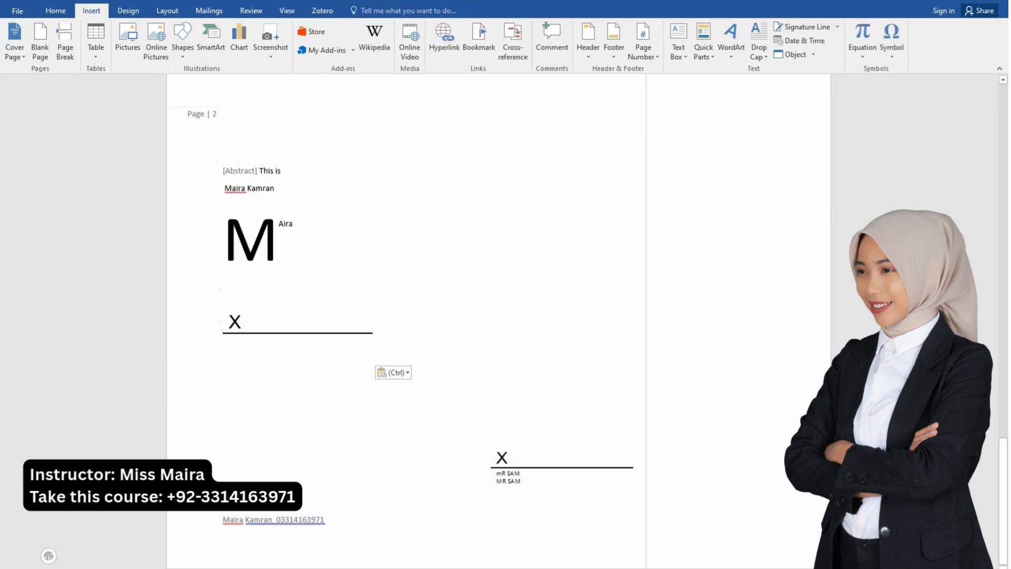
{"action": "type", "text": "-"}
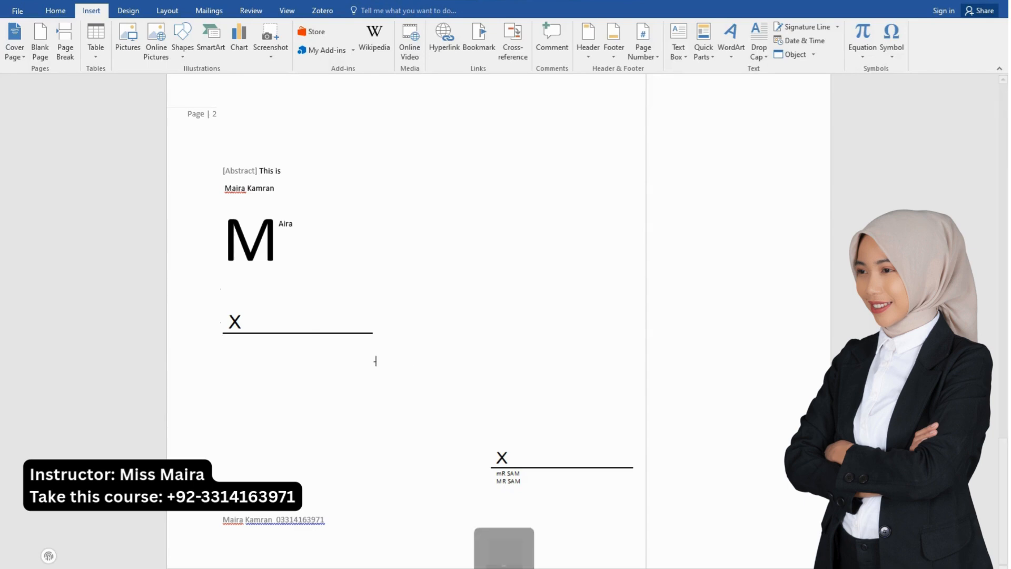
{"action": "type", "text": "--------------------------------------------------------------"}
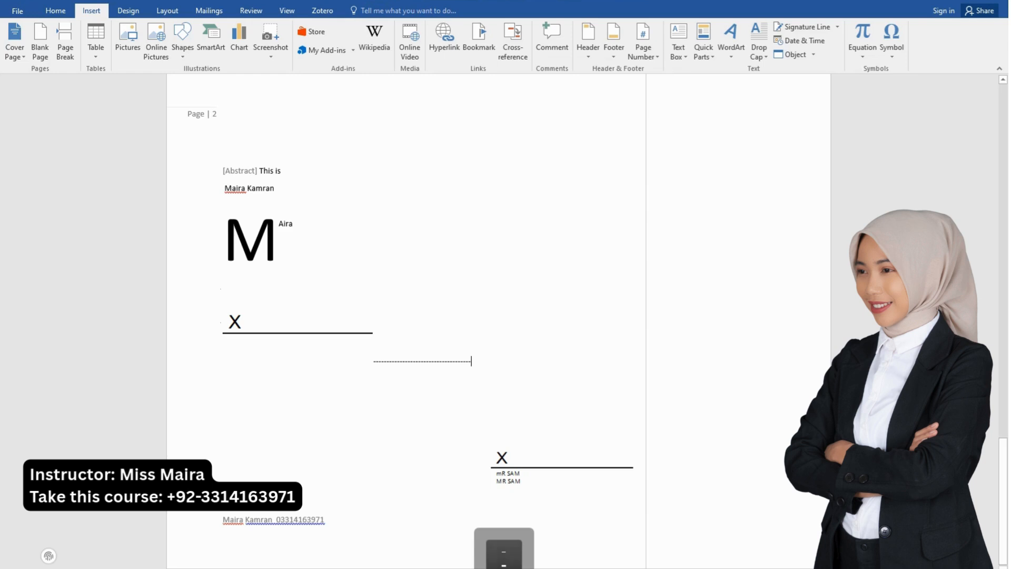
Delete both signature lines and the dashed line below the drop cap, and fill the space with blank lines down to the footer
{"action": "left_click_drag", "start_coordinate": [471, 362], "coordinate": [224, 350]}
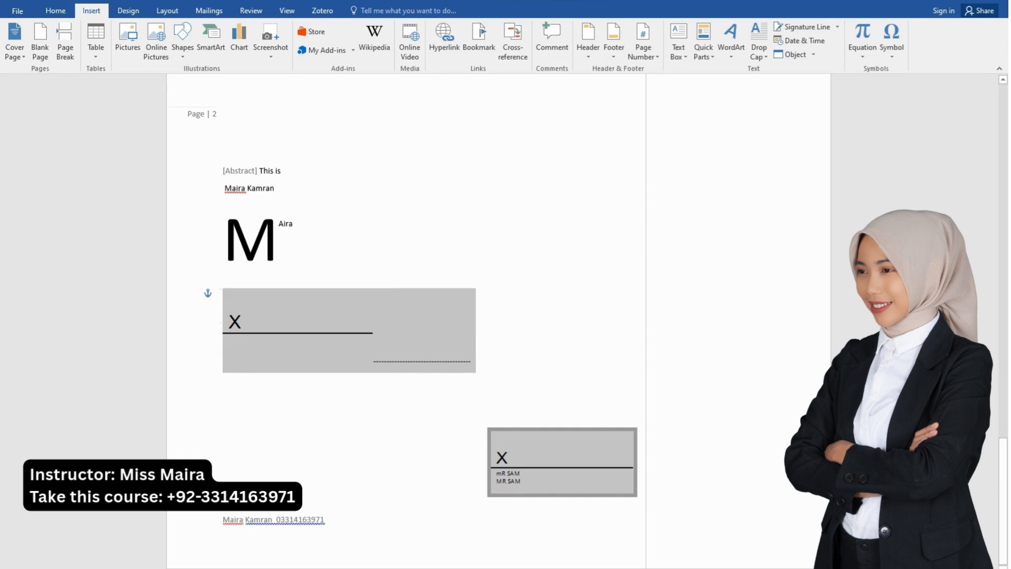
{"action": "key", "text": "Delete"}
{"action": "key", "text": "Return"}
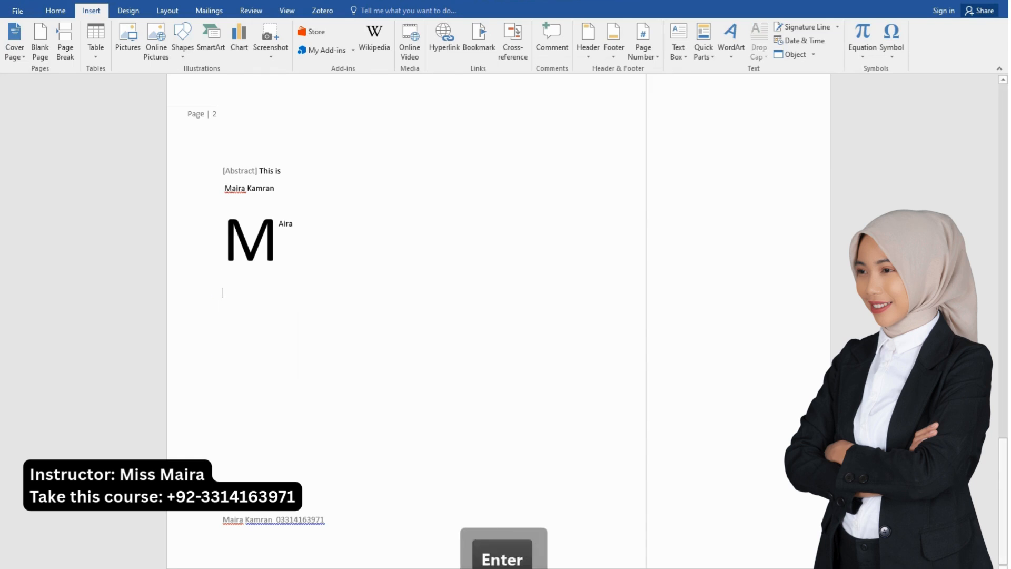
{"action": "key", "text": "Return"}
{"action": "key", "text": "Return"}
{"action": "key", "text": "Return"}
{"action": "key", "text": "Return"}
{"action": "key", "text": "Return"}
{"action": "key", "text": "Return"}
{"action": "key", "text": "Return"}
{"action": "key", "text": "Return"}
{"action": "key", "text": "Return"}
{"action": "key", "text": "Return"}
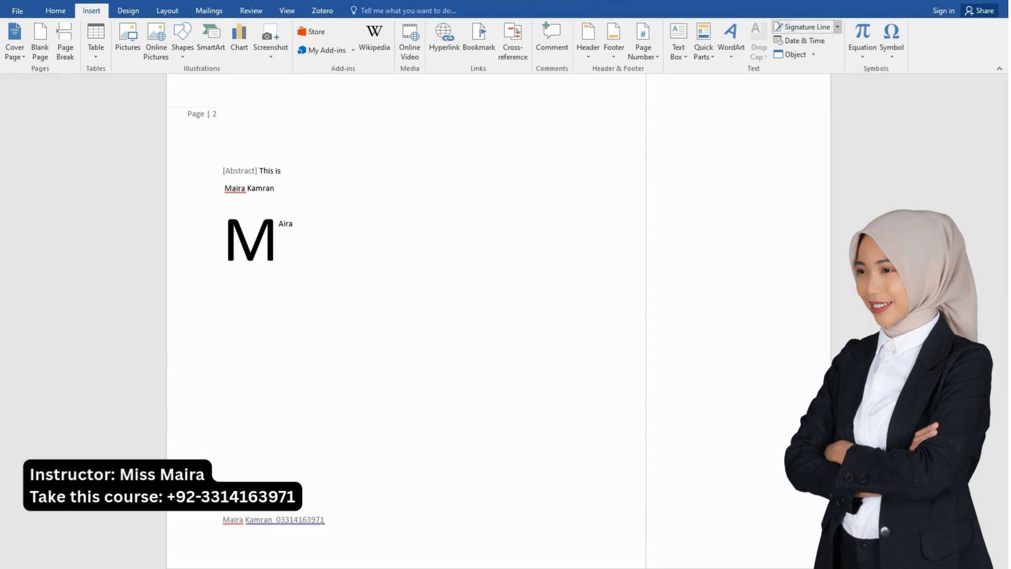
Insert the current date in the "December 26, 2025" format on the page's last line, and delete it again
{"action": "left_click", "coordinate": [837, 27]}
{"action": "left_click", "coordinate": [837, 27]}
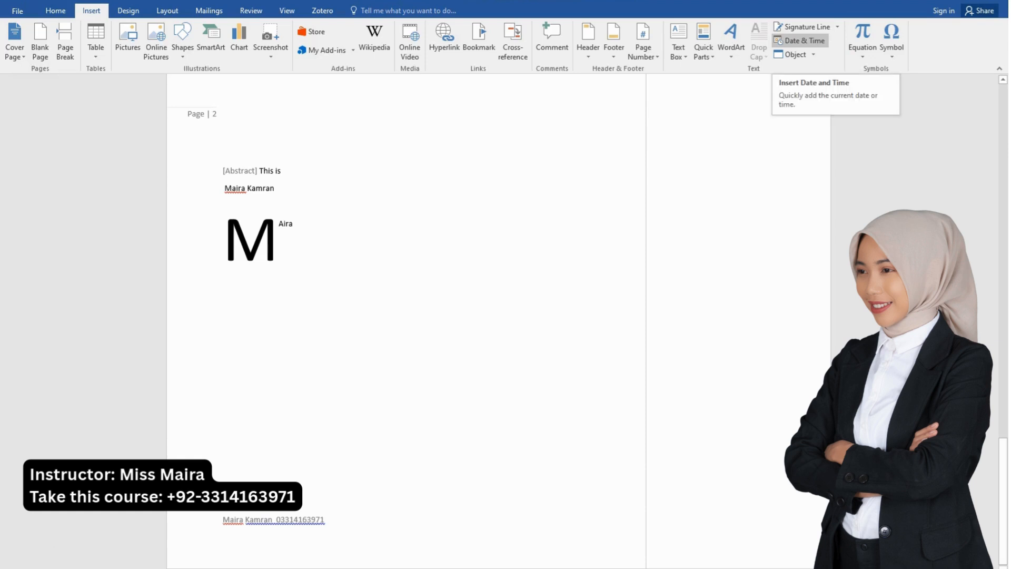
{"action": "left_click", "coordinate": [799, 41]}
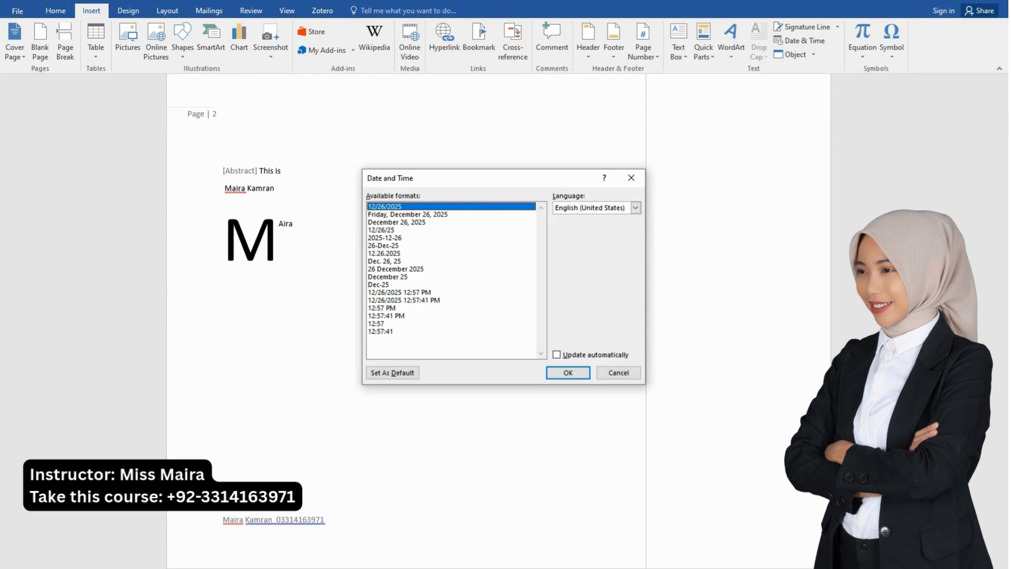
{"action": "left_click", "coordinate": [397, 223]}
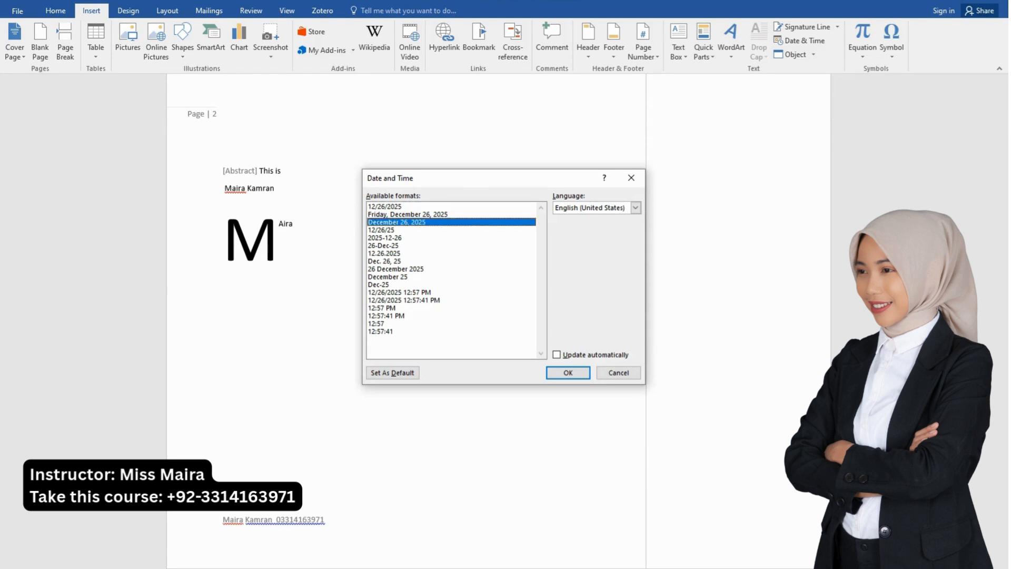
{"action": "left_click", "coordinate": [568, 372]}
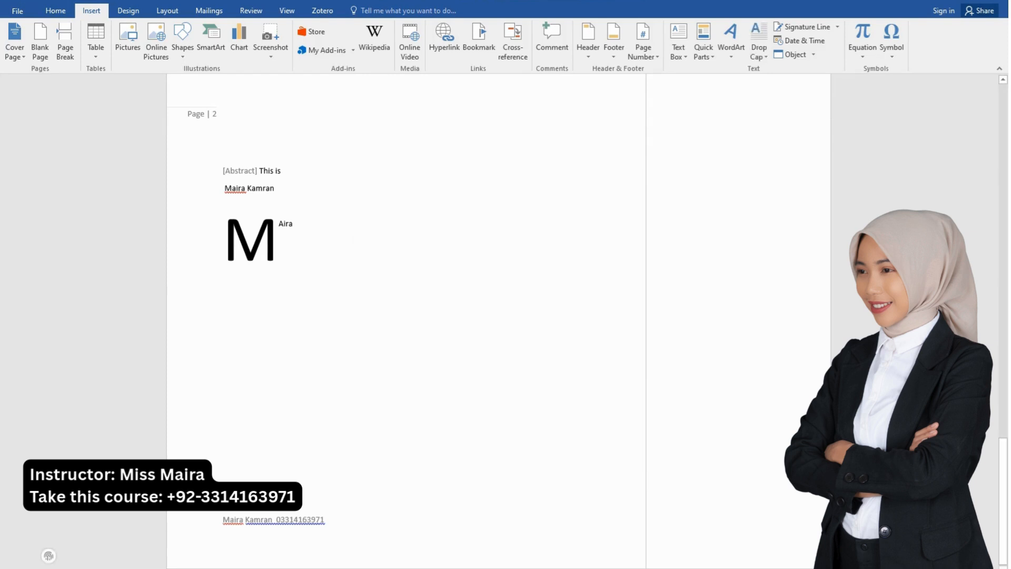
{"action": "left_click_drag", "start_coordinate": [284, 495], "coordinate": [210, 495]}
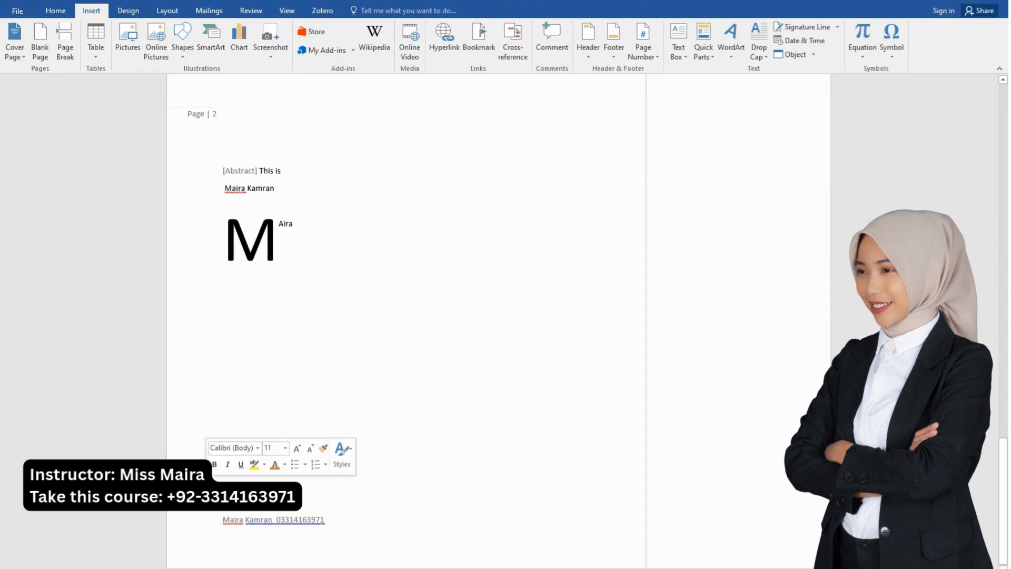
{"action": "key", "text": "BackSpace"}
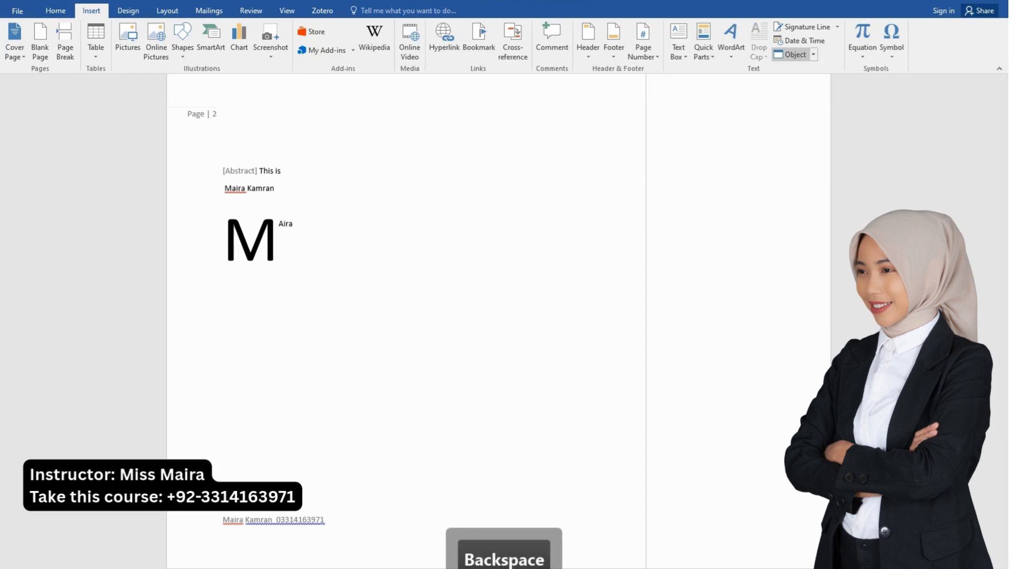
Insert a new Microsoft Excel Chart object into the document, and dismiss the Office activation notice
{"action": "left_click", "coordinate": [793, 54]}
{"action": "left_click_drag", "start_coordinate": [568, 183], "coordinate": [651, 121]}
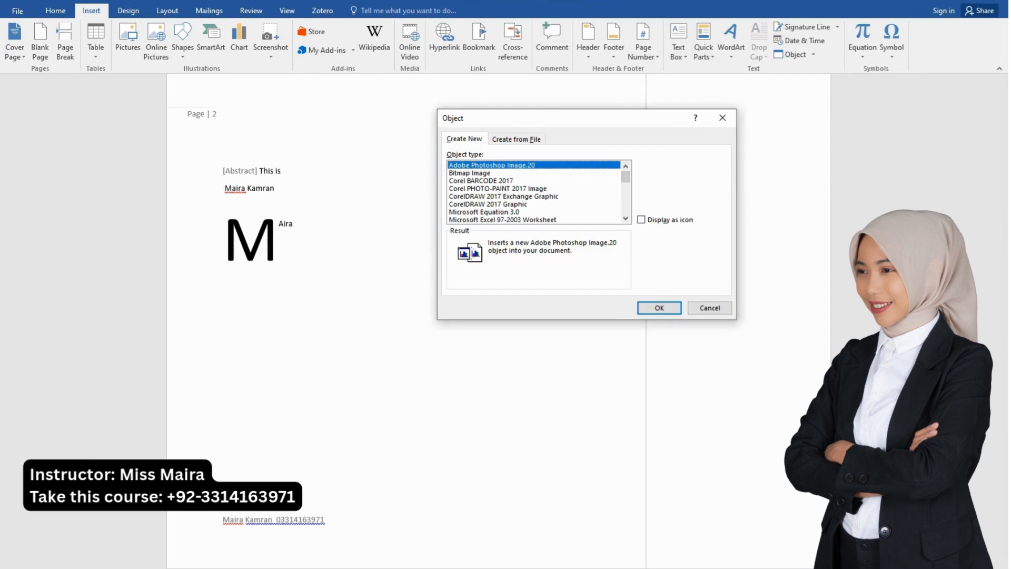
{"action": "scroll", "coordinate": [534, 191], "scroll_direction": "down", "scroll_amount": 1}
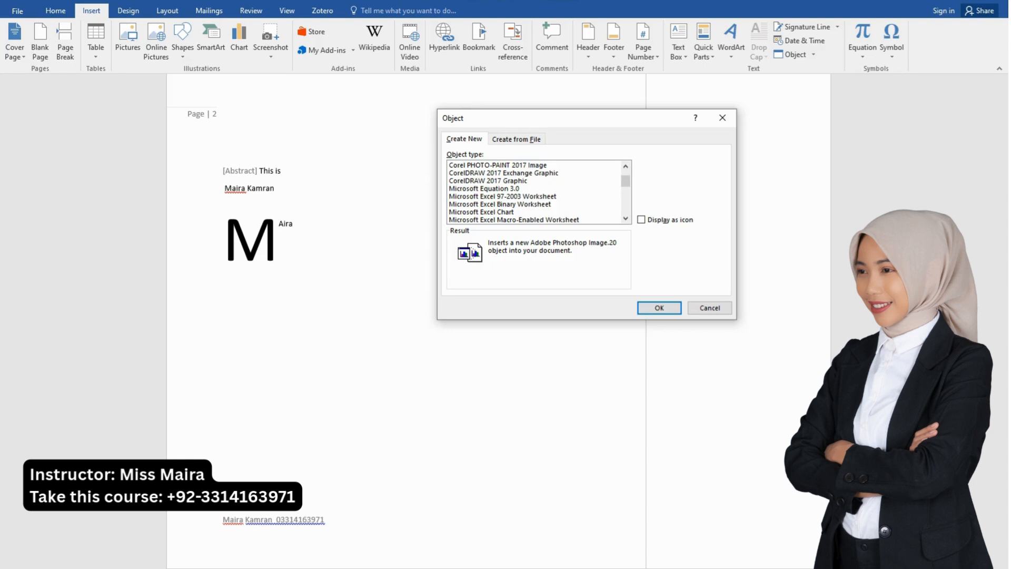
{"action": "left_click", "coordinate": [482, 212]}
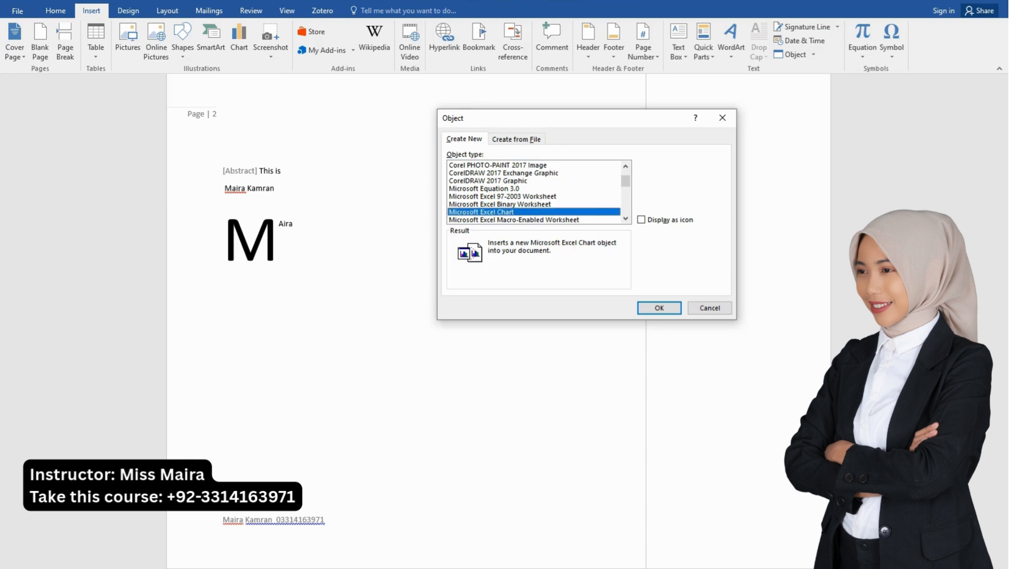
{"action": "left_click", "coordinate": [710, 307]}
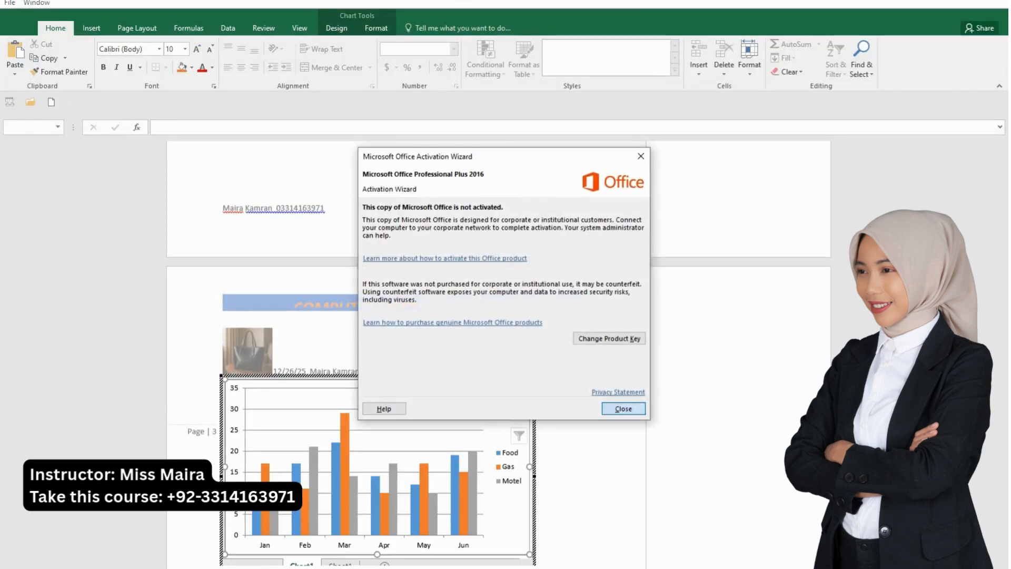
{"action": "left_click", "coordinate": [623, 409]}
{"action": "left_click", "coordinate": [623, 408]}
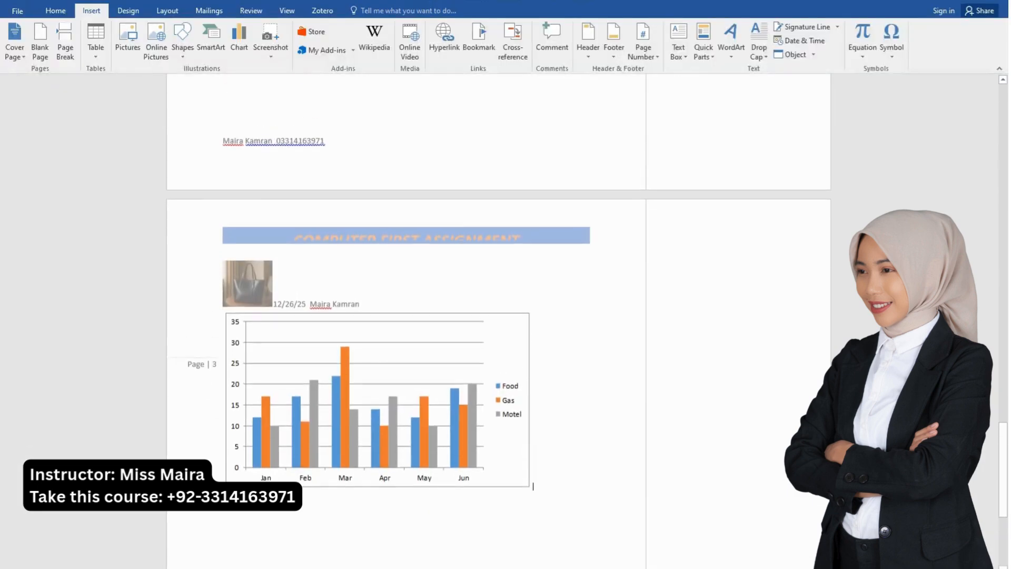
Shrink the embedded chart proportionally to about three quarters of its size
{"action": "left_click", "coordinate": [377, 400]}
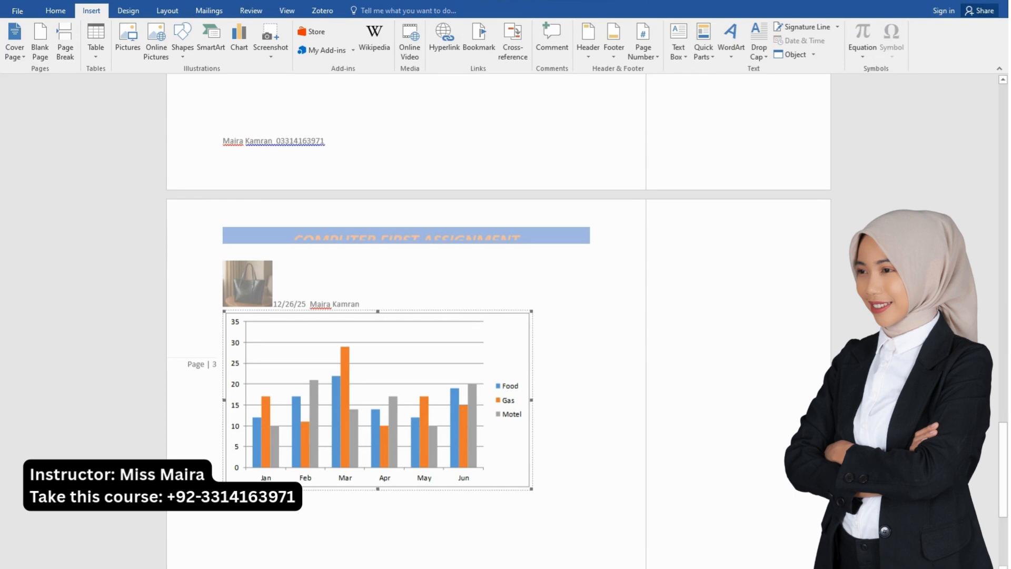
{"action": "left_click", "coordinate": [534, 486]}
{"action": "left_click", "coordinate": [378, 400]}
{"action": "left_click_drag", "start_coordinate": [532, 312], "coordinate": [449, 360]}
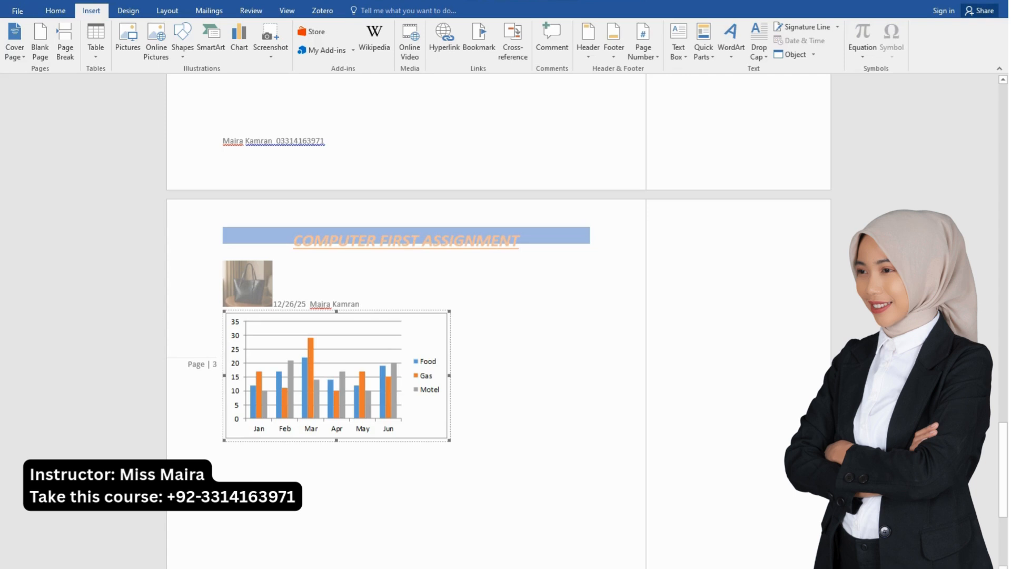
Open the embedded chart for editing, examine its plot area and the available Excel tools, and return to the document
{"action": "double_click", "coordinate": [347, 375]}
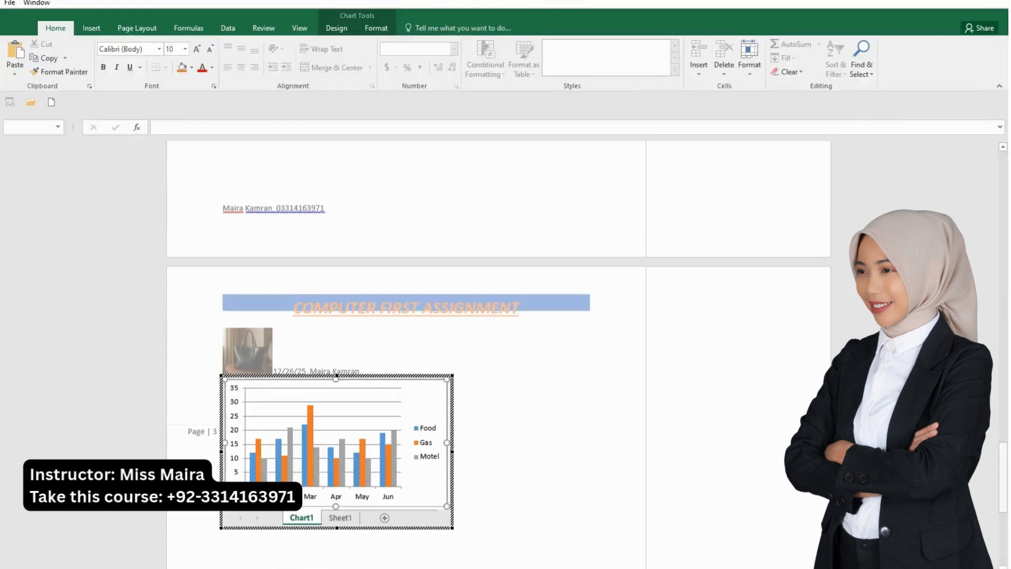
{"action": "scroll", "coordinate": [430, 380], "scroll_direction": "down", "scroll_amount": 3}
{"action": "scroll", "coordinate": [431, 380], "scroll_direction": "up", "scroll_amount": 2}
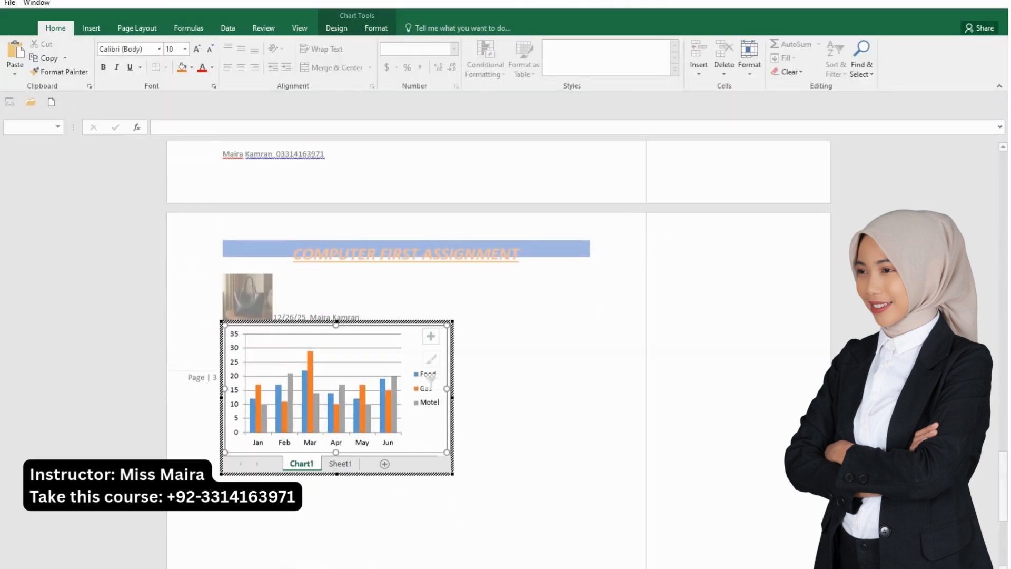
{"action": "left_click", "coordinate": [363, 355]}
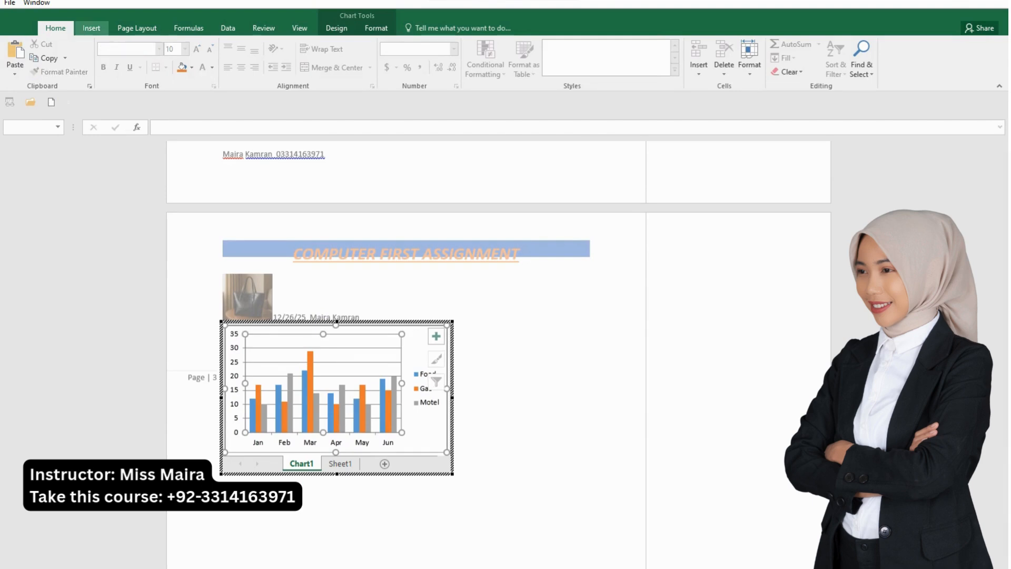
{"action": "left_click", "coordinate": [91, 28]}
{"action": "left_click", "coordinate": [55, 28]}
{"action": "left_click", "coordinate": [77, 206]}
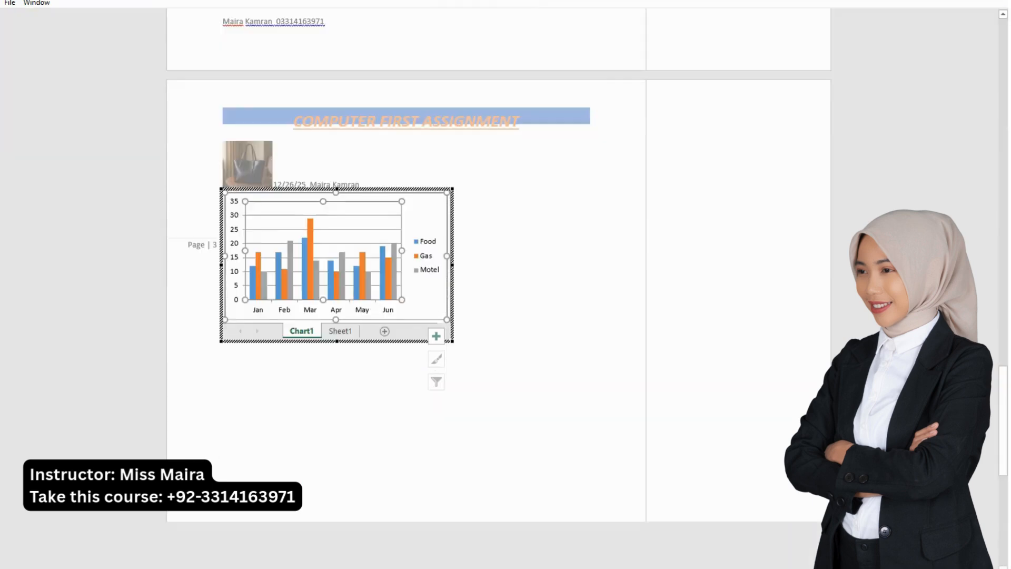
{"action": "left_click", "coordinate": [449, 384]}
Browse the object types that can be inserted, and close the list without inserting anything on page 2
{"action": "scroll", "coordinate": [449, 384], "scroll_direction": "up", "scroll_amount": 5}
{"action": "scroll", "coordinate": [498, 322], "scroll_direction": "up", "scroll_amount": 9}
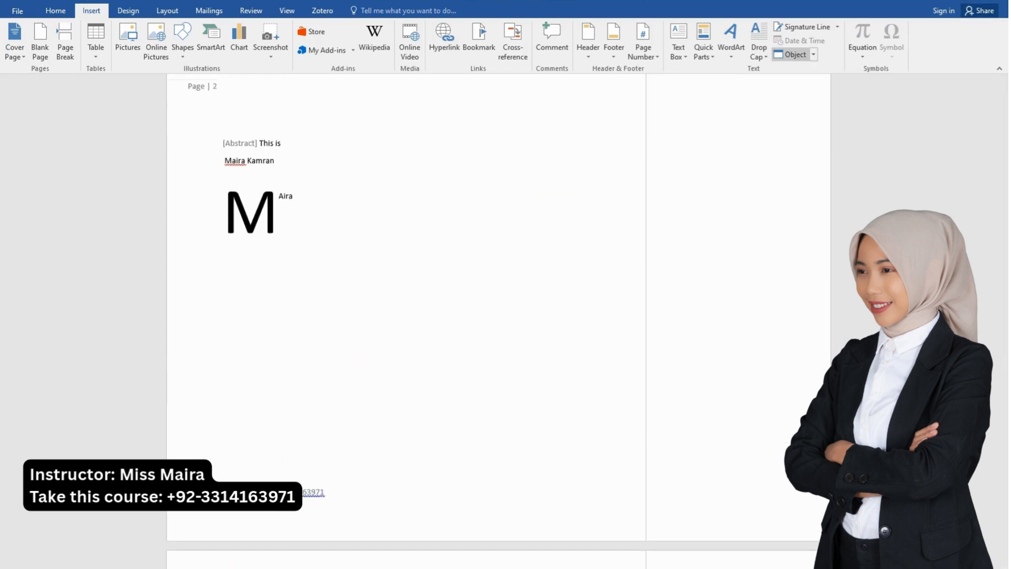
{"action": "left_click", "coordinate": [792, 54]}
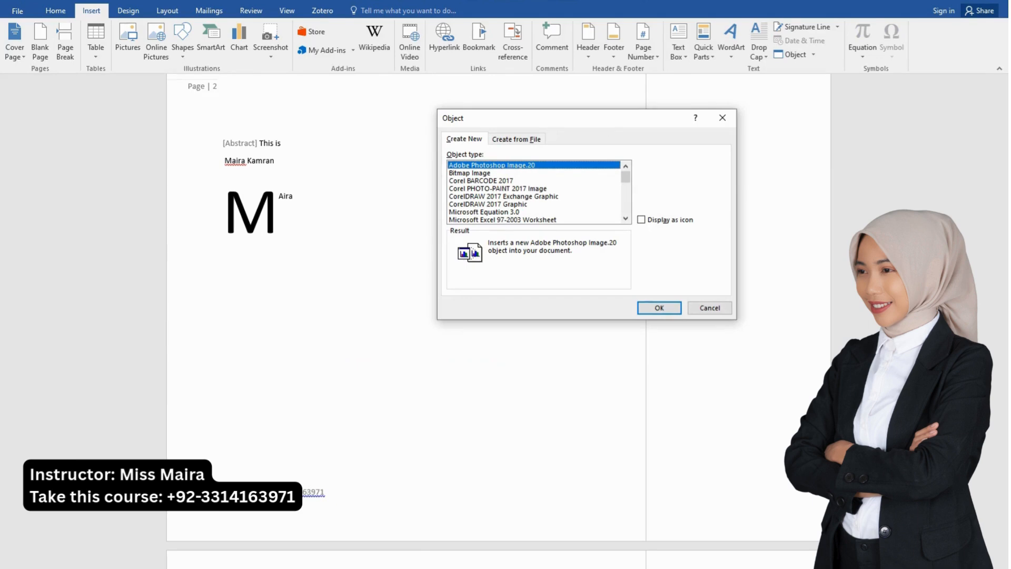
{"action": "scroll", "coordinate": [535, 193], "scroll_direction": "down", "scroll_amount": 7}
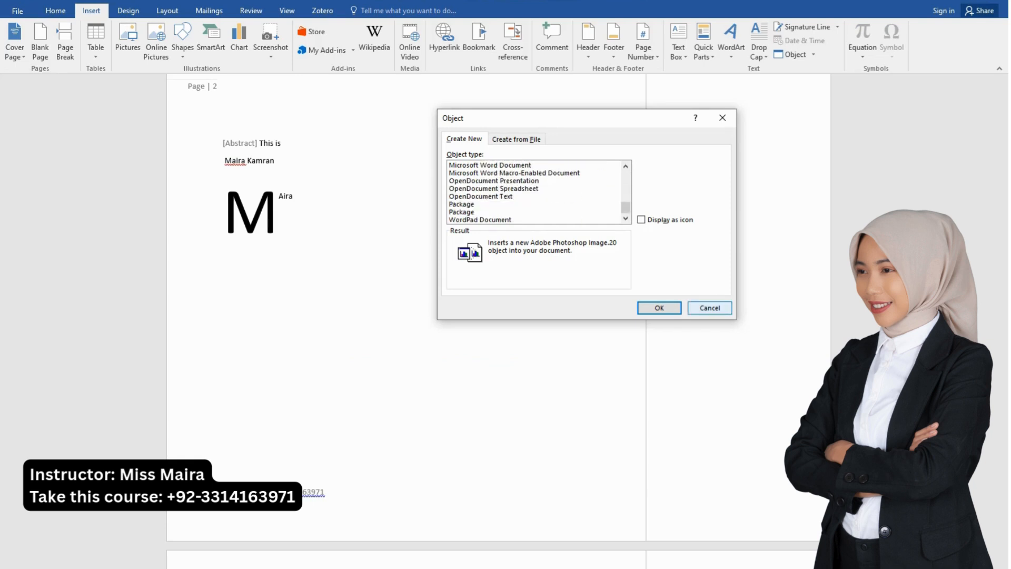
{"action": "left_click", "coordinate": [709, 308]}
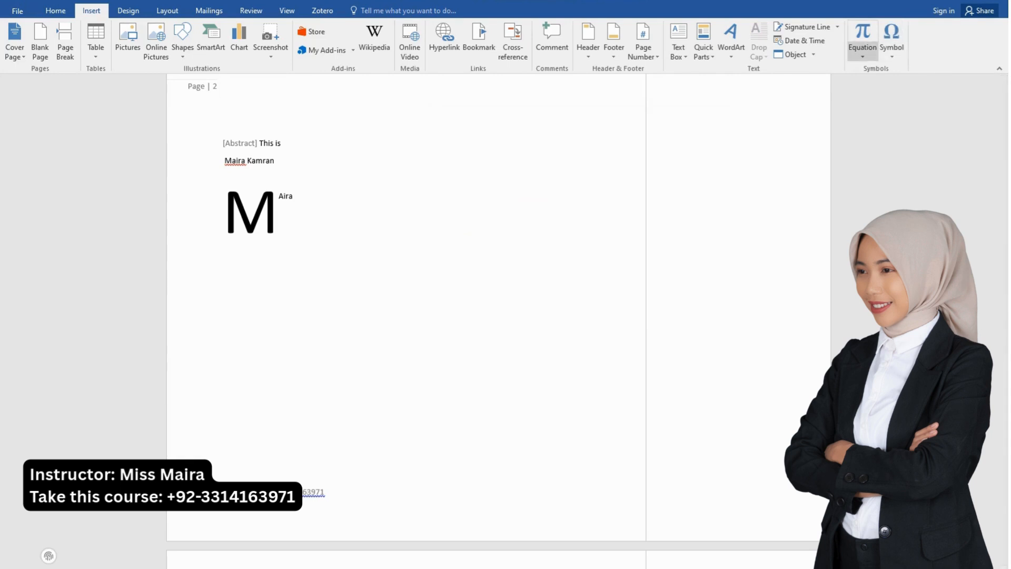
Insert a new equation reading A + B = C below the drop cap, and set it to Professional format
{"action": "left_click", "coordinate": [863, 52]}
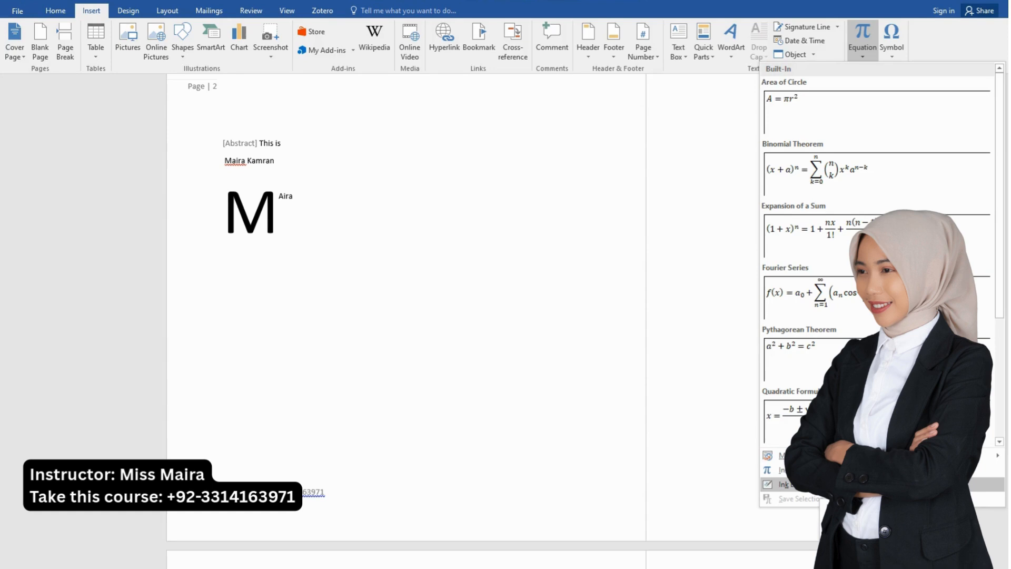
{"action": "left_click", "coordinate": [790, 470]}
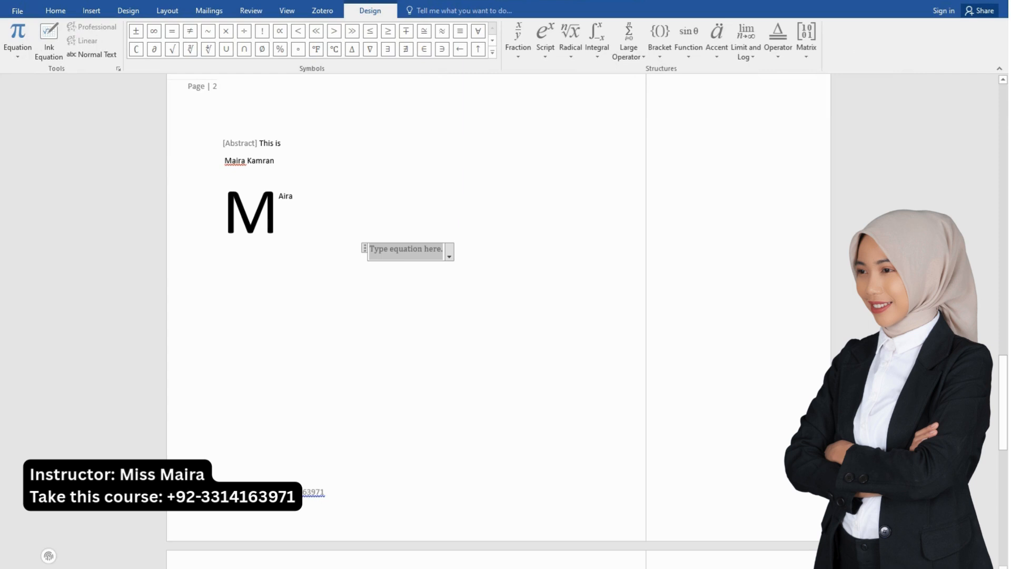
{"action": "type", "text": "A "}
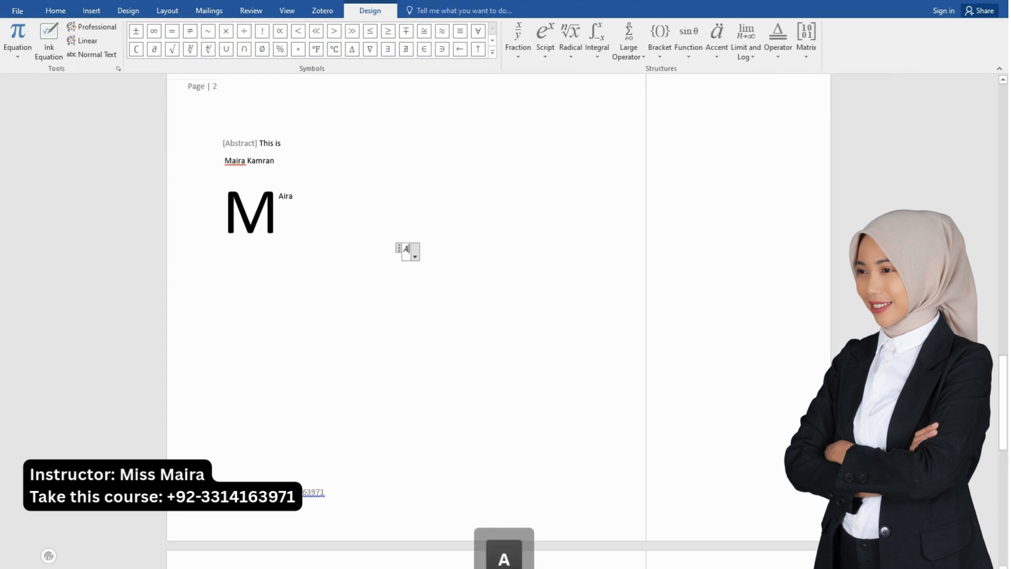
{"action": "type", "text": "+ "}
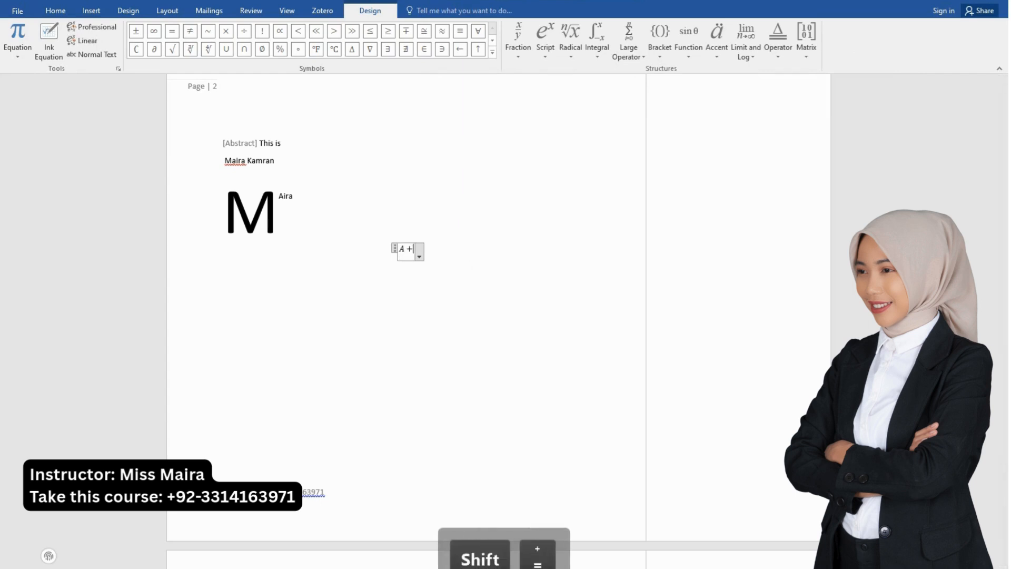
{"action": "type", "text": "B = C"}
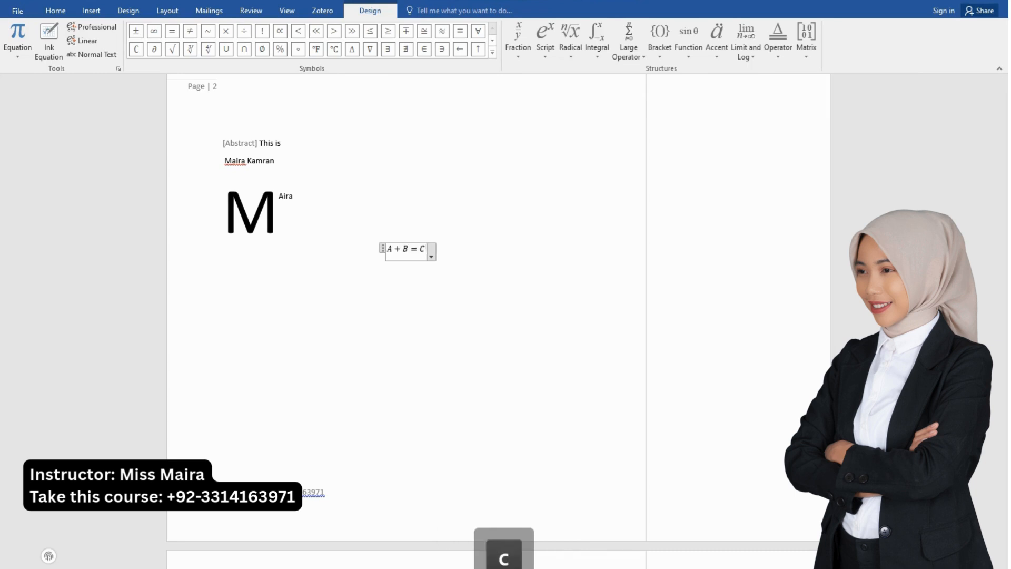
{"action": "left_click", "coordinate": [431, 256]}
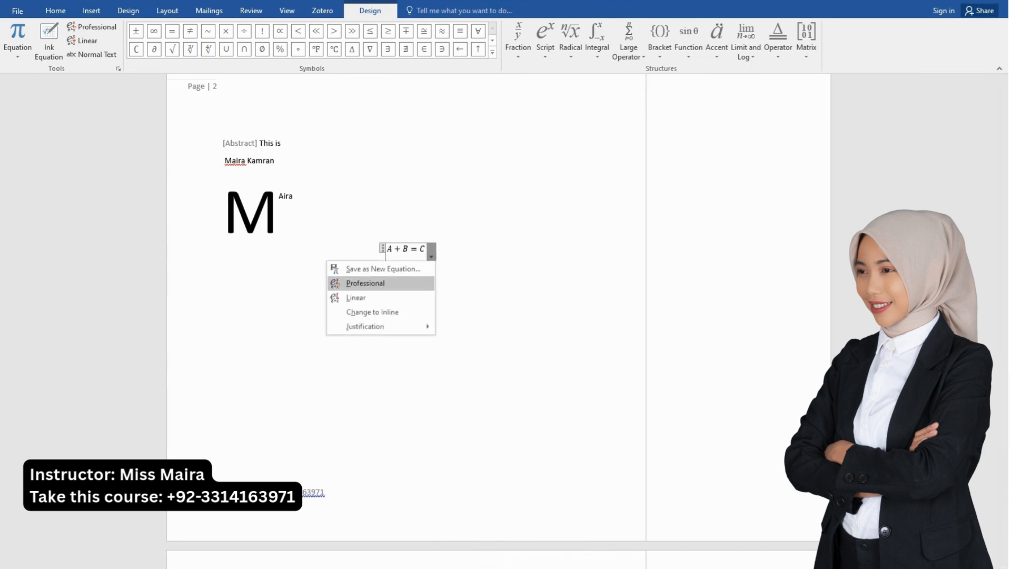
{"action": "left_click", "coordinate": [365, 282]}
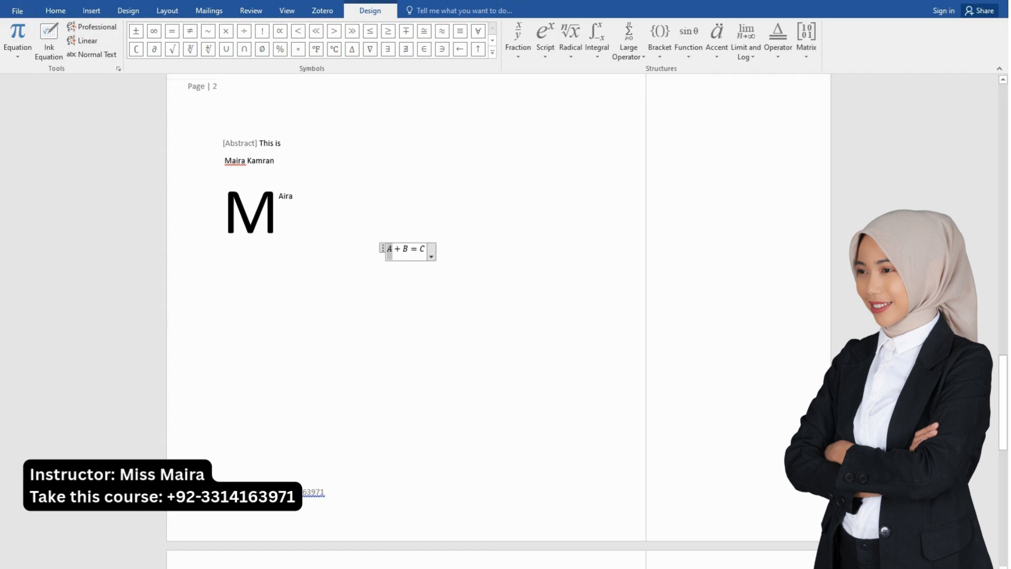
Start an ink equation and handwrite A² + b² in the writing area
{"action": "left_click", "coordinate": [49, 39]}
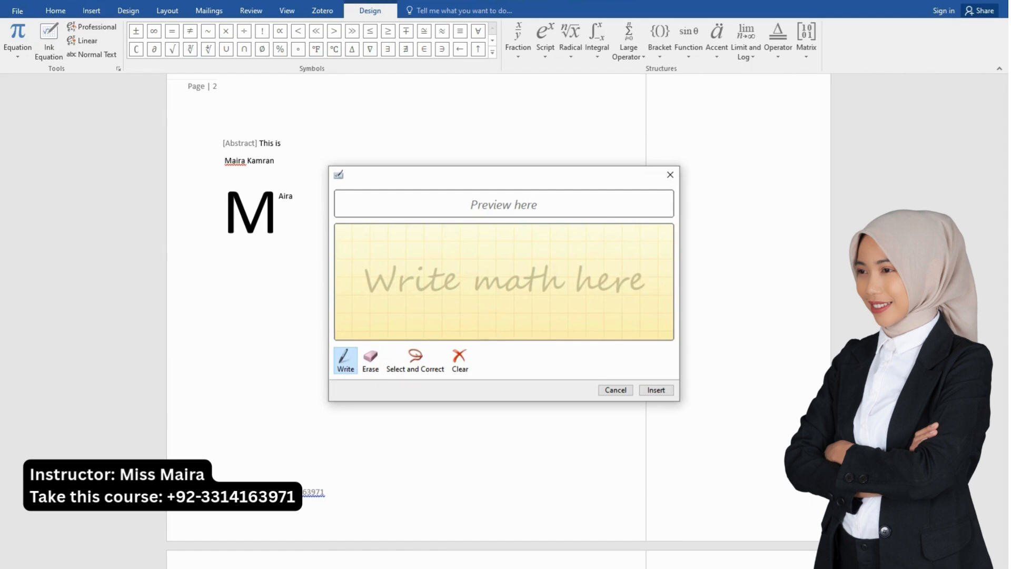
{"action": "mouse_move", "coordinate": [411, 273]}
{"action": "left_mouse_down"}
{"action": "mouse_move", "coordinate": [439, 244]}
{"action": "mouse_move", "coordinate": [464, 260]}
{"action": "mouse_move", "coordinate": [455, 278]}
{"action": "left_mouse_up"}
{"action": "mouse_move", "coordinate": [475, 246]}
{"action": "left_mouse_down"}
{"action": "mouse_move", "coordinate": [476, 270]}
{"action": "mouse_move", "coordinate": [485, 262]}
{"action": "mouse_move", "coordinate": [478, 270]}
{"action": "mouse_move", "coordinate": [520, 251]}
{"action": "left_mouse_up"}
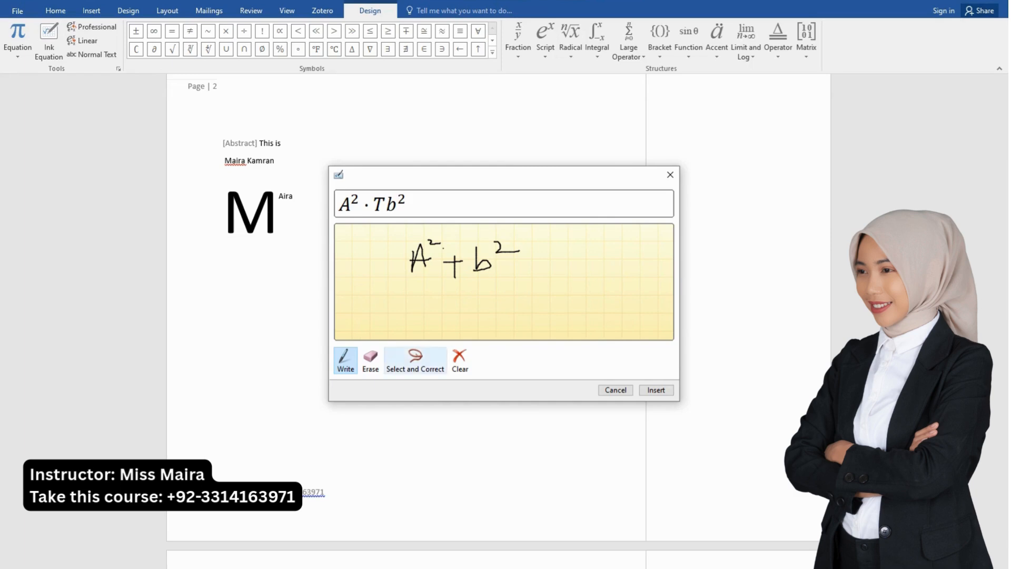
Clear the ink writing area, handwrite A² + B² = C², and insert it into the equation
{"action": "left_click", "coordinate": [459, 360]}
{"action": "mouse_move", "coordinate": [375, 310]}
{"action": "left_mouse_down"}
{"action": "mouse_move", "coordinate": [392, 262]}
{"action": "mouse_move", "coordinate": [405, 307]}
{"action": "mouse_move", "coordinate": [409, 282]}
{"action": "left_mouse_up"}
{"action": "left_click_drag", "start_coordinate": [415, 241], "coordinate": [441, 247]}
{"action": "mouse_move", "coordinate": [447, 287]}
{"action": "left_mouse_down"}
{"action": "mouse_move", "coordinate": [493, 287]}
{"action": "mouse_move", "coordinate": [471, 308]}
{"action": "left_mouse_up"}
{"action": "left_click_drag", "start_coordinate": [523, 251], "coordinate": [525, 300]}
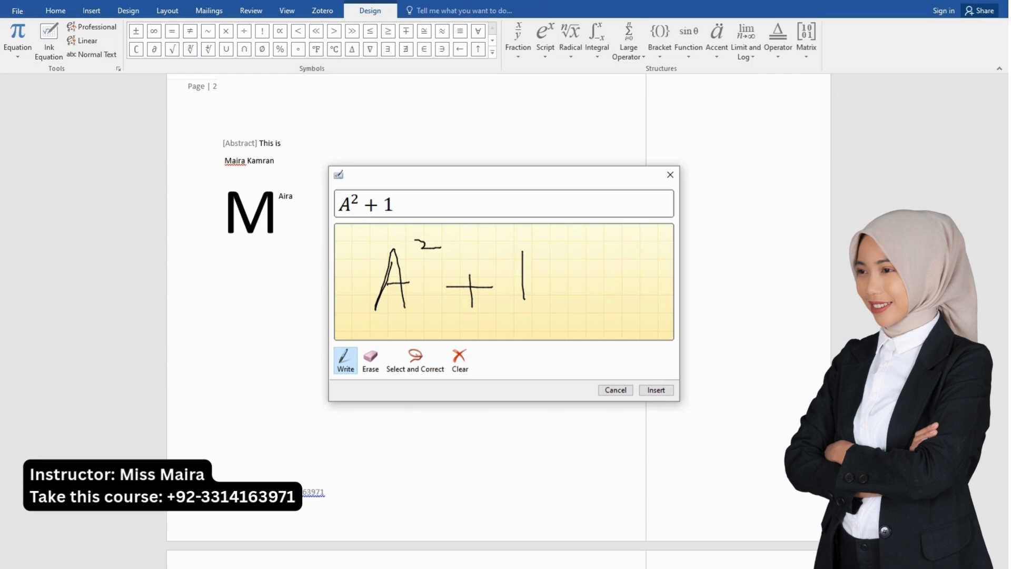
{"action": "mouse_move", "coordinate": [510, 244]}
{"action": "left_mouse_down"}
{"action": "mouse_move", "coordinate": [548, 289]}
{"action": "mouse_move", "coordinate": [505, 299]}
{"action": "left_mouse_up"}
{"action": "mouse_move", "coordinate": [552, 244]}
{"action": "left_mouse_down"}
{"action": "mouse_move", "coordinate": [612, 269]}
{"action": "mouse_move", "coordinate": [617, 286]}
{"action": "left_mouse_up"}
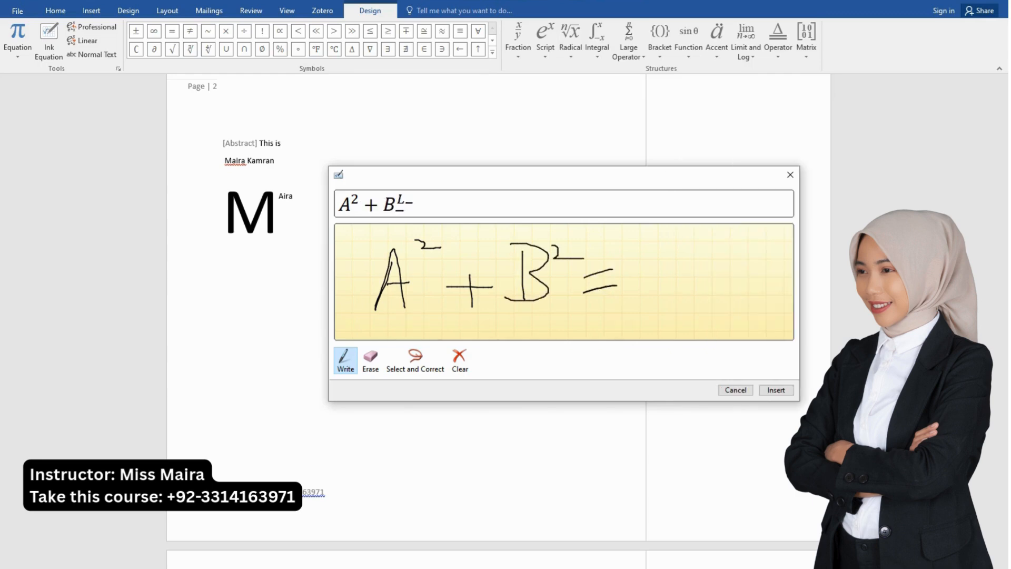
{"action": "left_click_drag", "start_coordinate": [658, 254], "coordinate": [665, 294]}
{"action": "left_click_drag", "start_coordinate": [678, 238], "coordinate": [700, 249]}
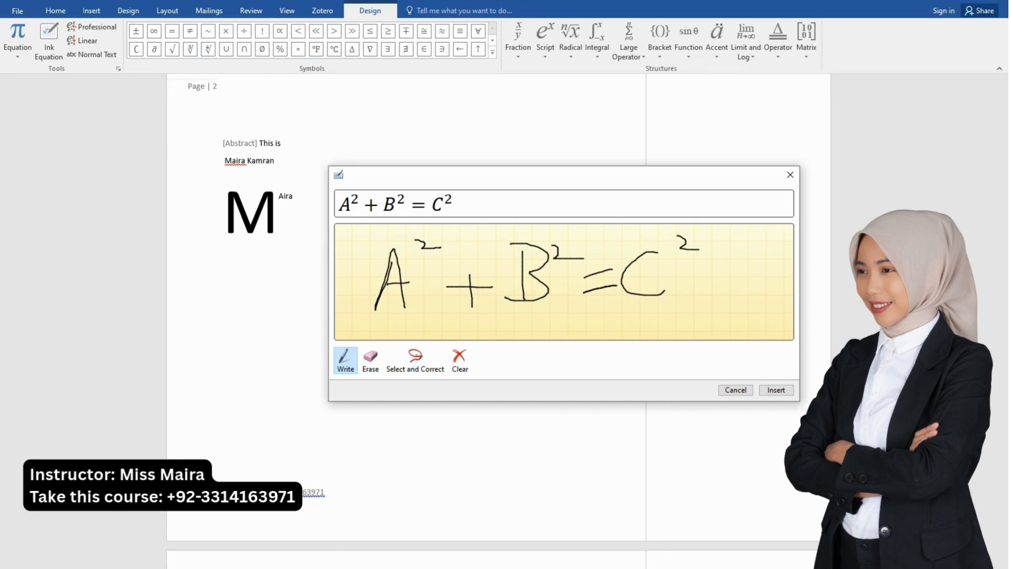
{"action": "left_click", "coordinate": [776, 390]}
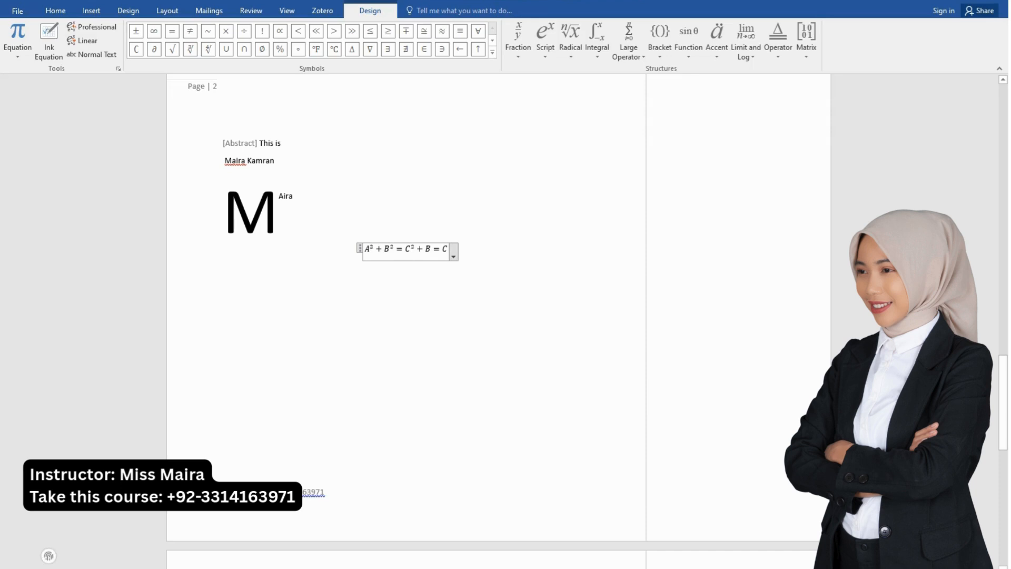
Delete the entire equation below the drop cap and handwrite A + B + C in a new ink equation
{"action": "key", "text": "ctrl+a"}
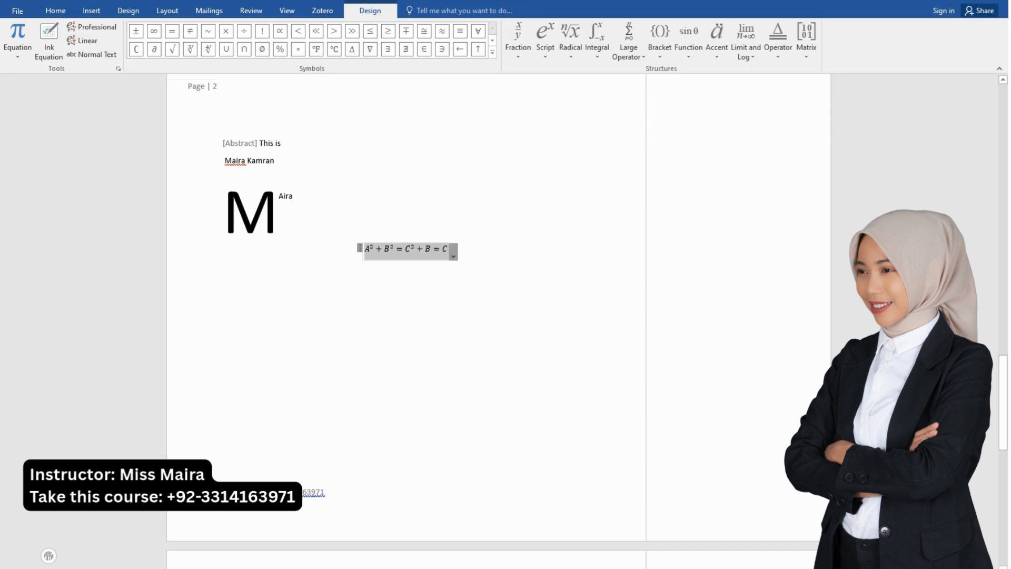
{"action": "key", "text": "BackSpace"}
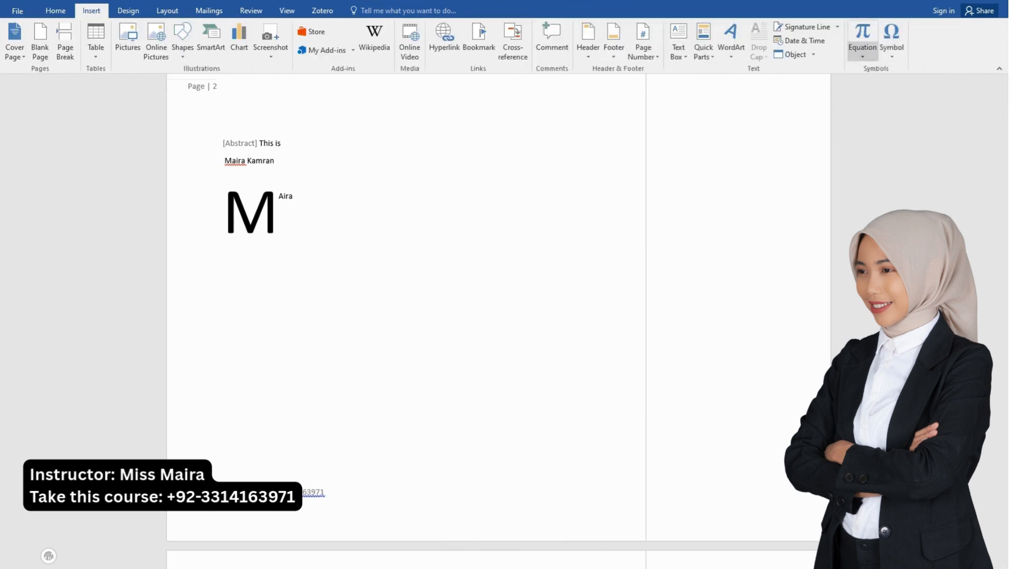
{"action": "left_click", "coordinate": [863, 52]}
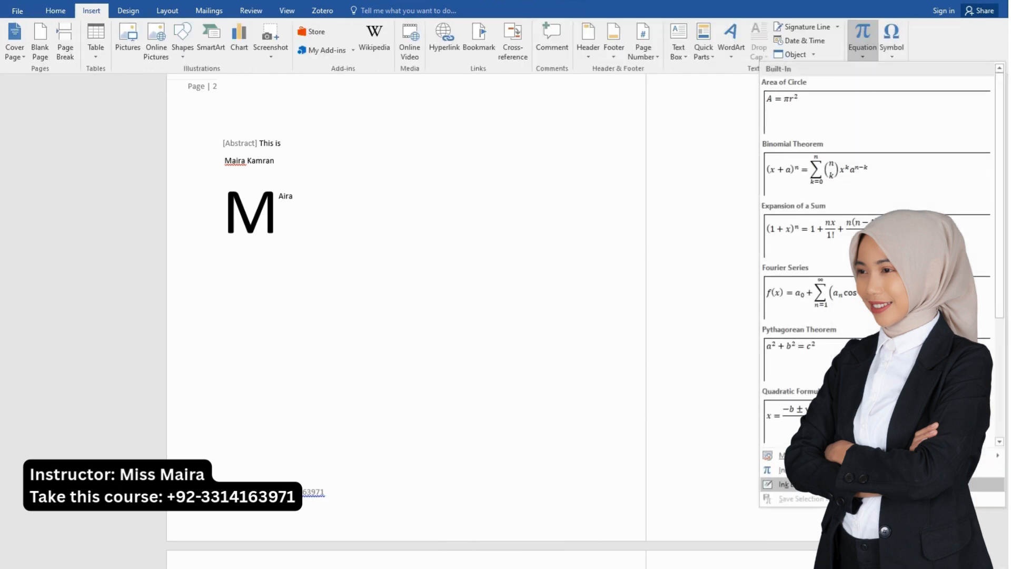
{"action": "left_click", "coordinate": [784, 484]}
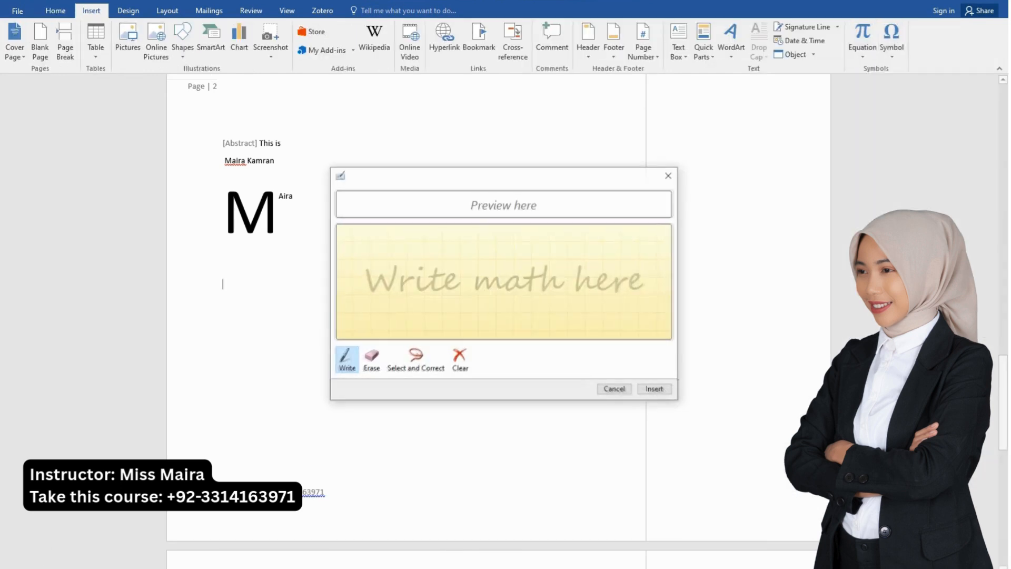
{"action": "mouse_move", "coordinate": [380, 248]}
{"action": "left_mouse_down"}
{"action": "mouse_move", "coordinate": [378, 280]}
{"action": "mouse_move", "coordinate": [396, 283]}
{"action": "mouse_move", "coordinate": [392, 262]}
{"action": "left_mouse_up"}
{"action": "left_click_drag", "start_coordinate": [402, 272], "coordinate": [439, 272]}
{"action": "left_click_drag", "start_coordinate": [427, 261], "coordinate": [428, 284]}
{"action": "mouse_move", "coordinate": [461, 246]}
{"action": "left_mouse_down"}
{"action": "mouse_move", "coordinate": [467, 283]}
{"action": "mouse_move", "coordinate": [536, 267]}
{"action": "left_mouse_up"}
{"action": "mouse_move", "coordinate": [530, 262]}
{"action": "left_mouse_down"}
{"action": "mouse_move", "coordinate": [530, 280]}
{"action": "mouse_move", "coordinate": [588, 274]}
{"action": "left_mouse_up"}
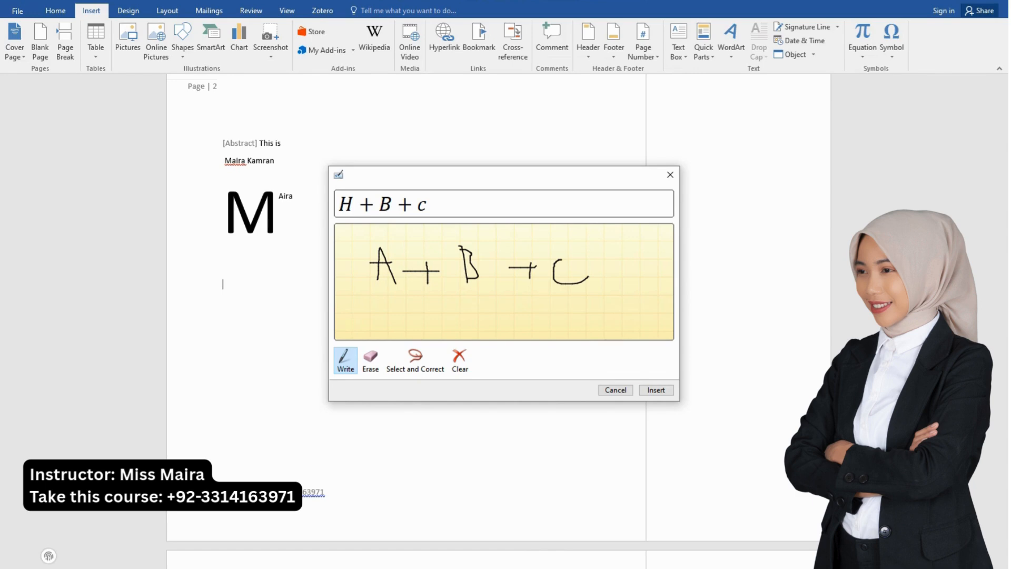
Erase the misrecognized first letter, rewrite it as A, and insert the ink equation
{"action": "left_click", "coordinate": [370, 360]}
{"action": "mouse_move", "coordinate": [373, 266]}
{"action": "left_mouse_down"}
{"action": "mouse_move", "coordinate": [394, 266]}
{"action": "mouse_move", "coordinate": [357, 270]}
{"action": "mouse_move", "coordinate": [363, 239]}
{"action": "mouse_move", "coordinate": [380, 285]}
{"action": "left_mouse_up"}
{"action": "left_click", "coordinate": [345, 360]}
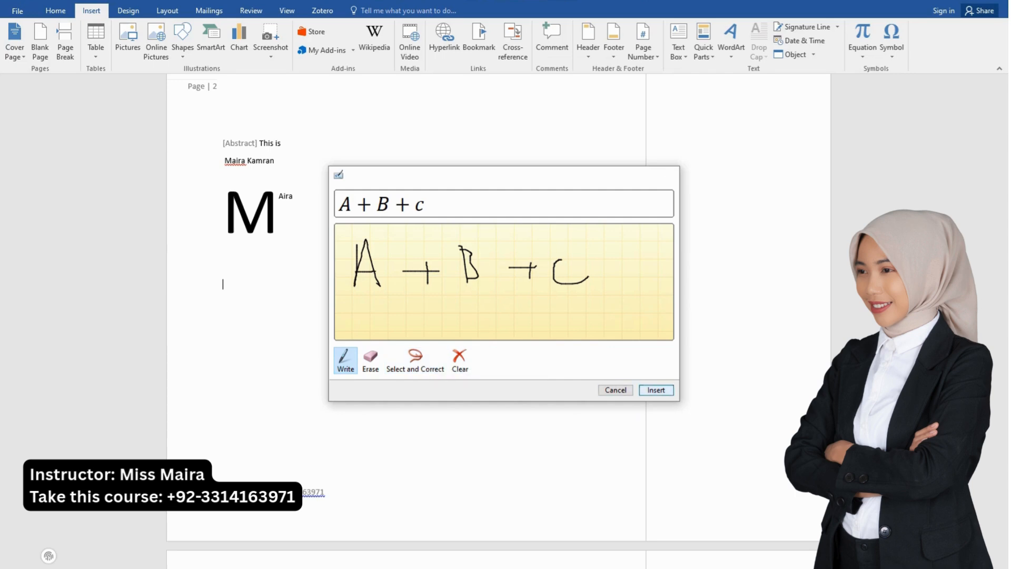
{"action": "left_click", "coordinate": [656, 390]}
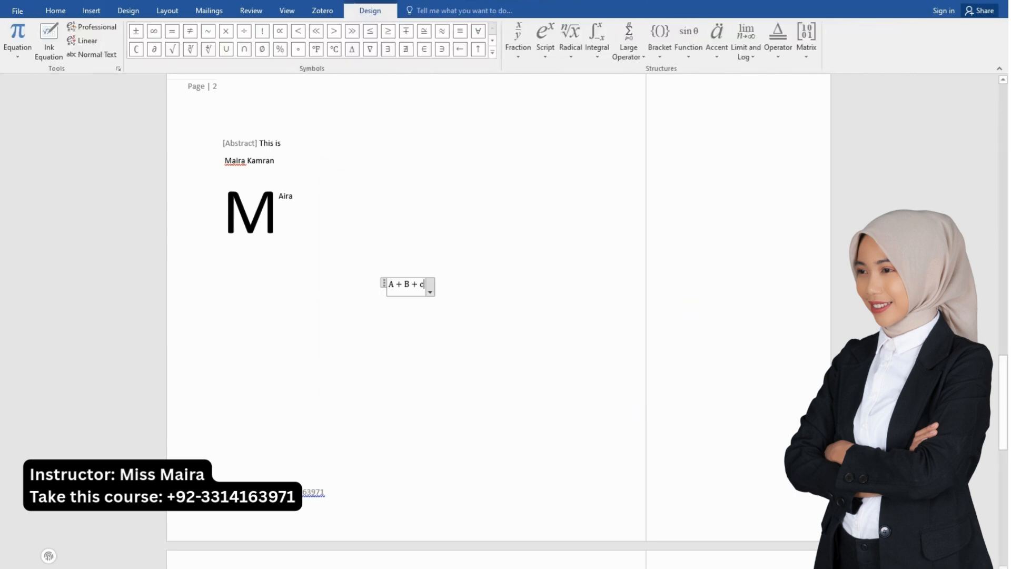
Add a Euro sign at the end of the A + B + c equation
{"action": "left_click", "coordinate": [91, 10]}
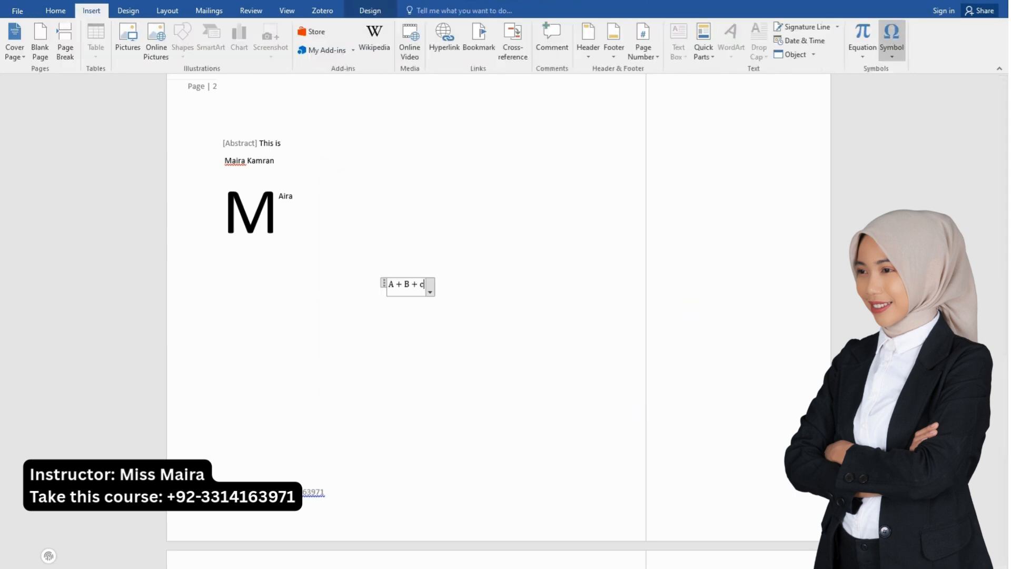
{"action": "left_click", "coordinate": [892, 42]}
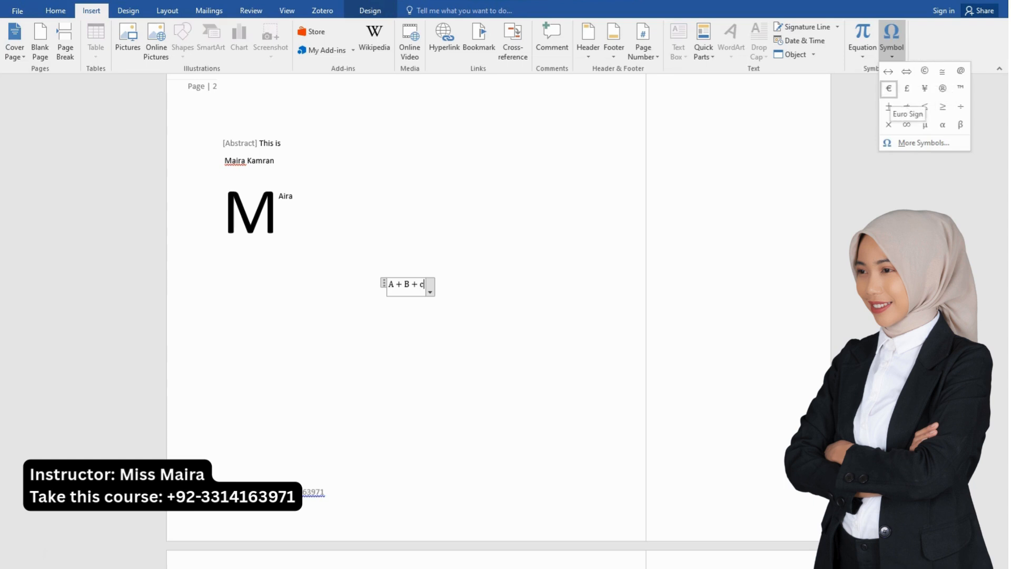
{"action": "left_click", "coordinate": [889, 89]}
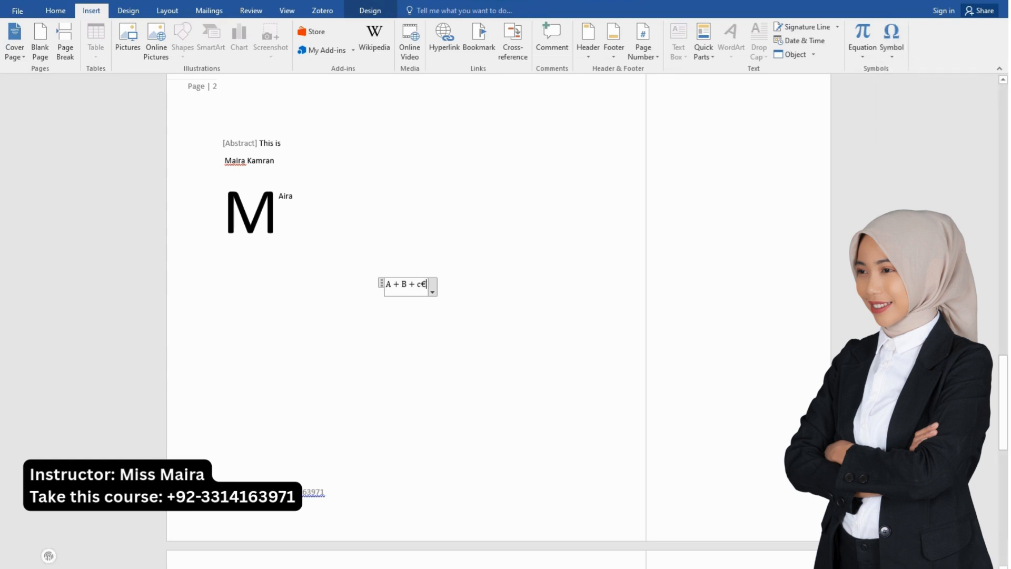
Browse the full set of normal-text symbols from start to end, and close it without inserting one
{"action": "left_click", "coordinate": [891, 42]}
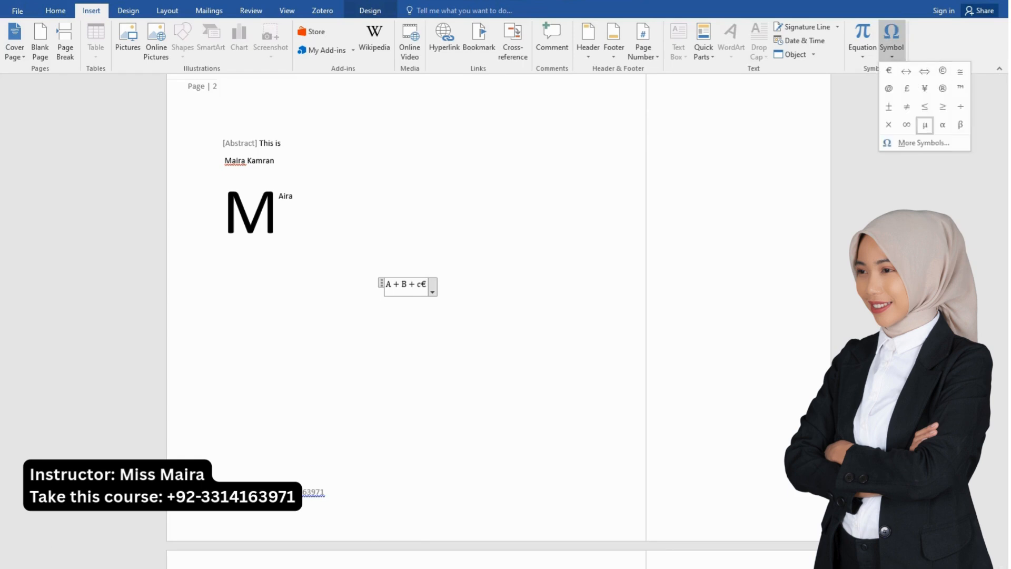
{"action": "left_click", "coordinate": [918, 145]}
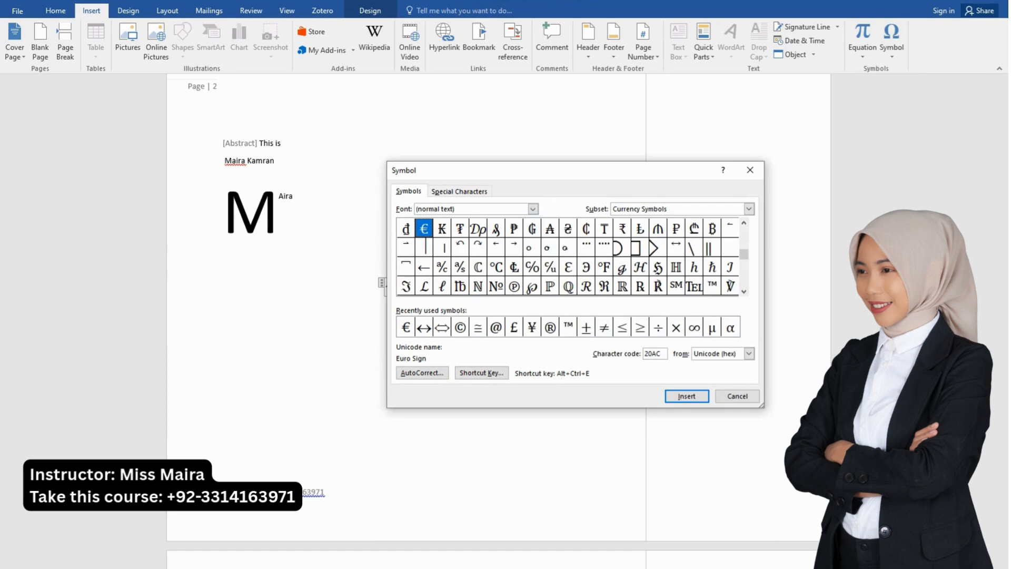
{"action": "left_click_drag", "start_coordinate": [744, 254], "coordinate": [744, 230]}
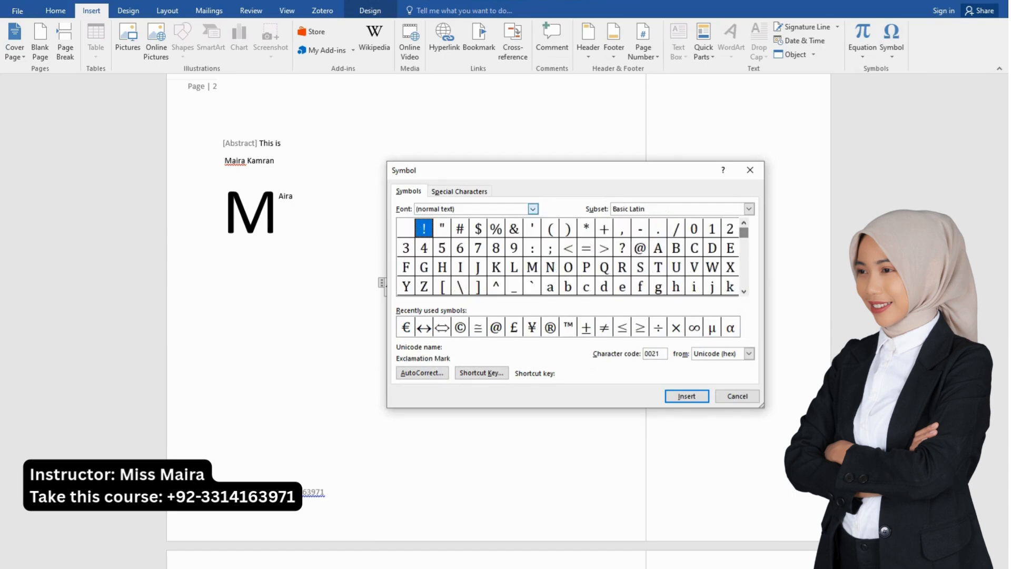
{"action": "left_click_drag", "start_coordinate": [744, 255], "coordinate": [744, 282]}
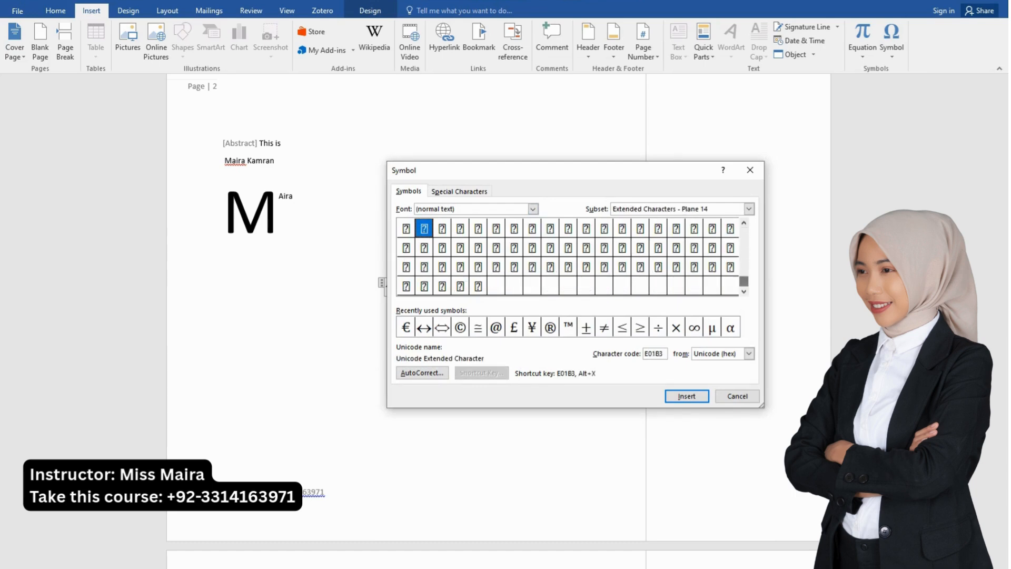
{"action": "left_click", "coordinate": [750, 170]}
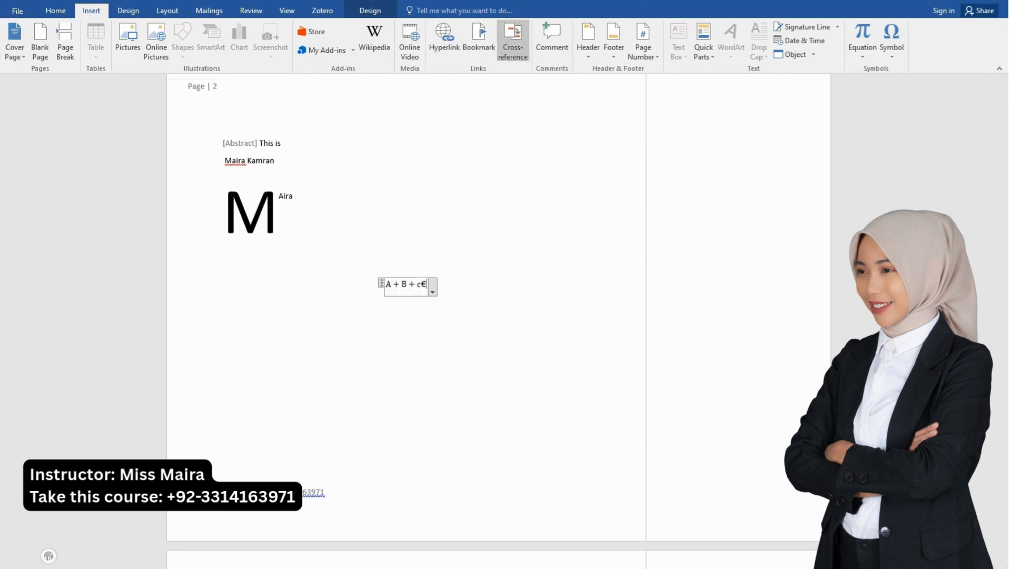
Check the cross-reference options and the Zotero citation tools, and return to the insertion commands without adding anything
{"action": "left_click", "coordinate": [513, 43]}
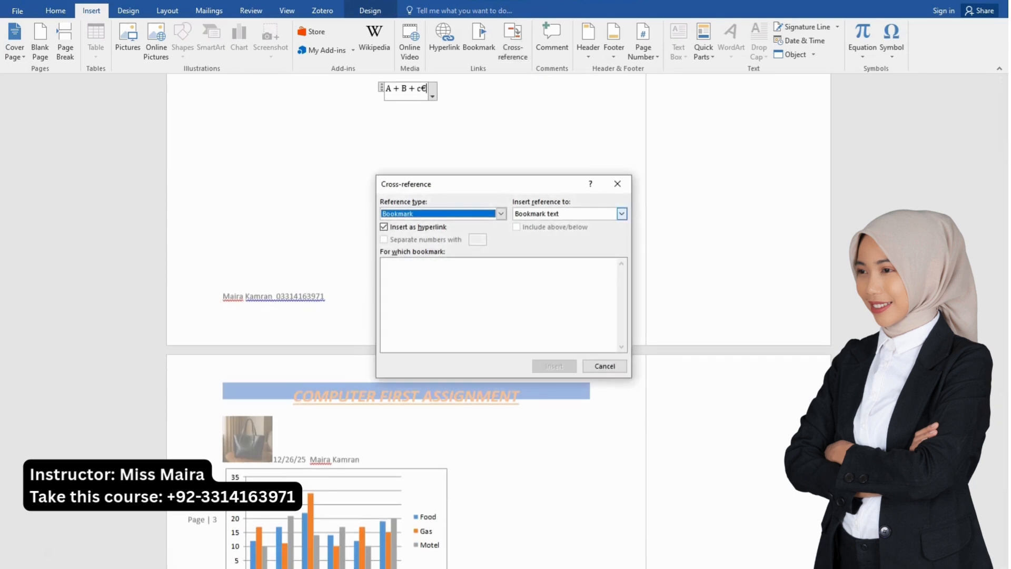
{"action": "left_click", "coordinate": [618, 184]}
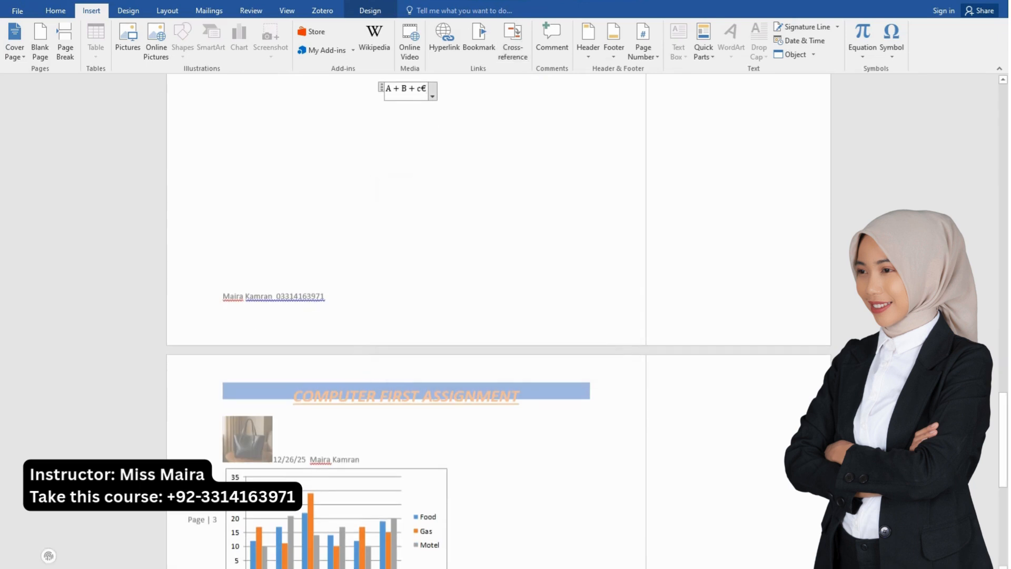
{"action": "left_click", "coordinate": [323, 11]}
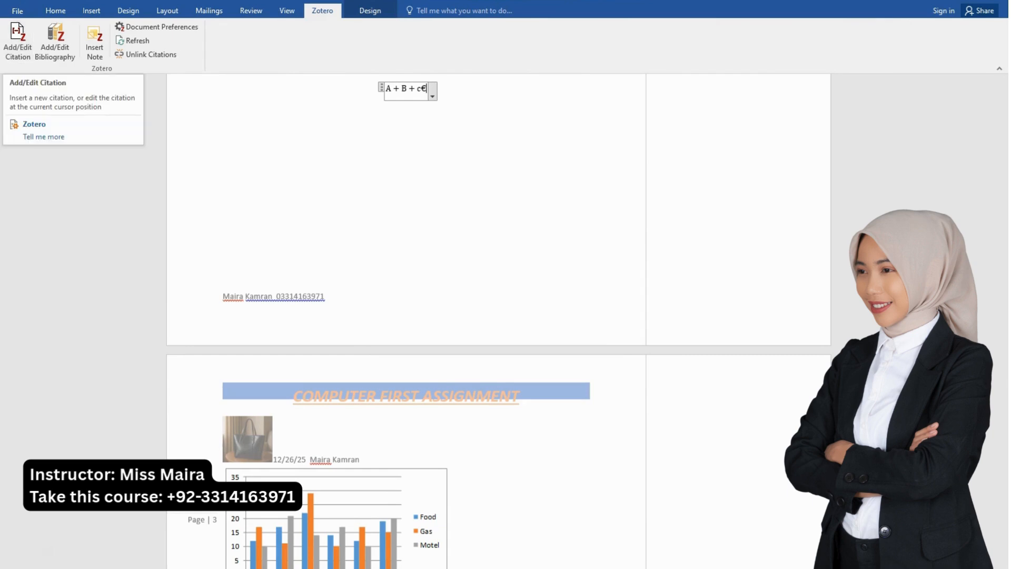
{"action": "left_click", "coordinate": [223, 141]}
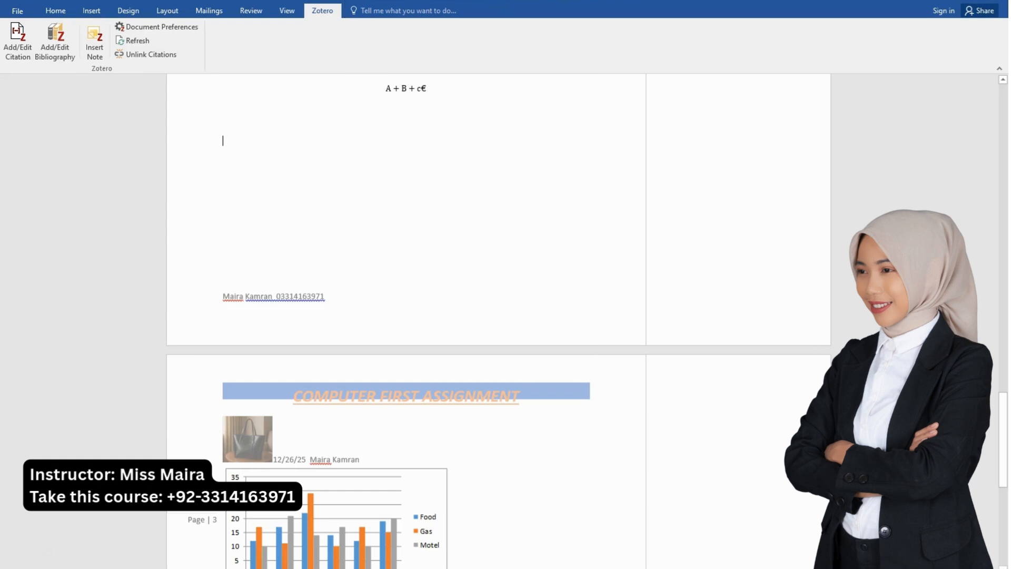
{"action": "left_click", "coordinate": [92, 11]}
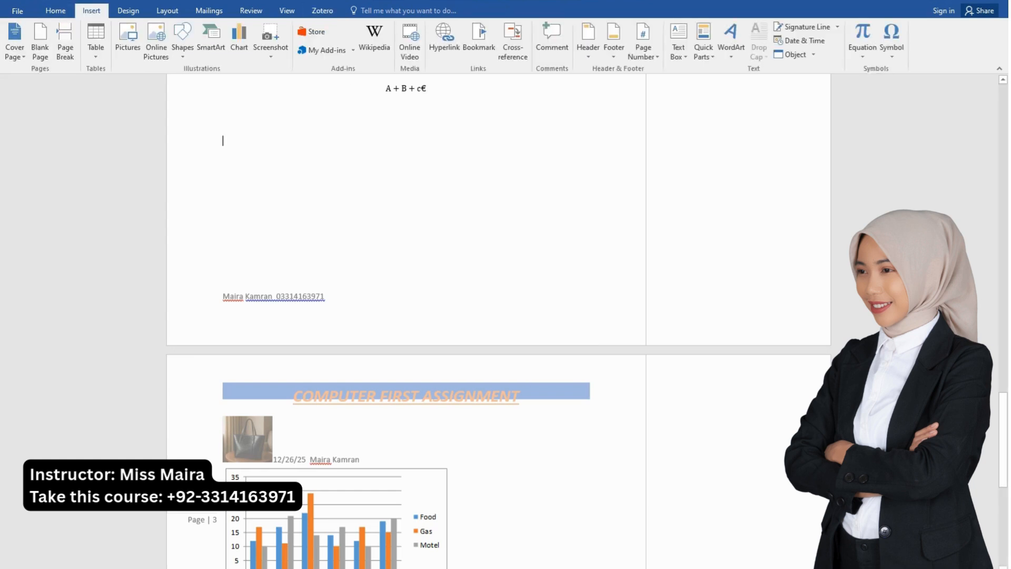
{"action": "scroll", "coordinate": [406, 316], "scroll_direction": "up", "scroll_amount": 5}
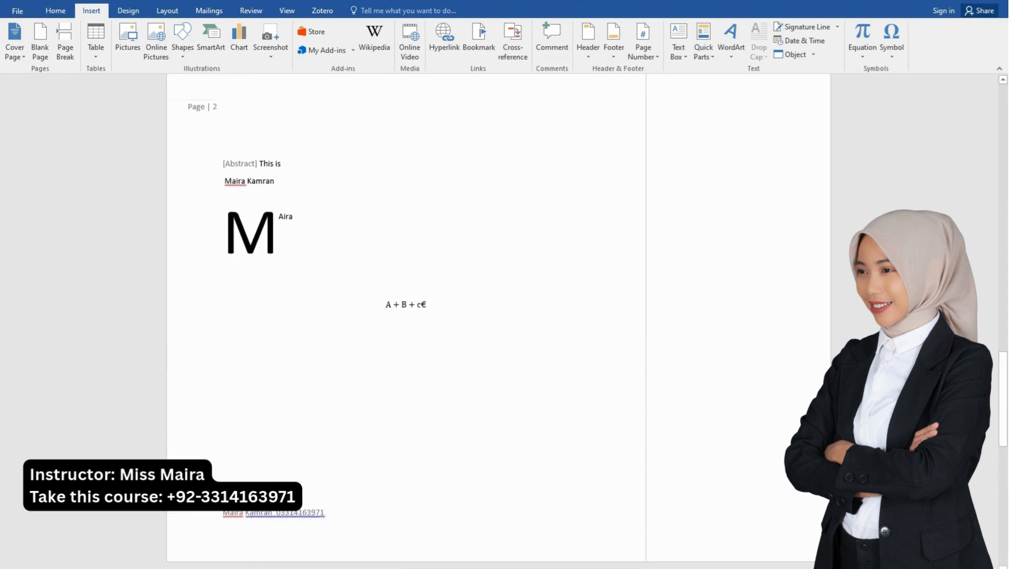
{"action": "left_click", "coordinate": [56, 11]}
{"action": "left_click", "coordinate": [91, 10]}
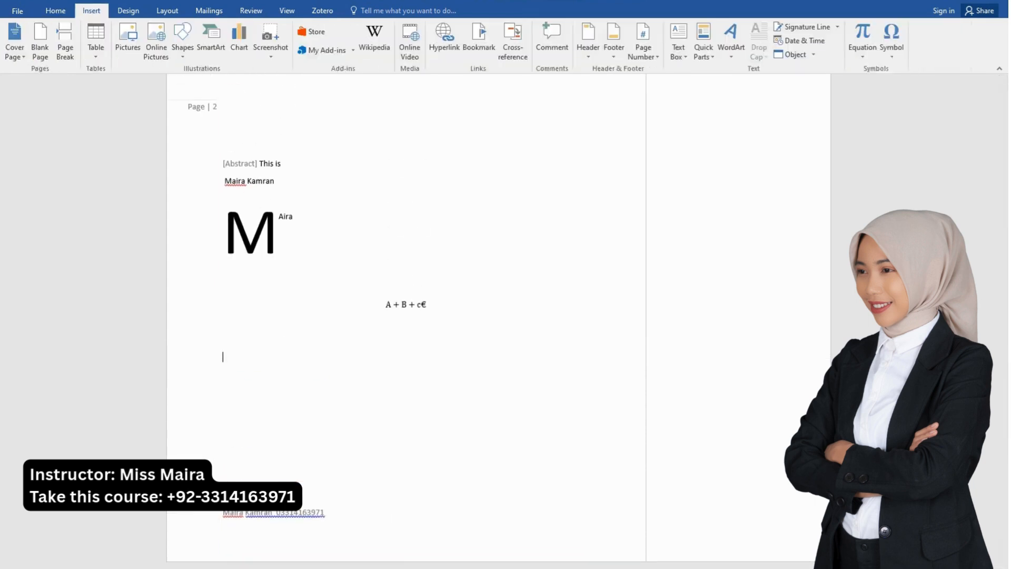
{"action": "left_click", "coordinate": [55, 10]}
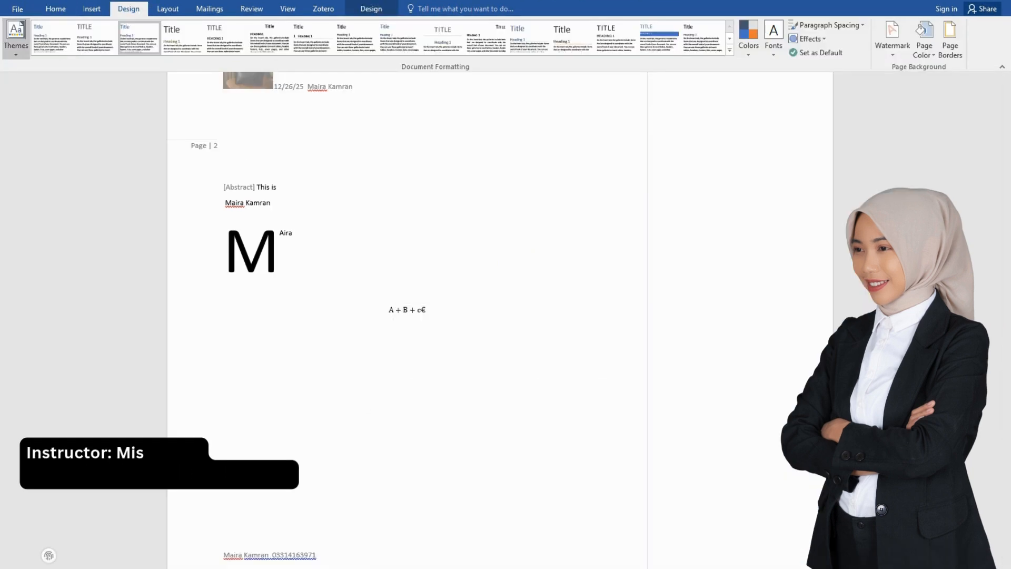
Apply the Berlin theme to the document and choose the last built-in style set
{"action": "left_click", "coordinate": [16, 38]}
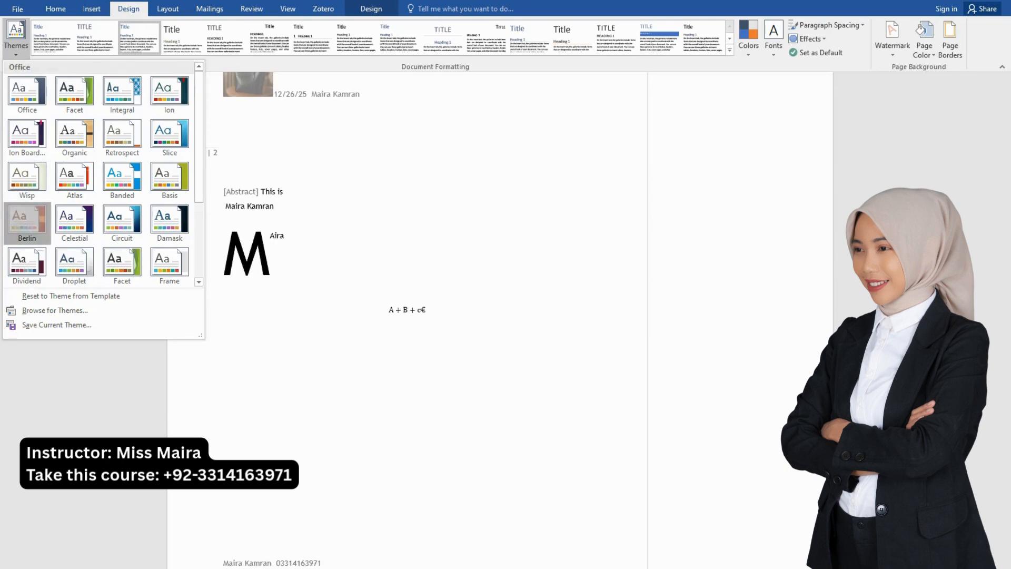
{"action": "left_click", "coordinate": [27, 221]}
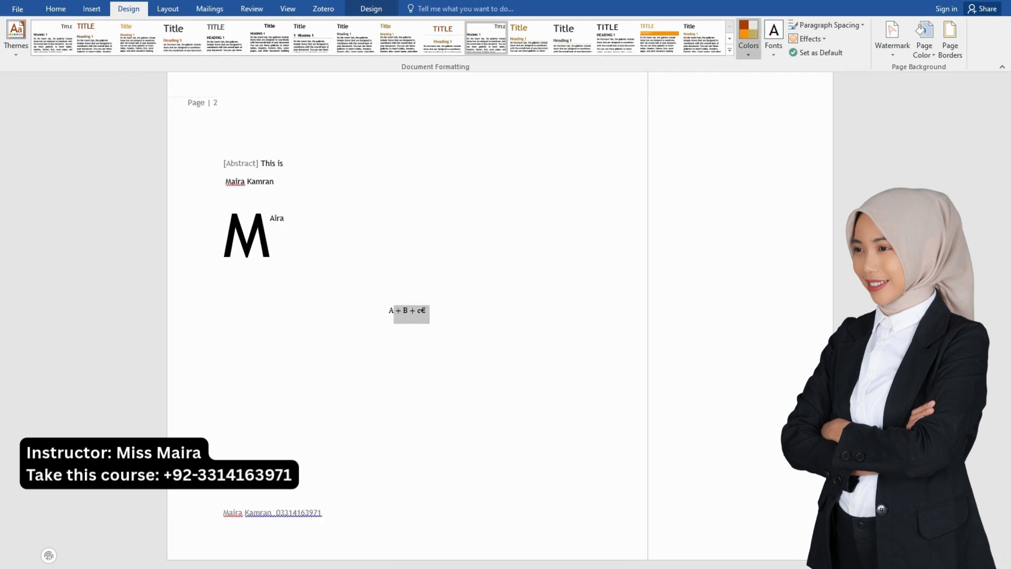
{"action": "left_click", "coordinate": [730, 50]}
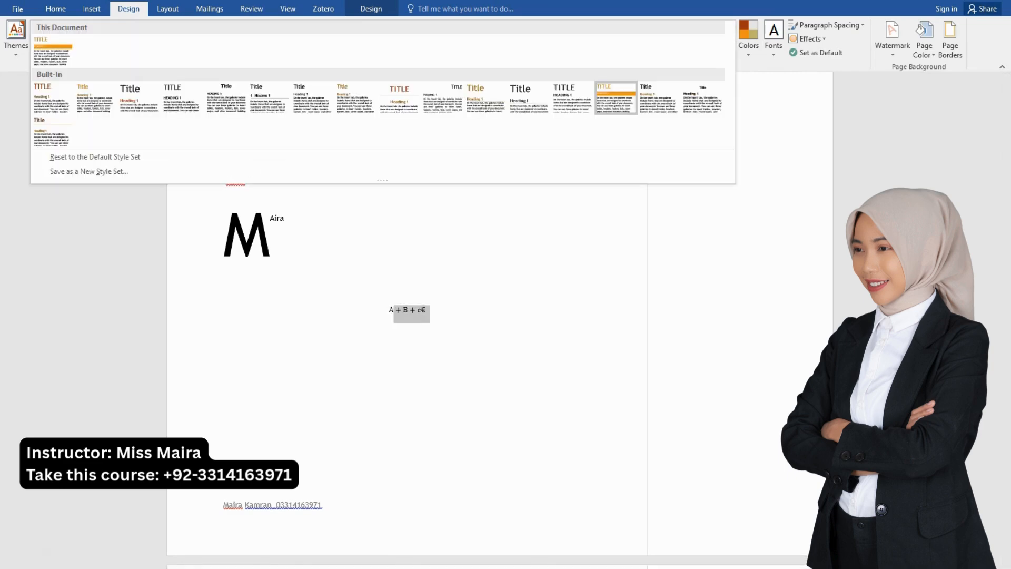
{"action": "left_click", "coordinate": [53, 132]}
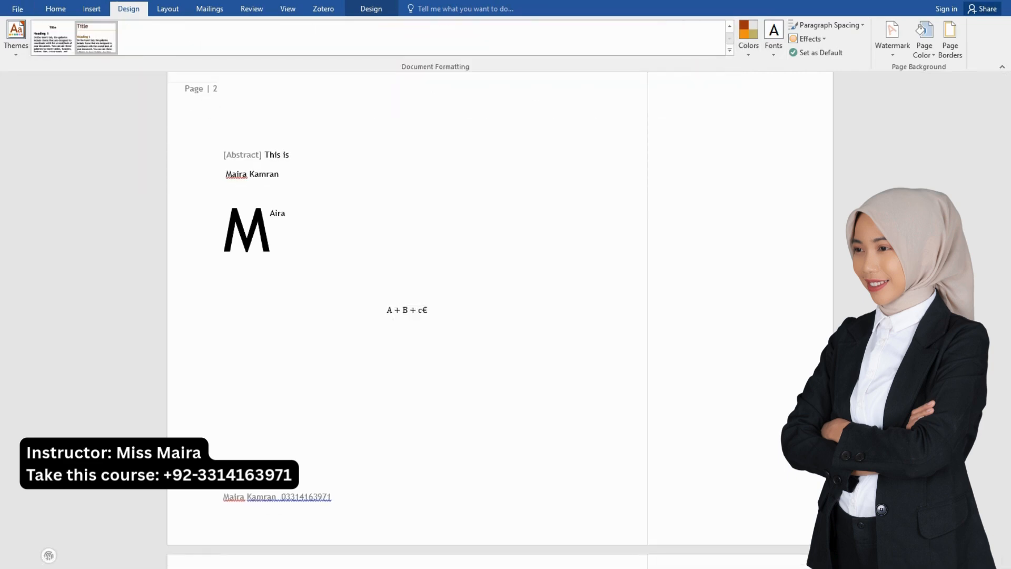
Try the Grayscale theme colors, and switch the whole document's color set to Blue Warm
{"action": "left_click", "coordinate": [748, 36]}
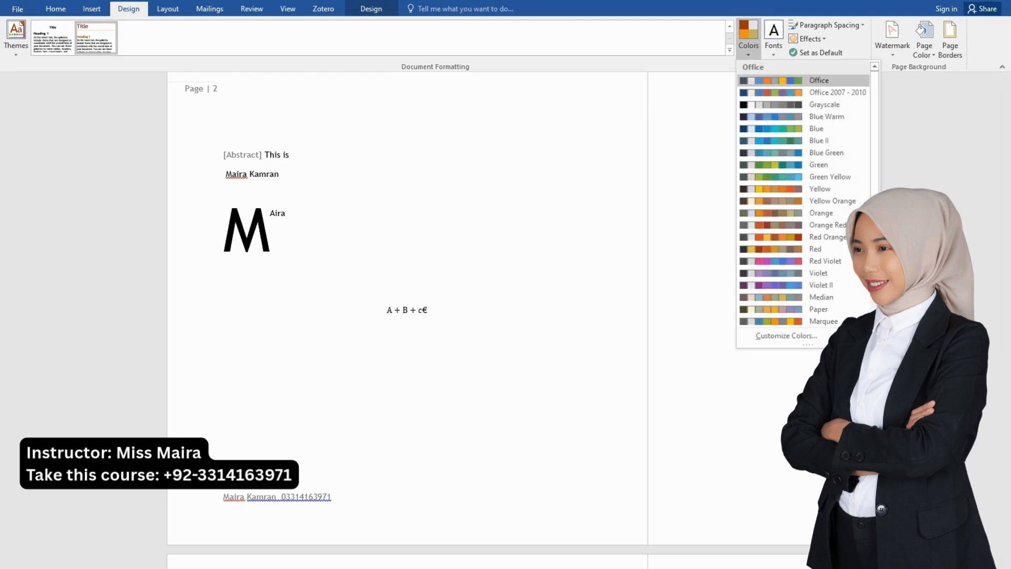
{"action": "left_click", "coordinate": [824, 104]}
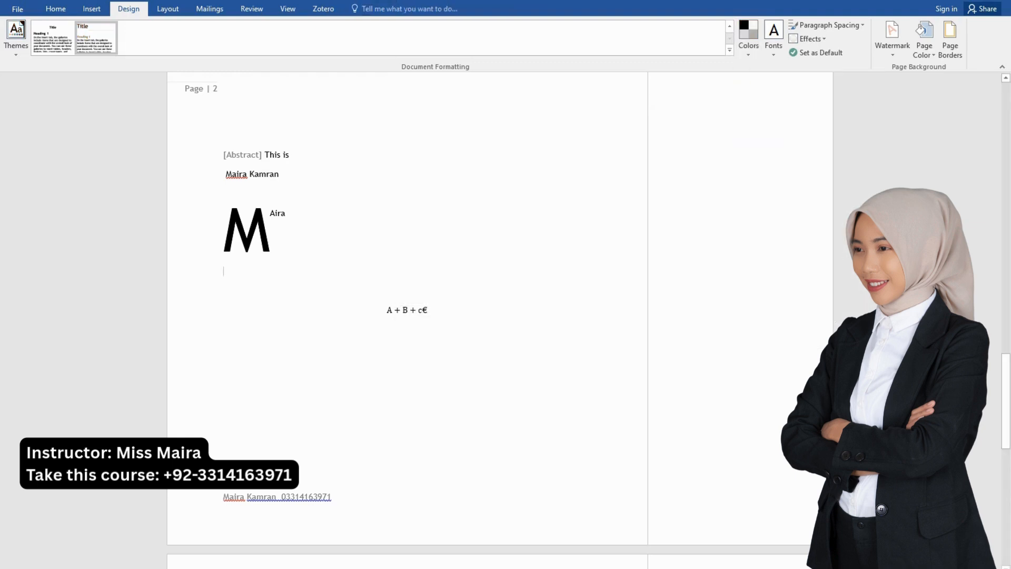
{"action": "key", "text": "ctrl+a"}
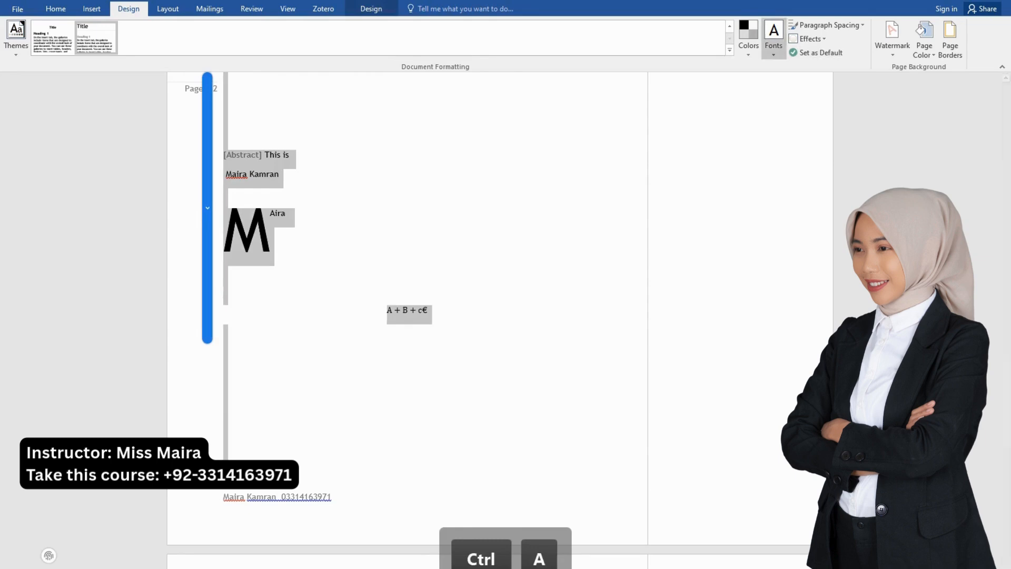
{"action": "left_click", "coordinate": [748, 37]}
{"action": "left_click", "coordinate": [827, 116]}
{"action": "left_click", "coordinate": [270, 232]}
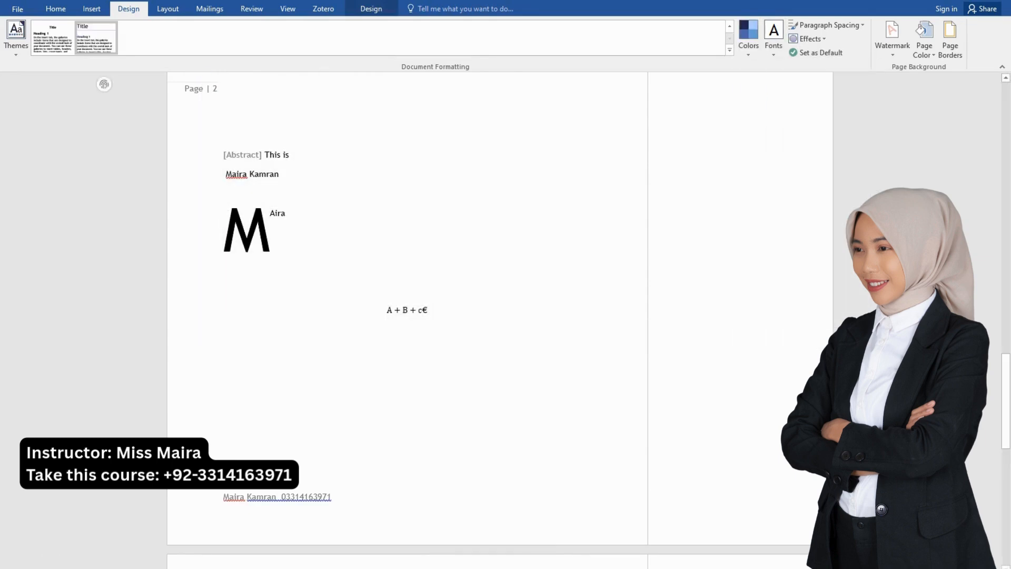
Color the drop-cap paragraph and the two abstract lines above it with the current blue font color
{"action": "left_click_drag", "start_coordinate": [270, 232], "coordinate": [227, 216]}
{"action": "left_click", "coordinate": [55, 9]}
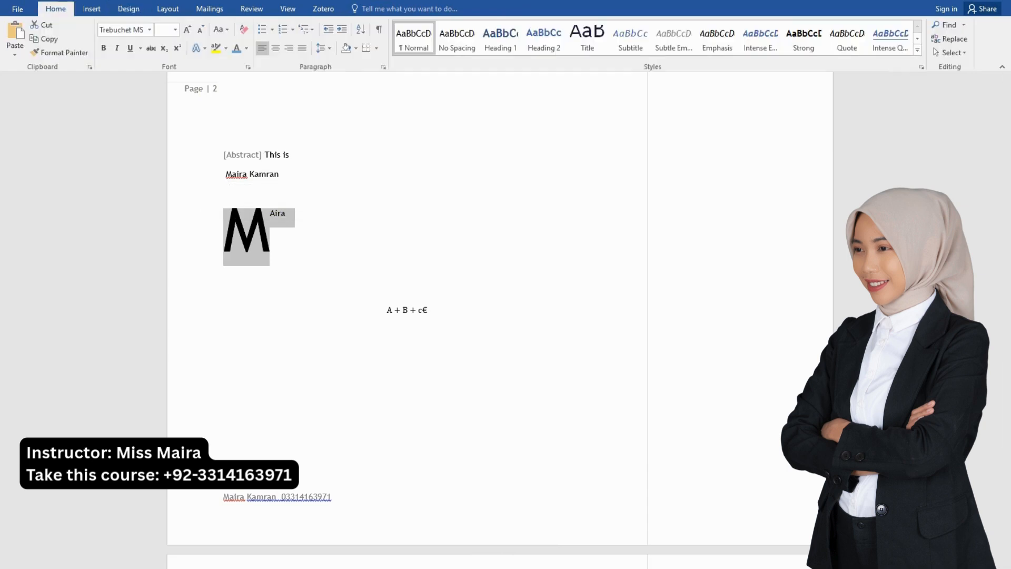
{"action": "left_click", "coordinate": [237, 48]}
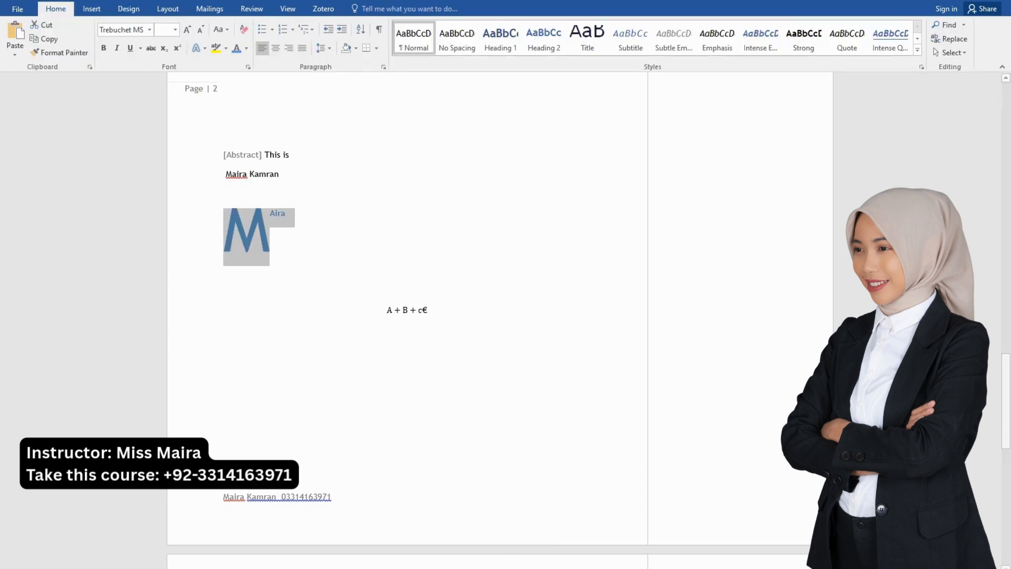
{"action": "left_click_drag", "start_coordinate": [281, 176], "coordinate": [224, 157]}
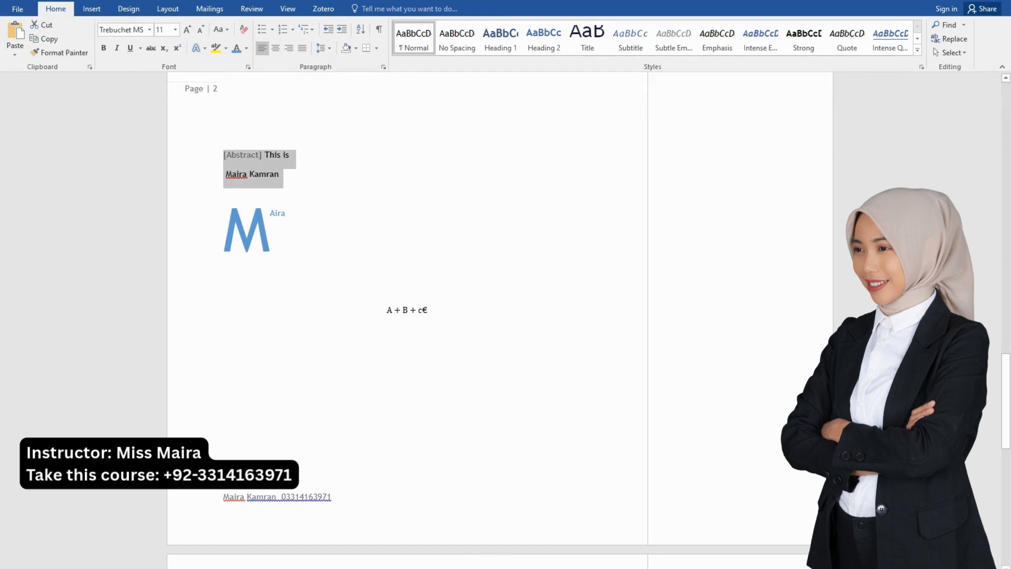
{"action": "left_click", "coordinate": [236, 48]}
{"action": "left_click", "coordinate": [270, 232]}
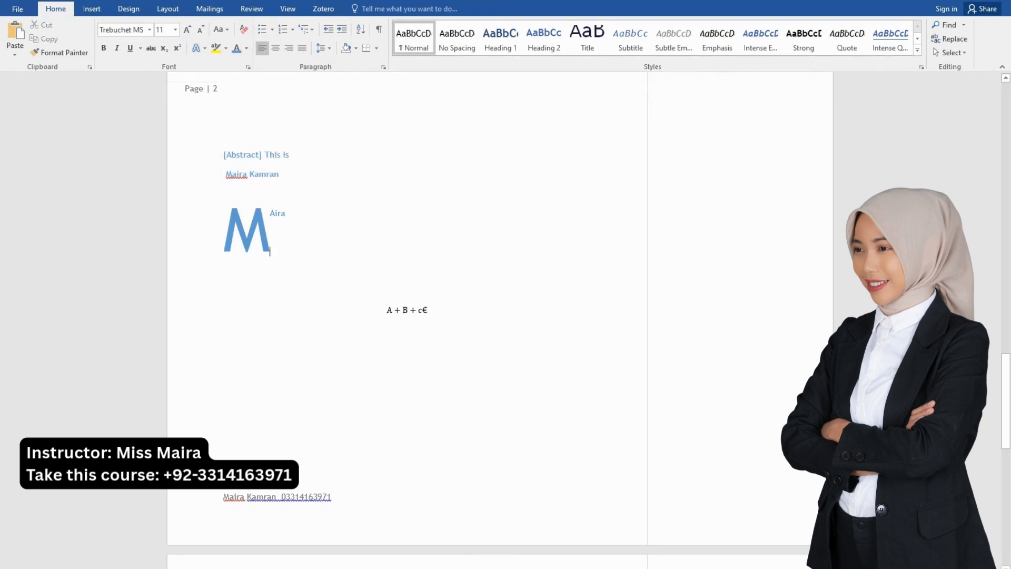
Apply the Banded theme to the whole document
{"action": "left_click", "coordinate": [129, 9]}
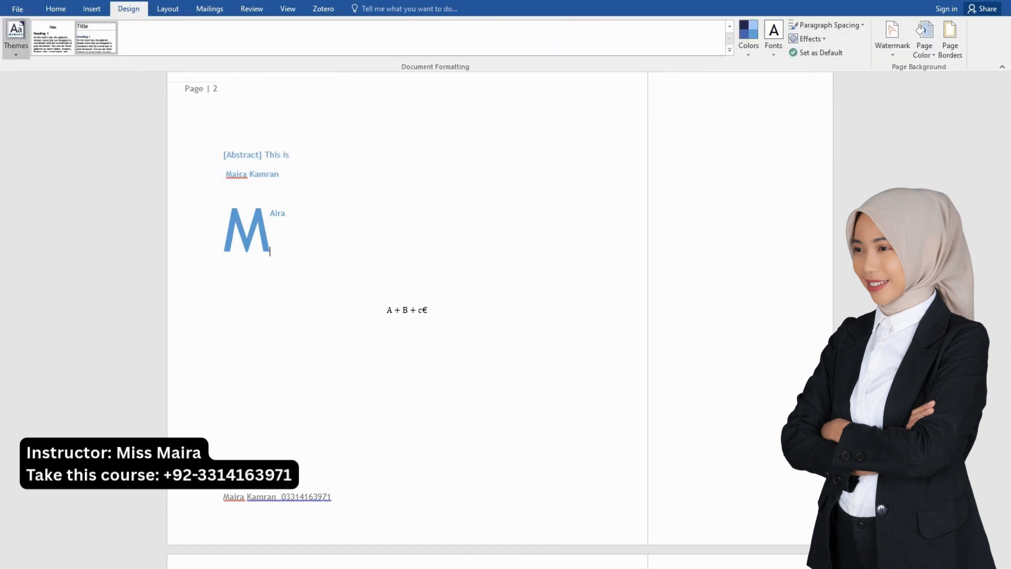
{"action": "left_click", "coordinate": [16, 37]}
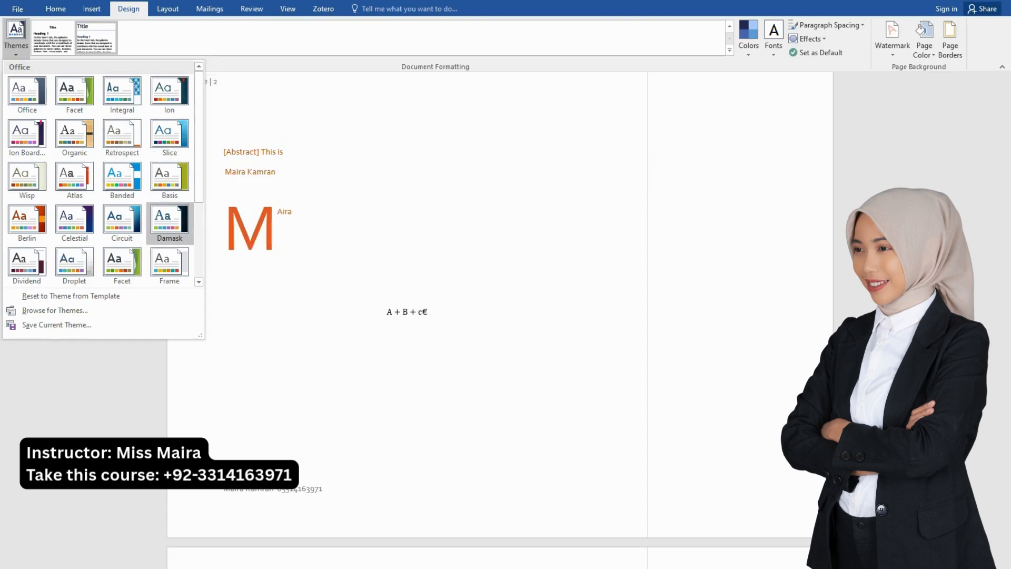
{"action": "left_click", "coordinate": [121, 179]}
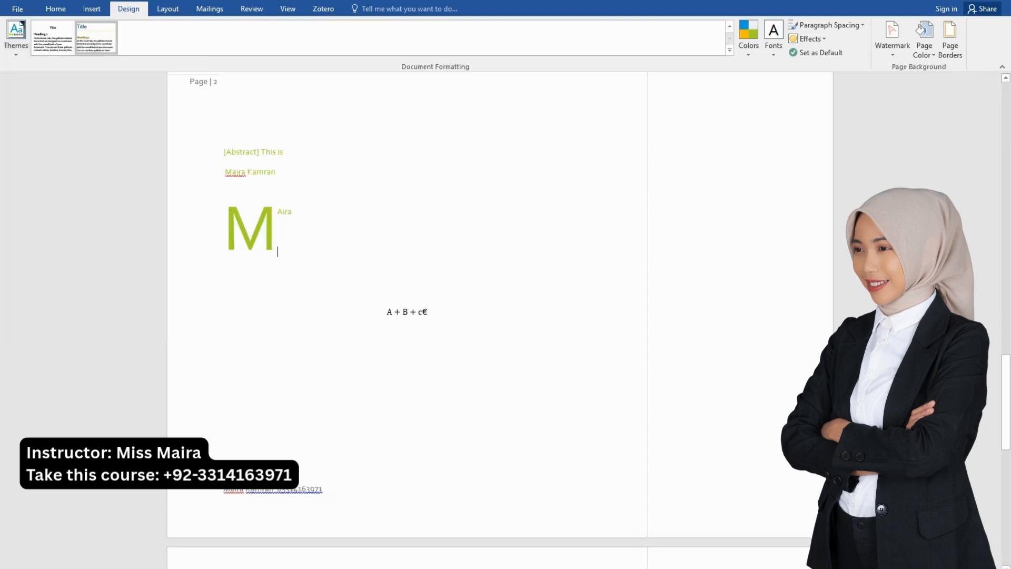
Give the A + B + c€ equation a lighter gold theme font color
{"action": "left_click", "coordinate": [383, 311]}
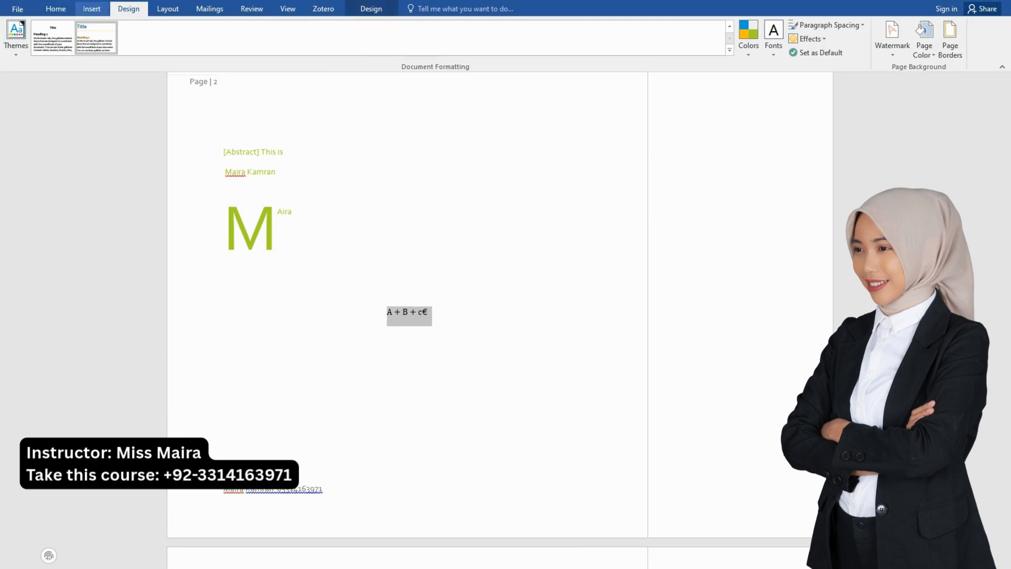
{"action": "left_click", "coordinate": [55, 9]}
{"action": "left_click", "coordinate": [246, 48]}
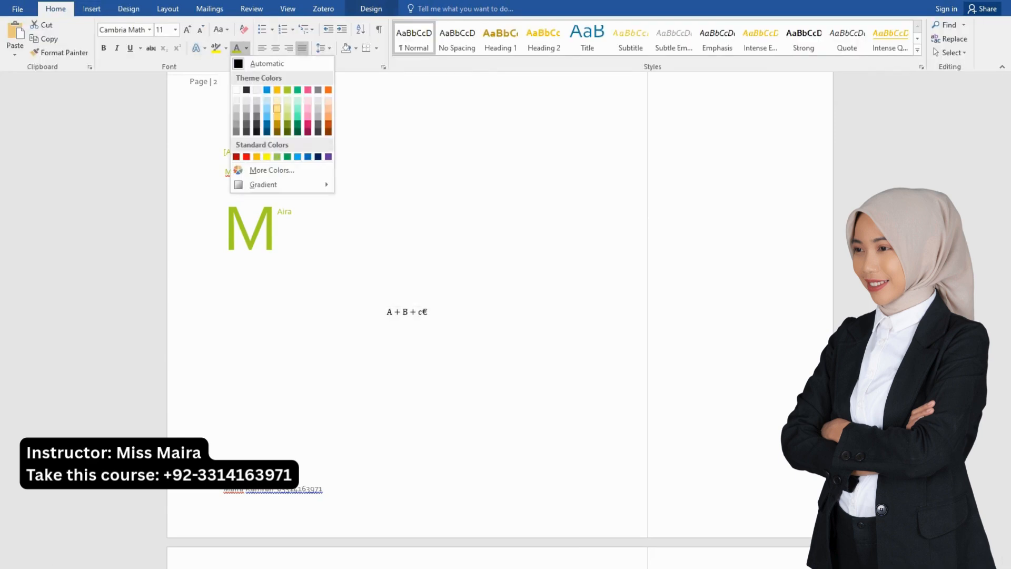
{"action": "left_click", "coordinate": [277, 116]}
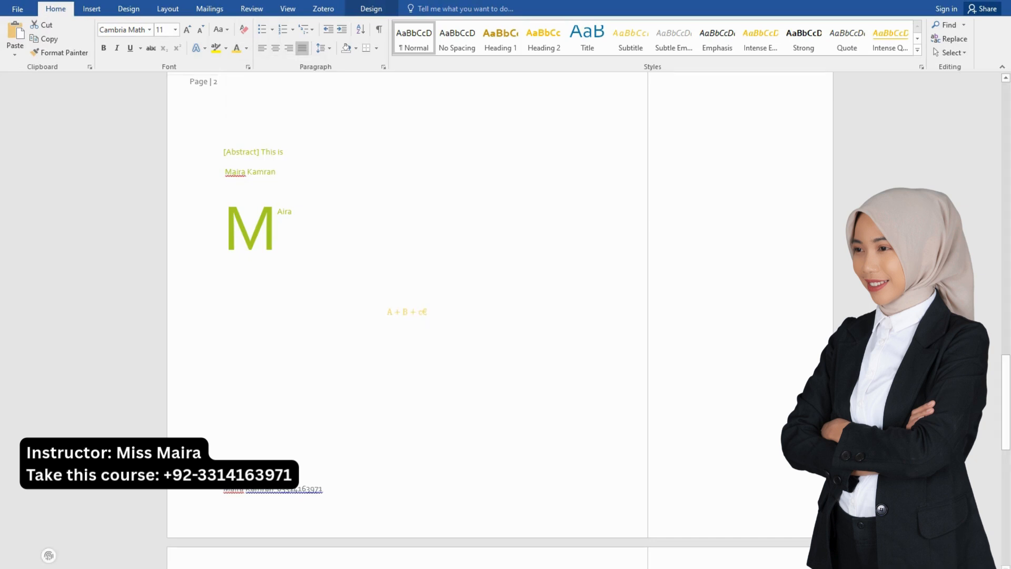
Enlarge the equation's font size to 36 points and deselect it
{"action": "triple_click", "coordinate": [420, 312]}
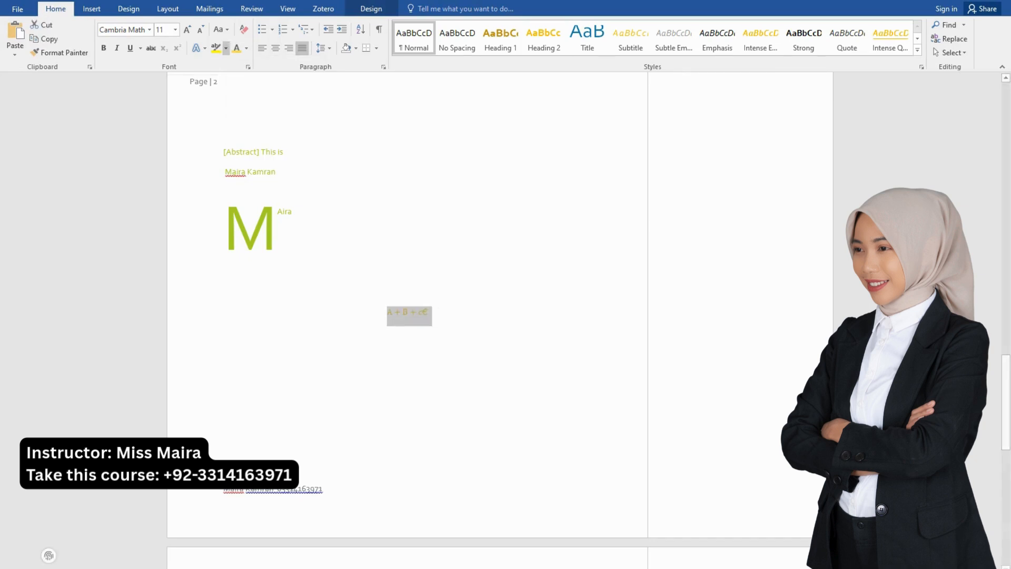
{"action": "left_click", "coordinate": [221, 29]}
{"action": "left_click", "coordinate": [187, 30]}
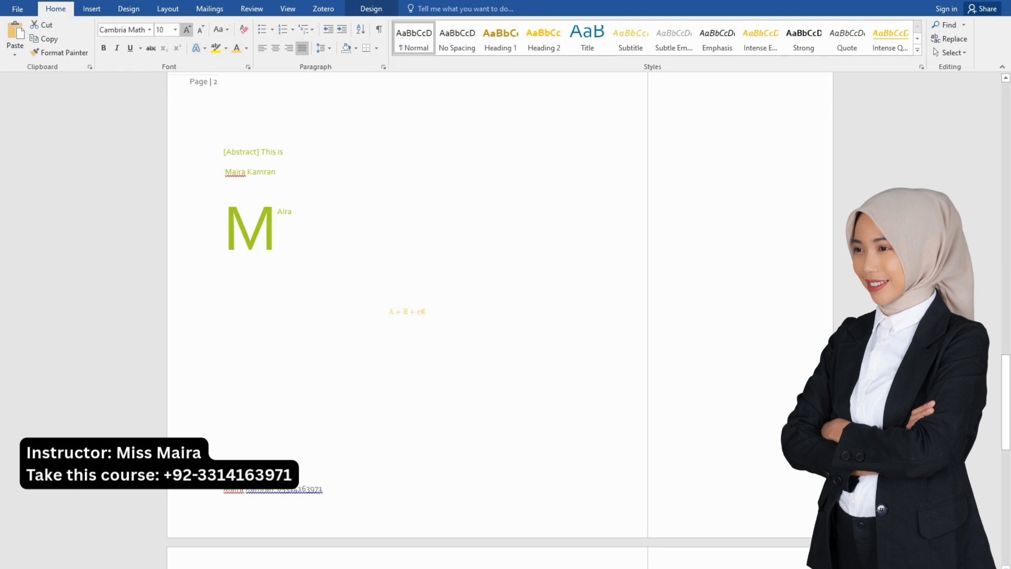
{"action": "left_click", "coordinate": [187, 29]}
{"action": "left_click", "coordinate": [187, 29]}
{"action": "left_click", "coordinate": [187, 29]}
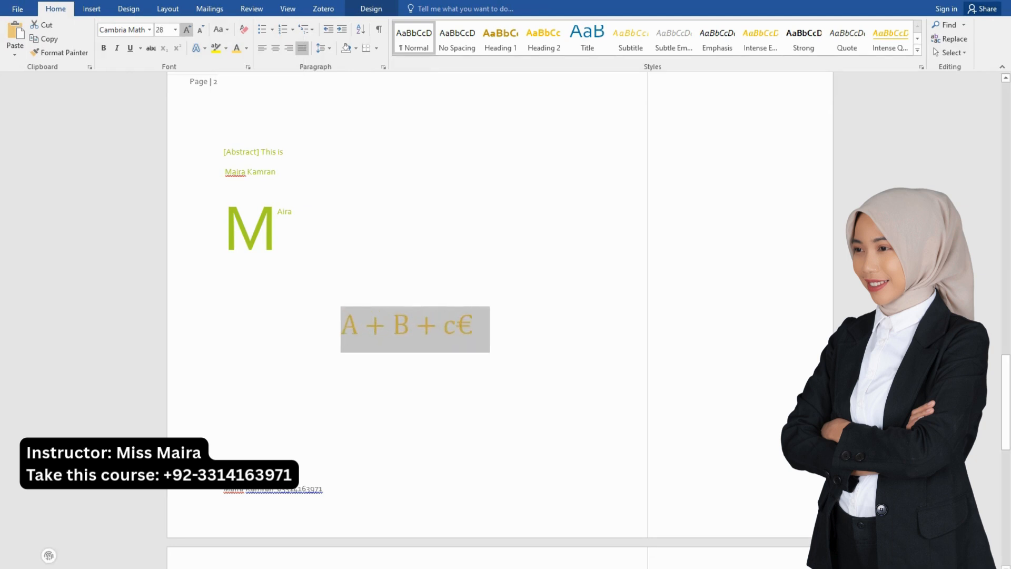
{"action": "left_click", "coordinate": [456, 325]}
{"action": "left_click", "coordinate": [476, 326]}
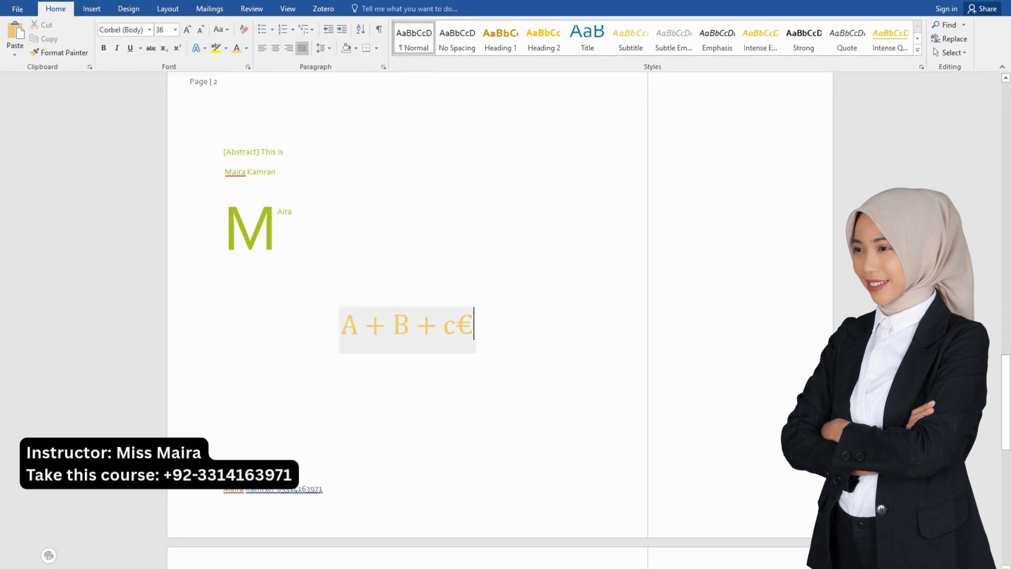
Try to duplicate the enlarged equation right beside the original
{"action": "left_click", "coordinate": [410, 325]}
{"action": "right_click", "coordinate": [337, 311]}
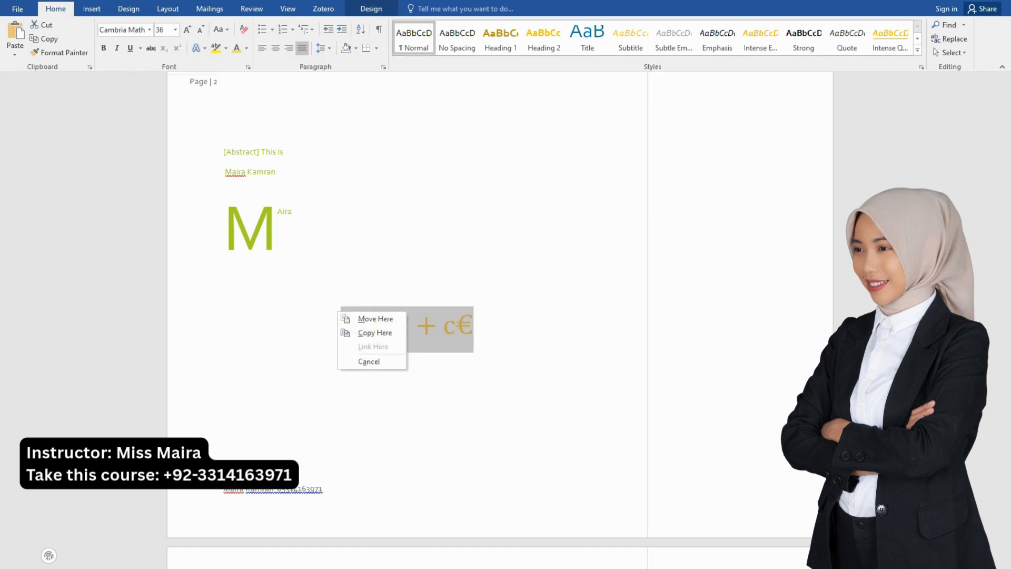
{"action": "left_click", "coordinate": [374, 332]}
Paste the copied "MY project" text box on the line below the equation
{"action": "left_click", "coordinate": [223, 356]}
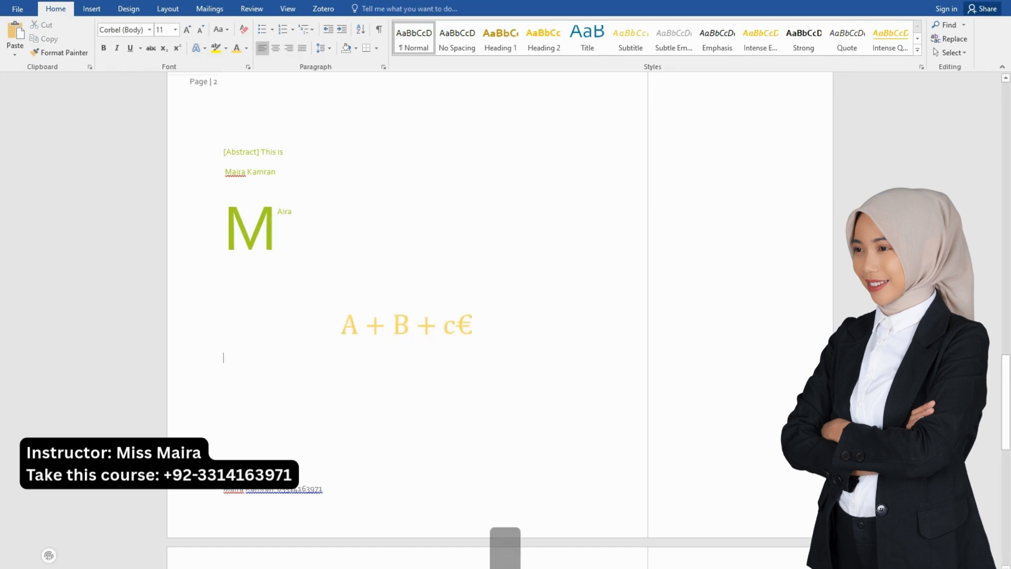
{"action": "key", "text": "ctrl+v"}
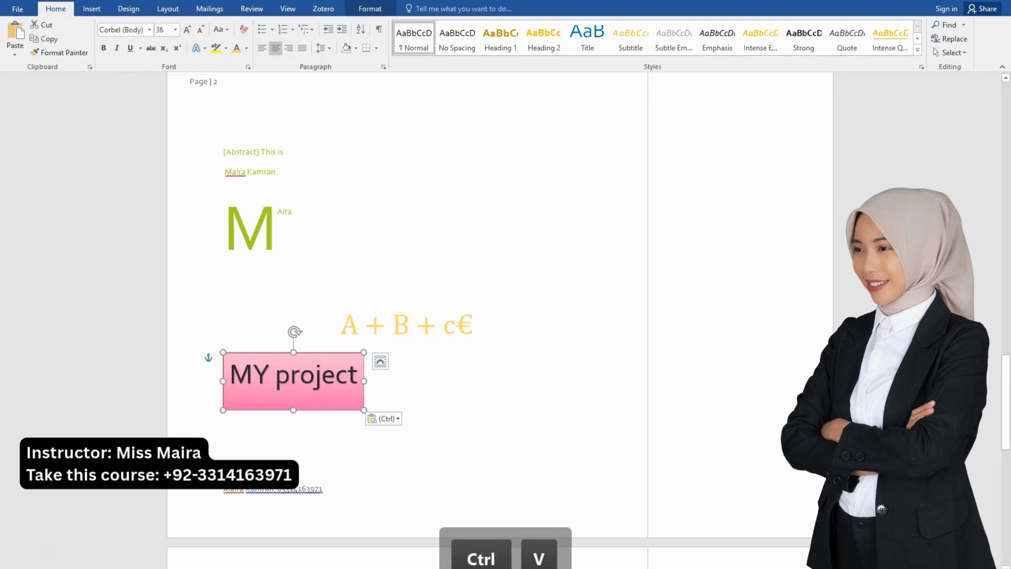
{"action": "left_click", "coordinate": [464, 369]}
{"action": "scroll", "coordinate": [411, 326], "scroll_direction": "up", "scroll_amount": 1}
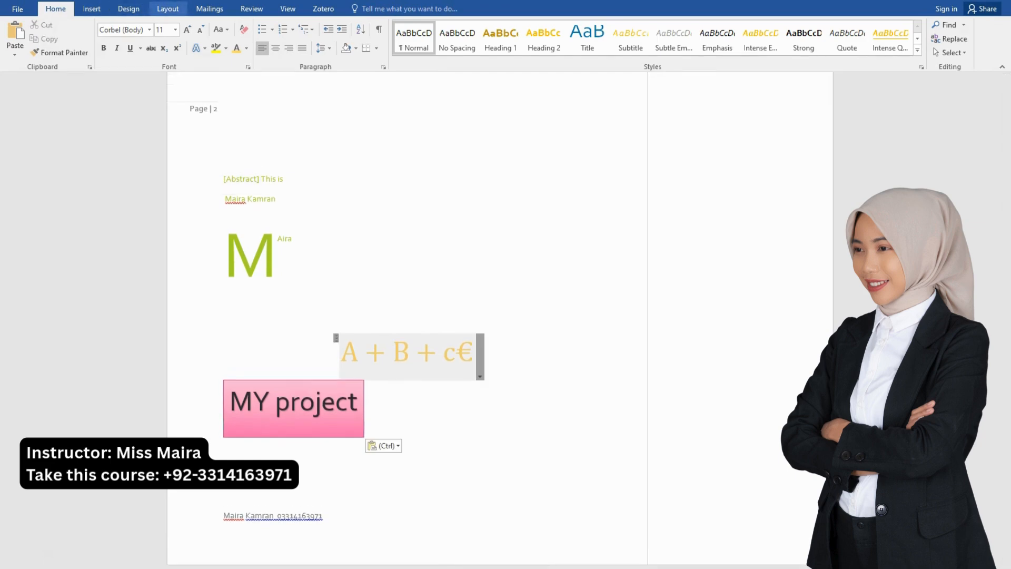
Switch the document theme to Celestial
{"action": "left_click", "coordinate": [128, 8]}
{"action": "left_click", "coordinate": [16, 34]}
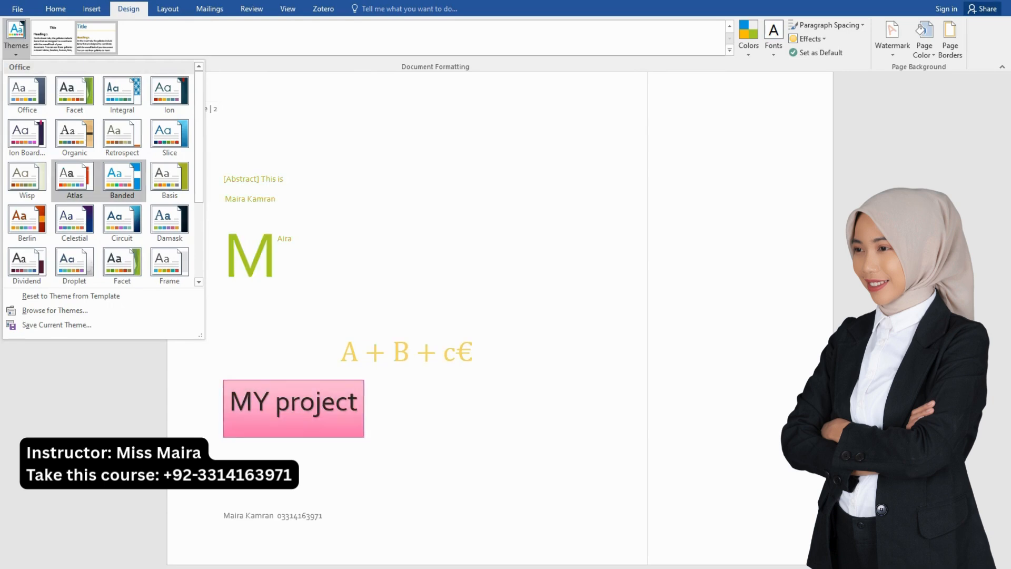
{"action": "left_click", "coordinate": [75, 224]}
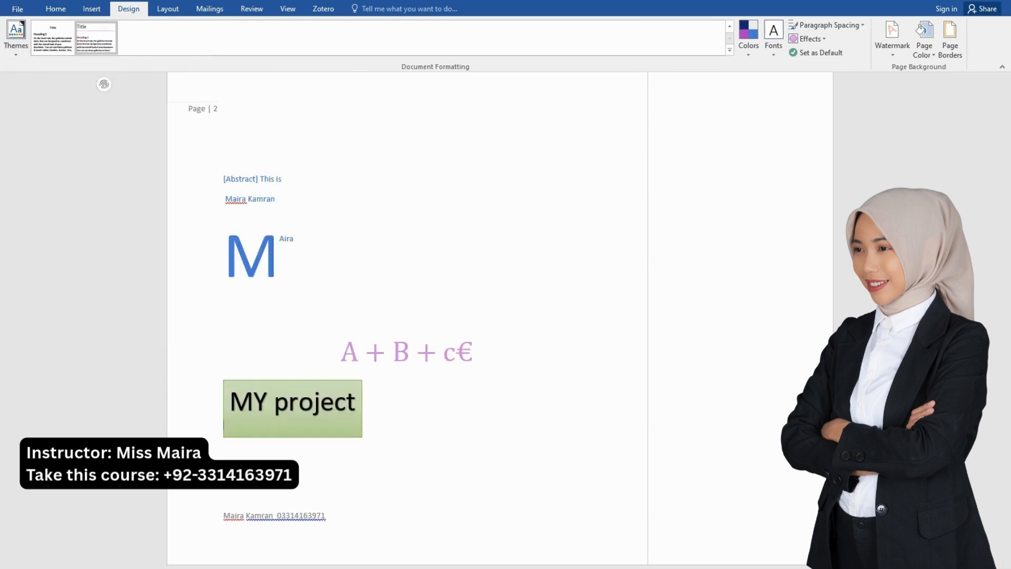
Try different built-in style sets on the document and settle on the Casual set
{"action": "left_click", "coordinate": [730, 50]}
{"action": "left_click", "coordinate": [95, 102]}
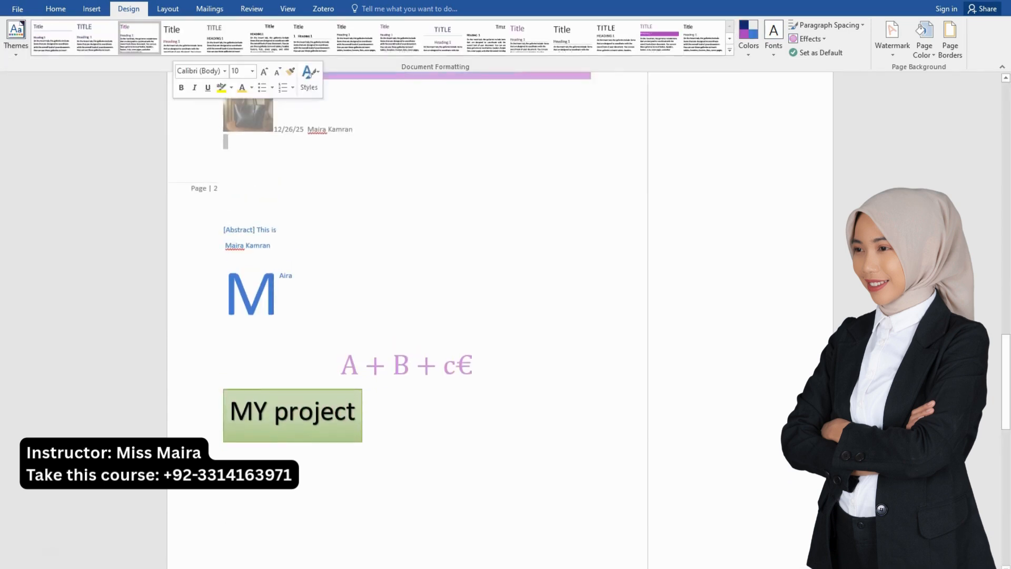
{"action": "left_click", "coordinate": [226, 37]}
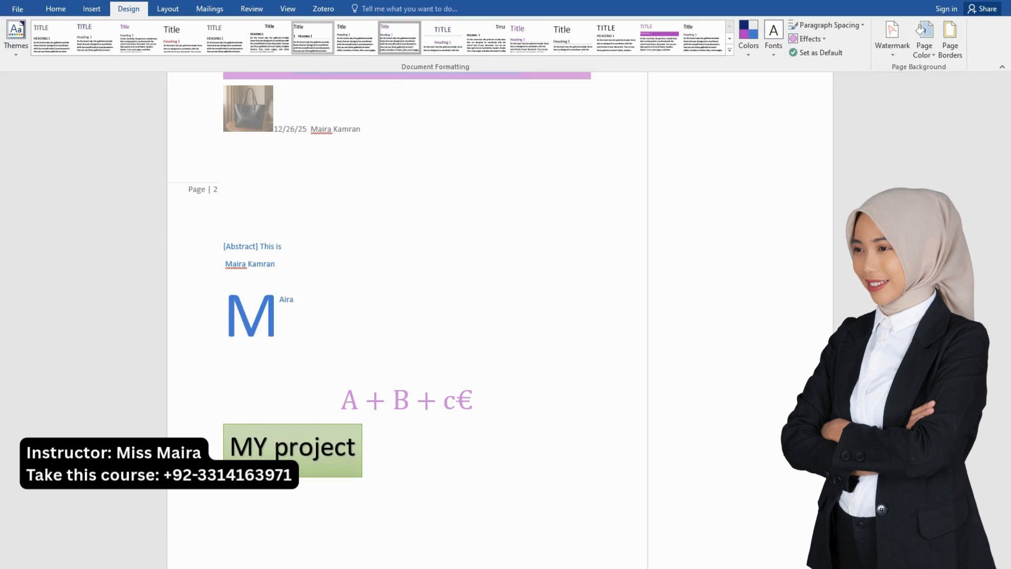
{"action": "left_click", "coordinate": [400, 37]}
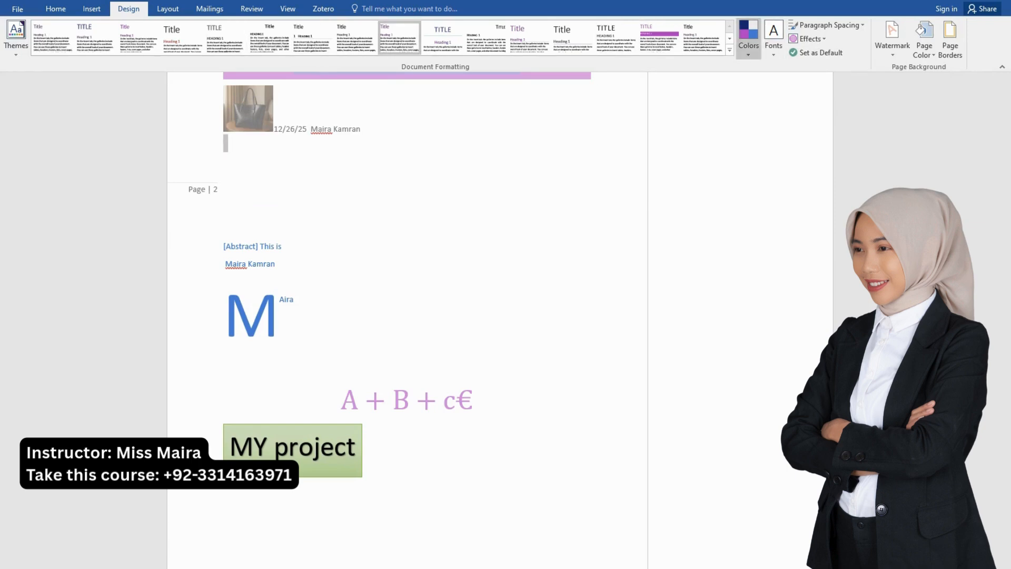
Set the document's theme colors to Red Violet and its theme fonts to Corbel
{"action": "left_click", "coordinate": [749, 37]}
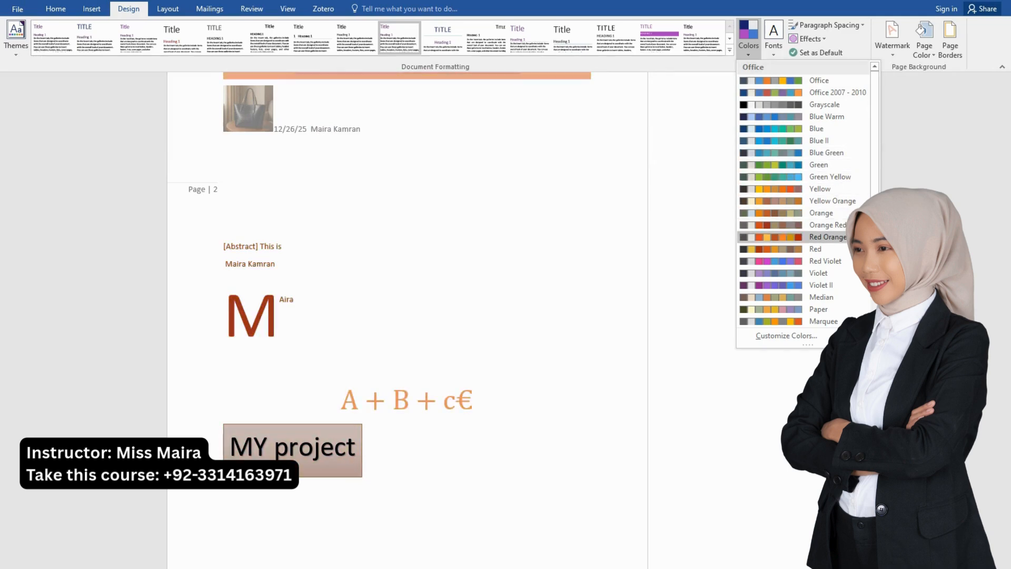
{"action": "left_click", "coordinate": [826, 261]}
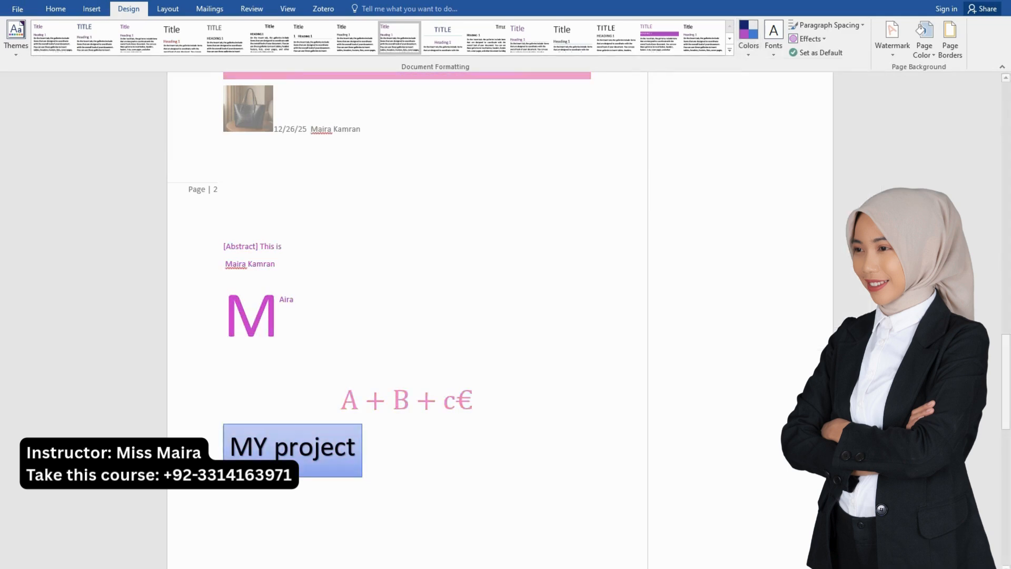
{"action": "left_click", "coordinate": [774, 37]}
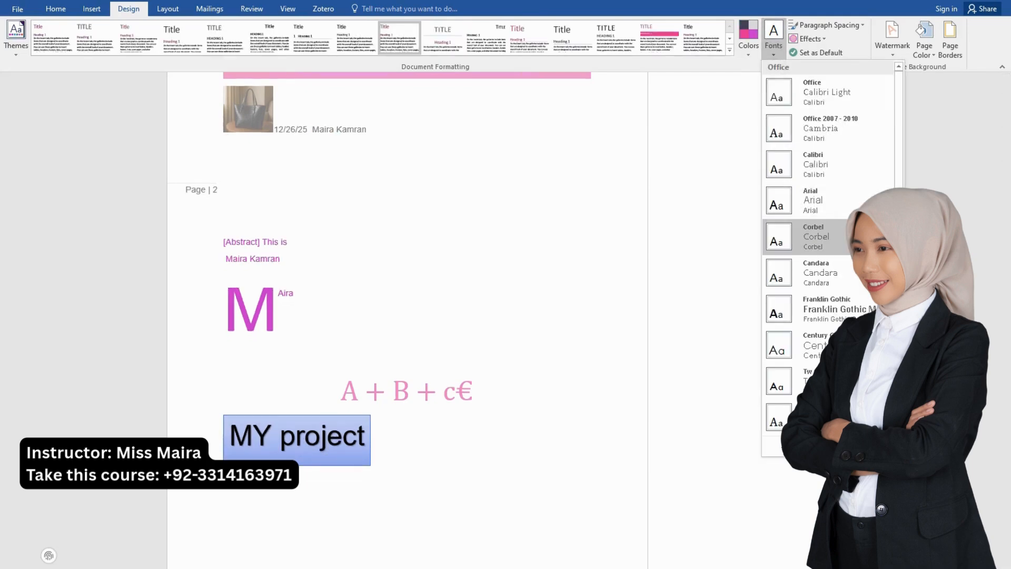
{"action": "left_click", "coordinate": [827, 236]}
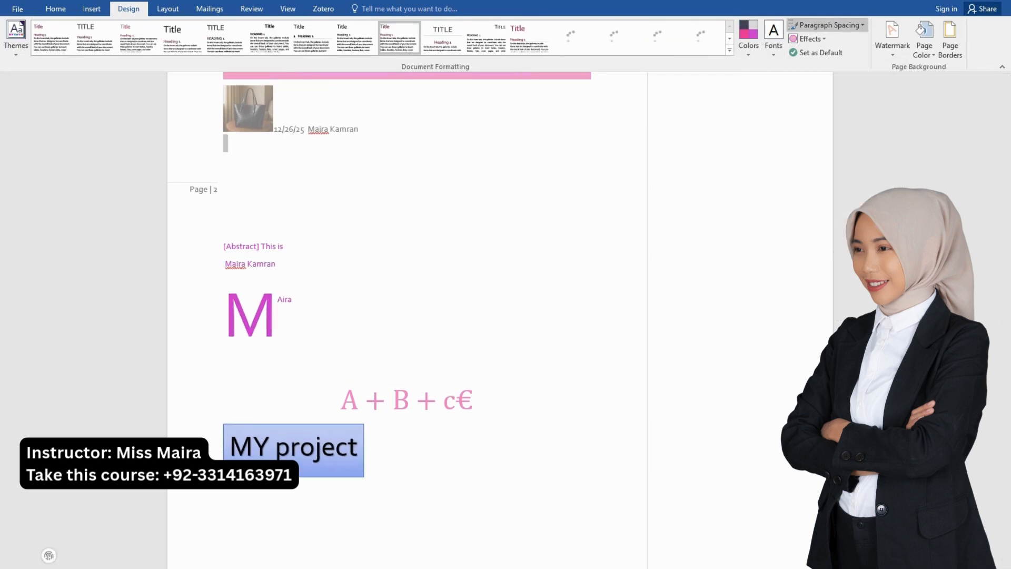
Set the document's paragraph spacing to No Paragraph Space and check the layout across the pages
{"action": "left_click", "coordinate": [826, 25]}
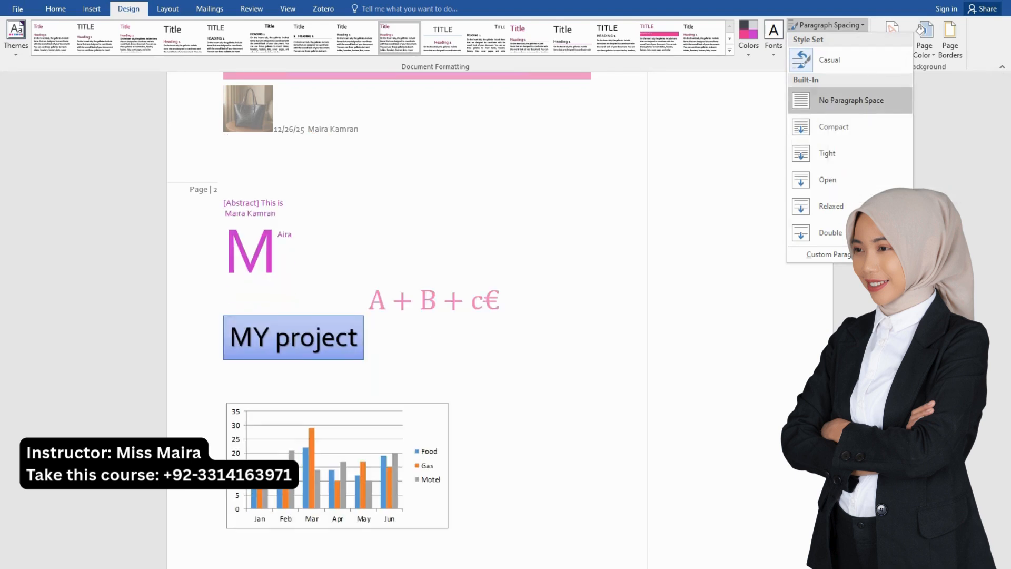
{"action": "left_click", "coordinate": [834, 103]}
{"action": "scroll", "coordinate": [501, 320], "scroll_direction": "down", "scroll_amount": 3}
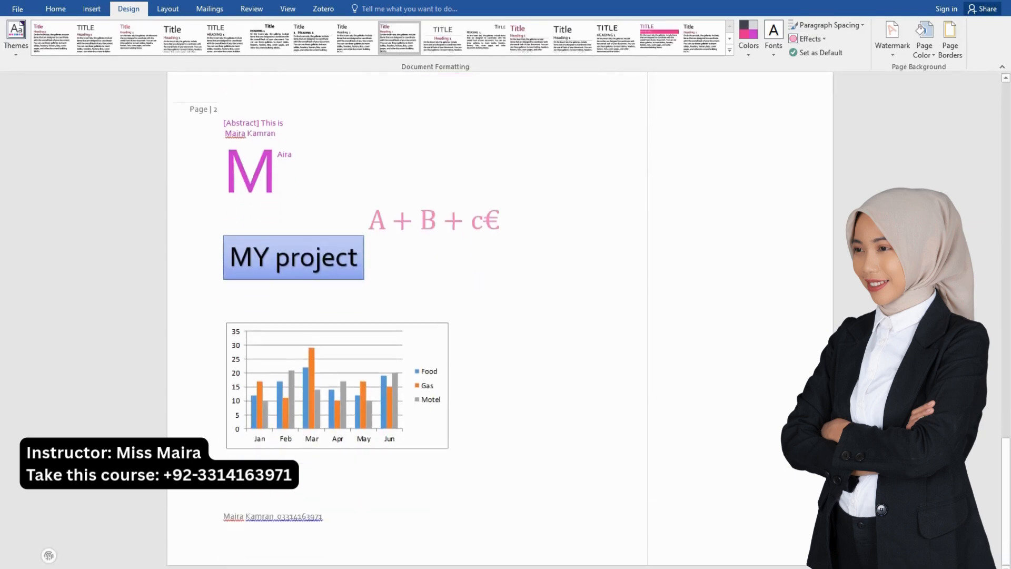
{"action": "scroll", "coordinate": [500, 321], "scroll_direction": "up", "scroll_amount": 10}
{"action": "scroll", "coordinate": [501, 320], "scroll_direction": "down", "scroll_amount": 4}
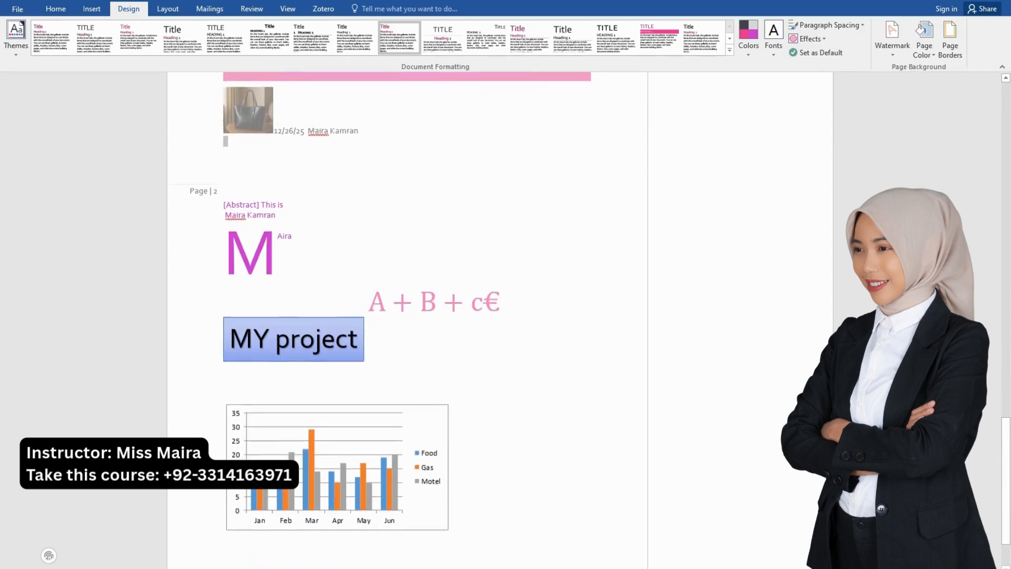
{"action": "scroll", "coordinate": [500, 321], "scroll_direction": "up", "scroll_amount": 9}
{"action": "scroll", "coordinate": [500, 320], "scroll_direction": "down", "scroll_amount": 8}
{"action": "scroll", "coordinate": [500, 320], "scroll_direction": "up", "scroll_amount": 9}
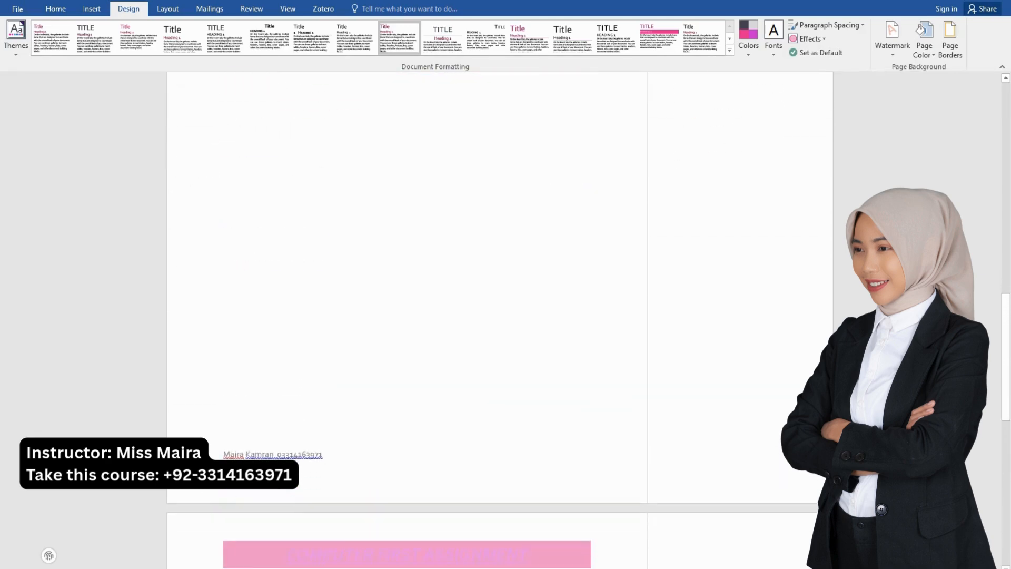
{"action": "scroll", "coordinate": [501, 320], "scroll_direction": "down", "scroll_amount": 3}
{"action": "scroll", "coordinate": [500, 320], "scroll_direction": "down", "scroll_amount": 3}
Try the Smokey Glass theme effects on the "MY project" box, and switch the document's effects to Inset
{"action": "left_click", "coordinate": [809, 38]}
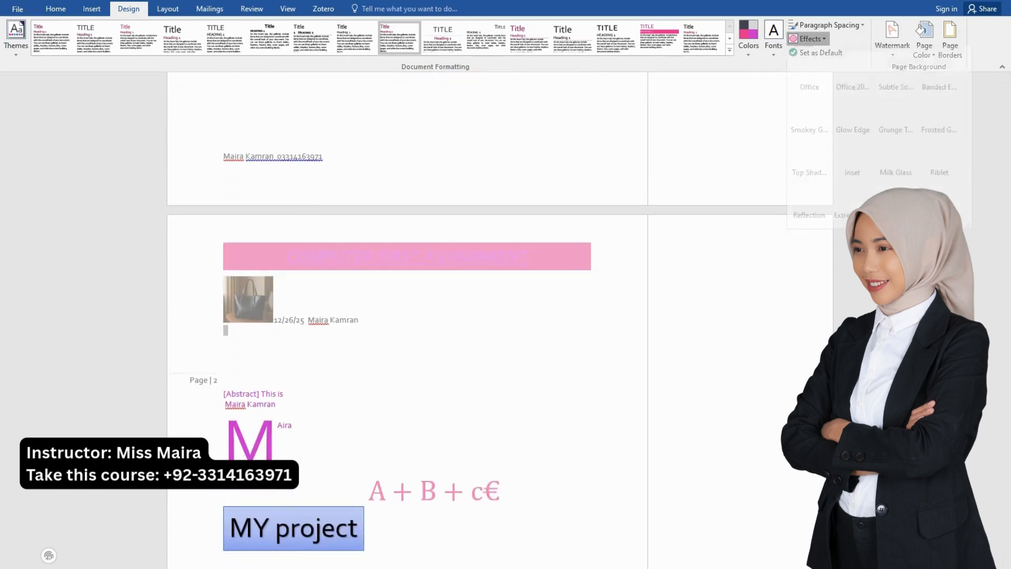
{"action": "left_click", "coordinate": [810, 121]}
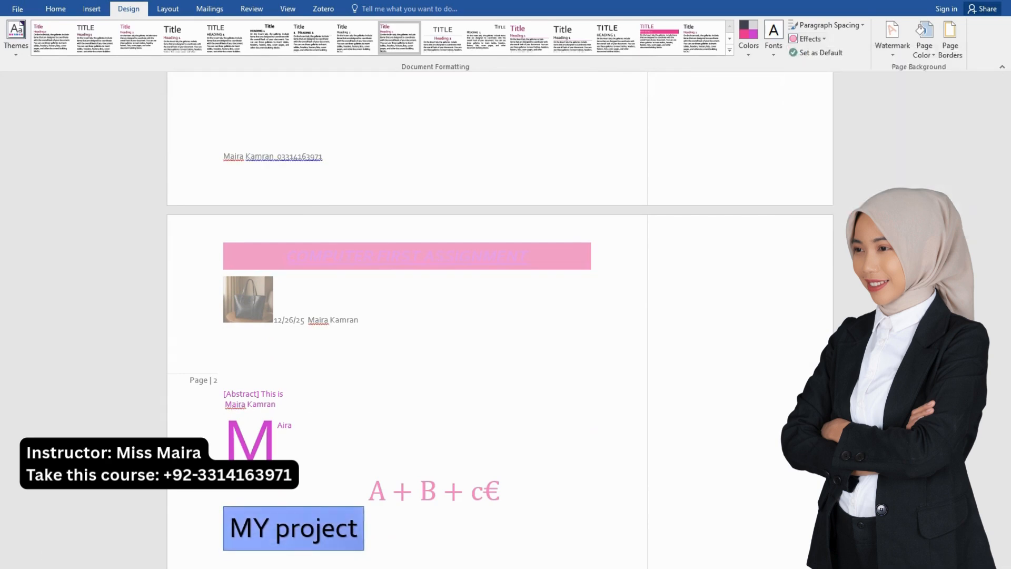
{"action": "left_click", "coordinate": [808, 38]}
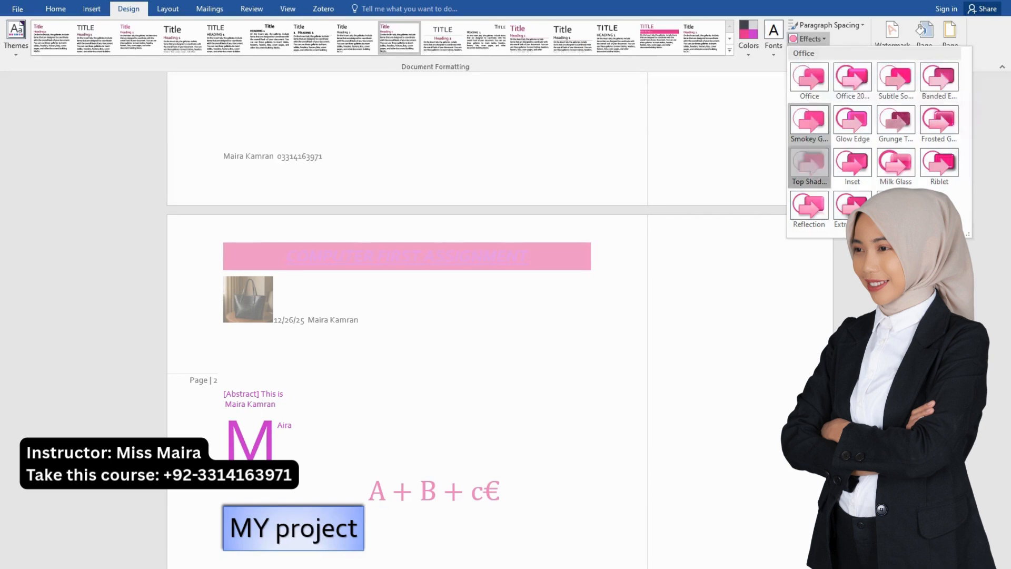
{"action": "left_click", "coordinate": [853, 167]}
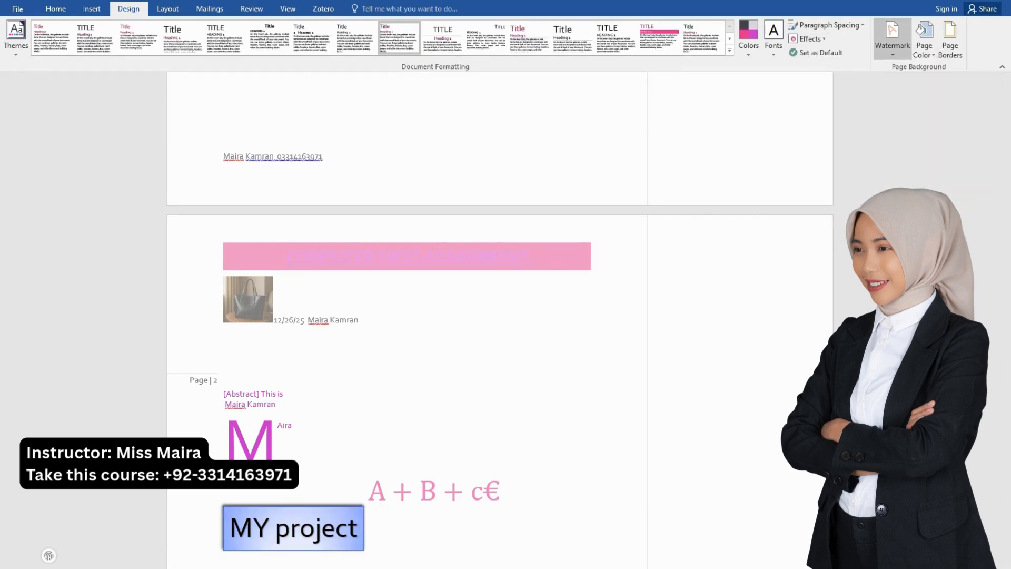
Apply the CONFIDENTIAL 1 watermark to the document, and replace it with the DO NOT COPY 1 watermark
{"action": "scroll", "coordinate": [501, 316], "scroll_direction": "down", "scroll_amount": 1}
{"action": "scroll", "coordinate": [500, 316], "scroll_direction": "down", "scroll_amount": 3}
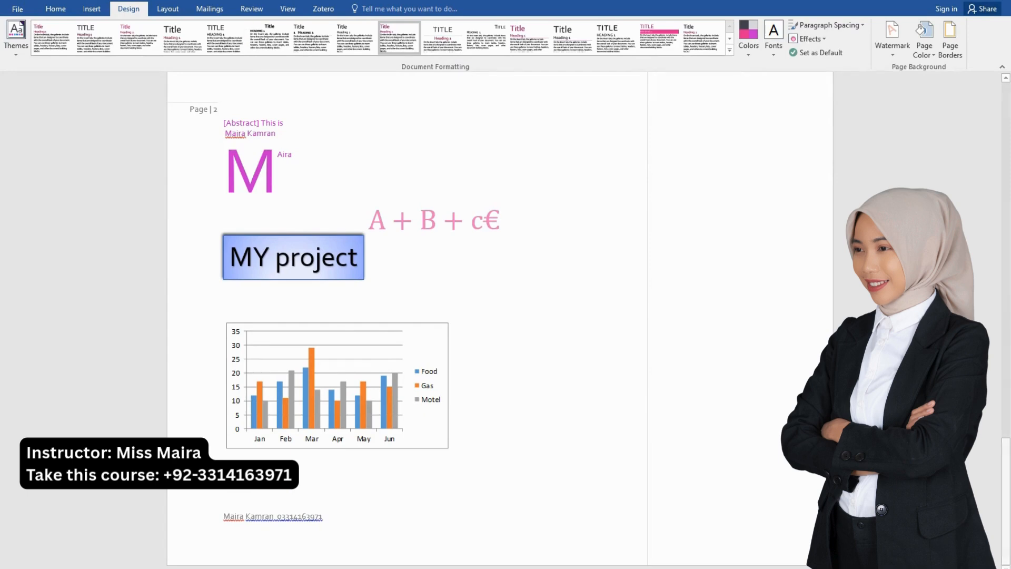
{"action": "left_click", "coordinate": [892, 37]}
{"action": "left_click", "coordinate": [792, 122]}
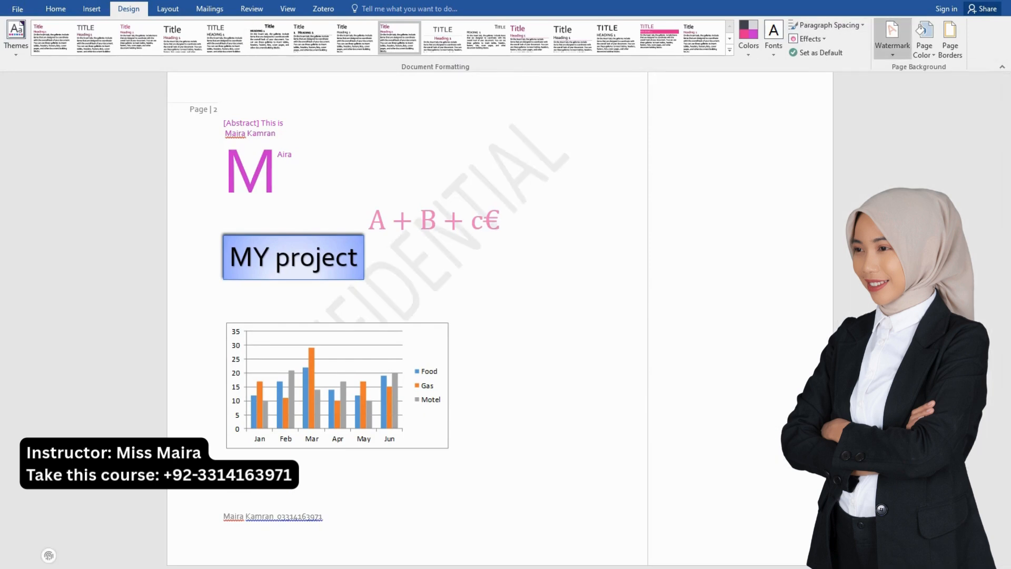
{"action": "left_click", "coordinate": [893, 38]}
{"action": "left_click", "coordinate": [951, 124]}
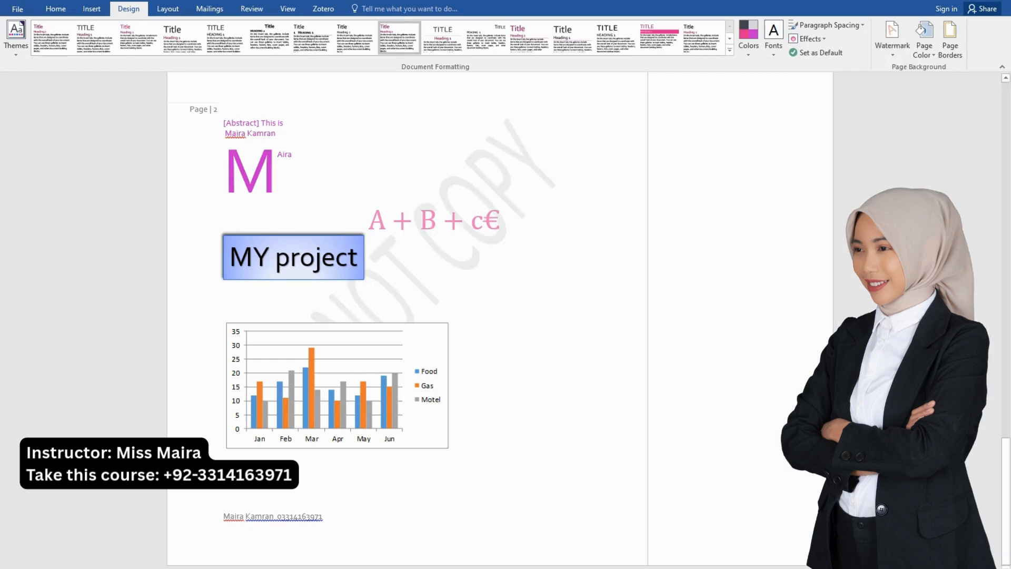
Replace the text watermark with a picture watermark of the domed capitol building, found through a Bing image search for "BUILIND\"
{"action": "left_click", "coordinate": [892, 38]}
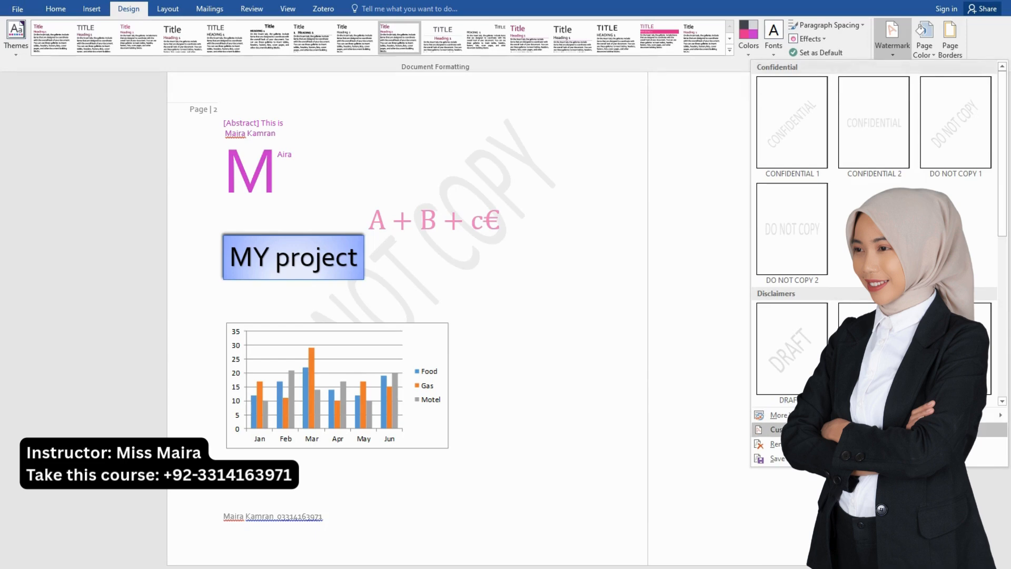
{"action": "left_click", "coordinate": [777, 429]}
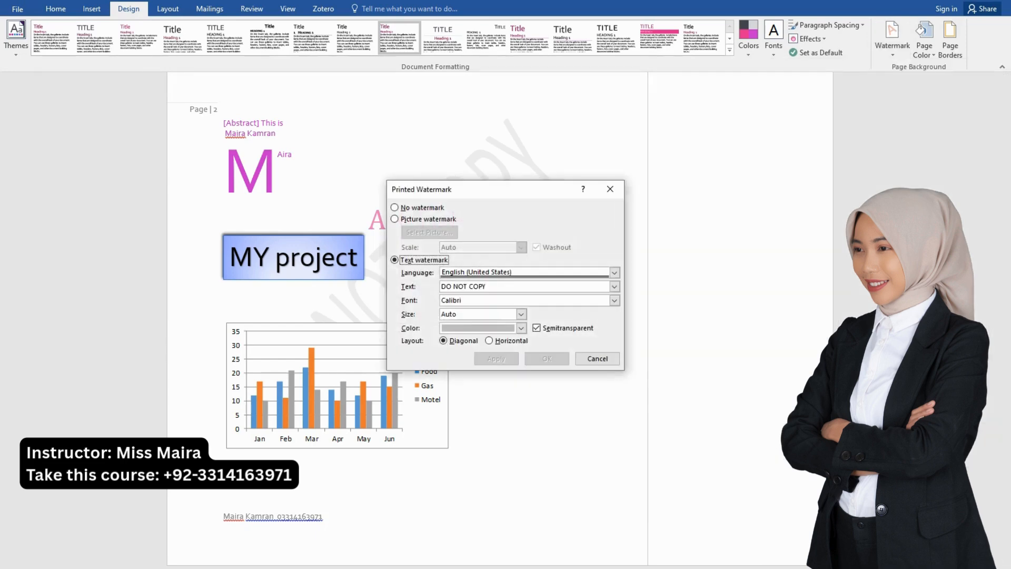
{"action": "left_click_drag", "start_coordinate": [453, 190], "coordinate": [510, 172]}
{"action": "left_click", "coordinate": [451, 200]}
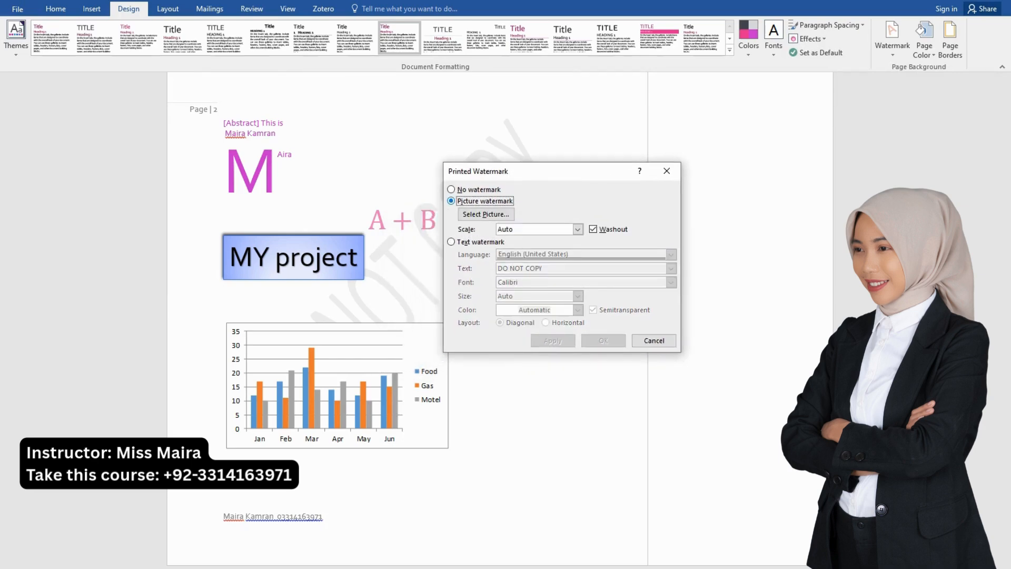
{"action": "left_click", "coordinate": [486, 214]}
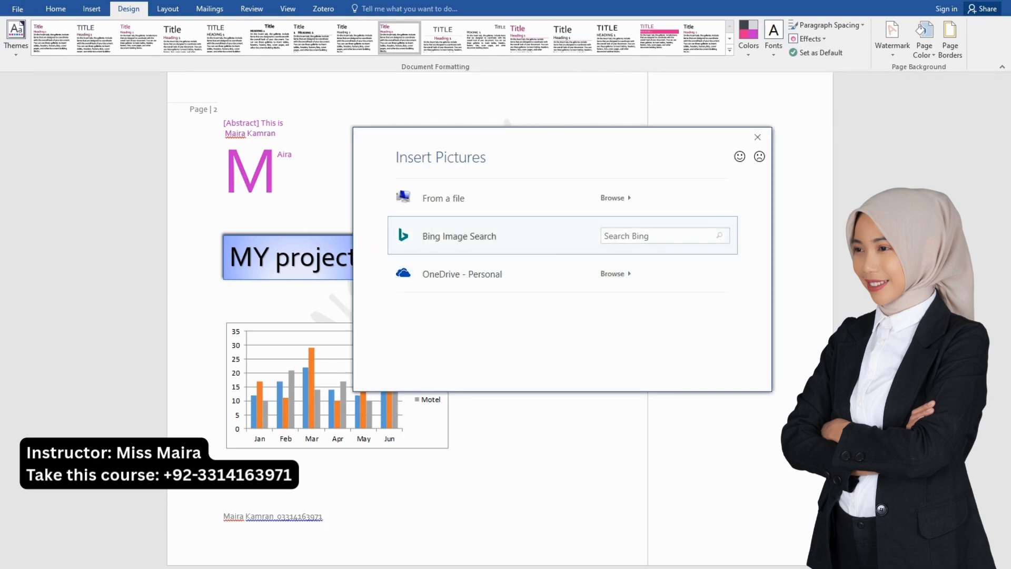
{"action": "type", "text": "BUILND\\"}
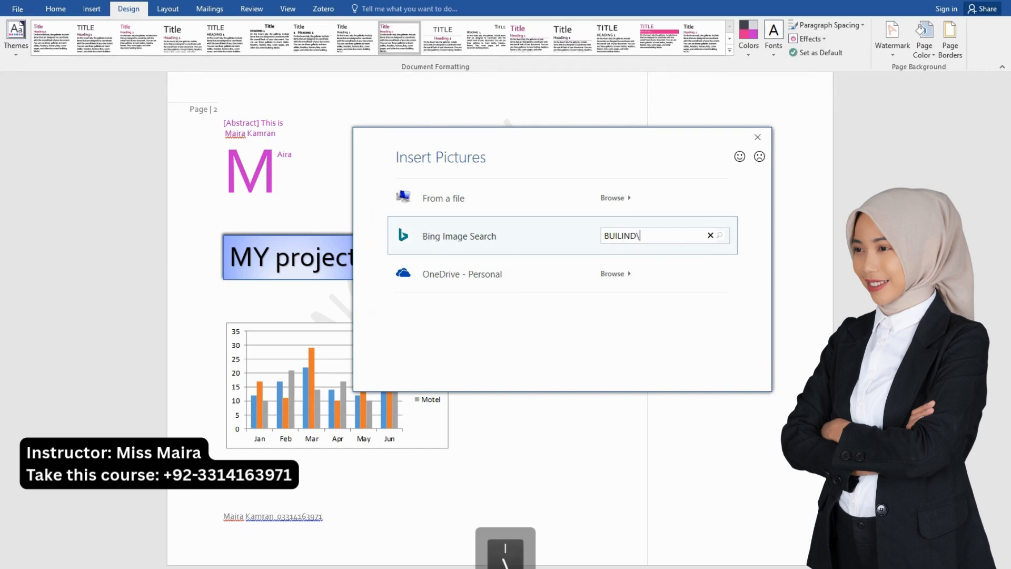
{"action": "key", "text": "Return"}
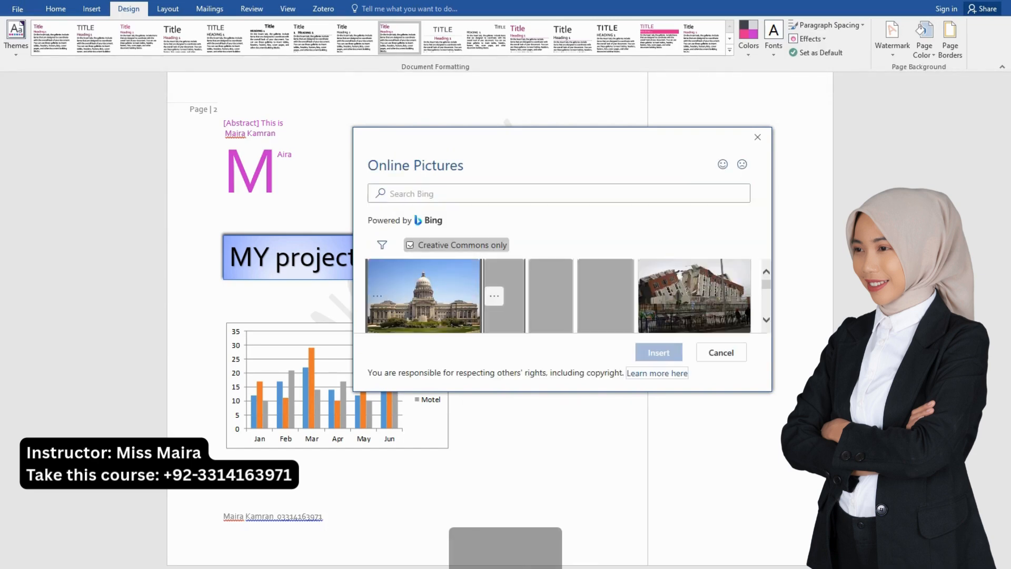
{"action": "left_click", "coordinate": [659, 352]}
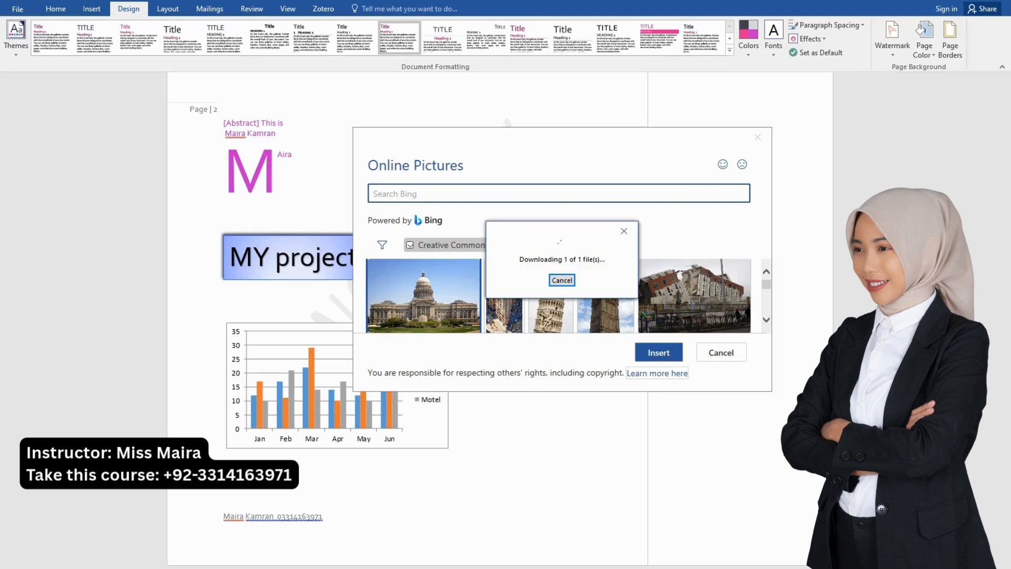
{"action": "left_click", "coordinate": [603, 340]}
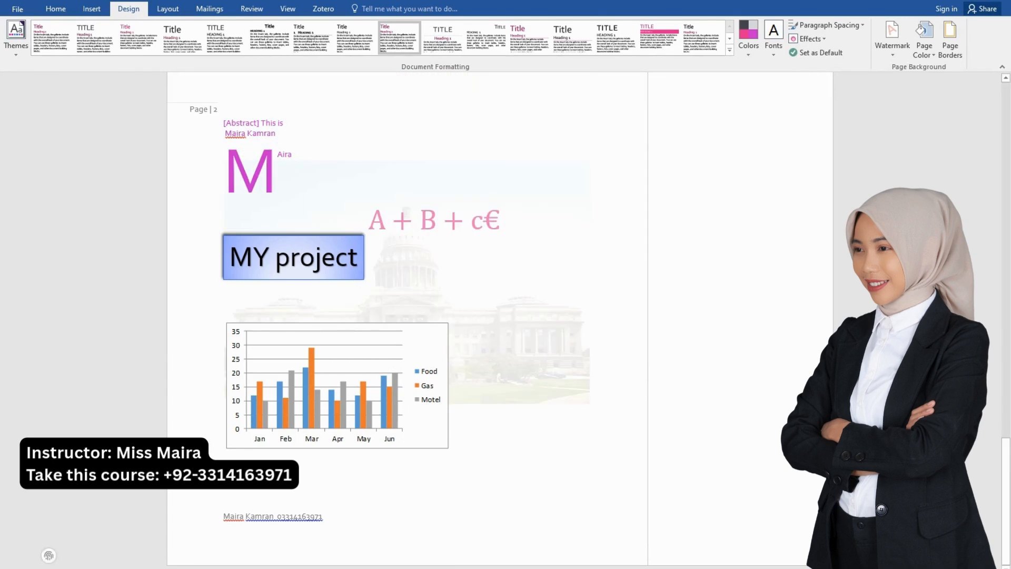
Change the watermark picture to "WhatsApp Image 2025-12-21 at 3.51.32 PM.jpeg" from the Downloads folder, and remove the watermark
{"action": "left_click", "coordinate": [892, 37]}
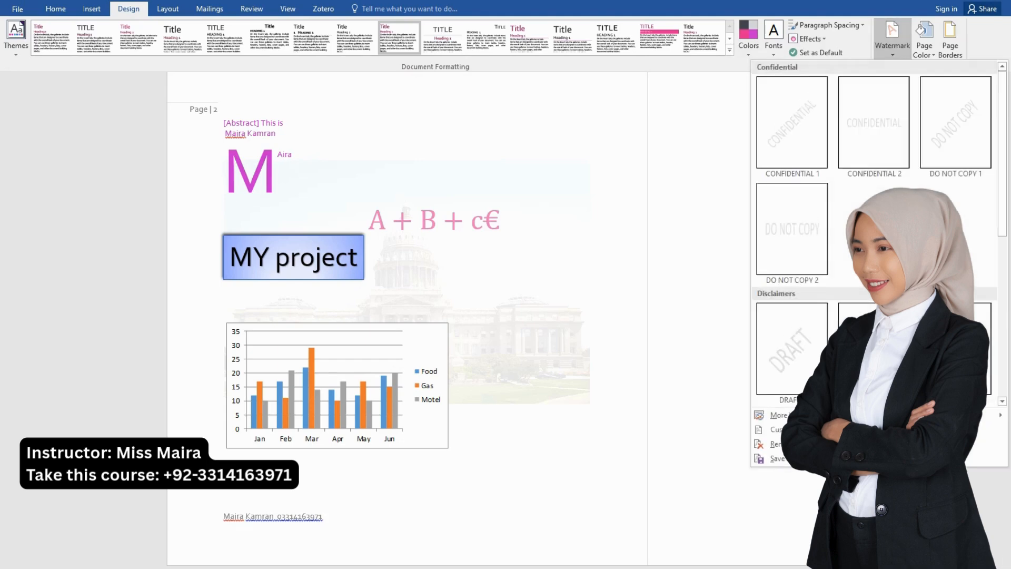
{"action": "left_click", "coordinate": [776, 429]}
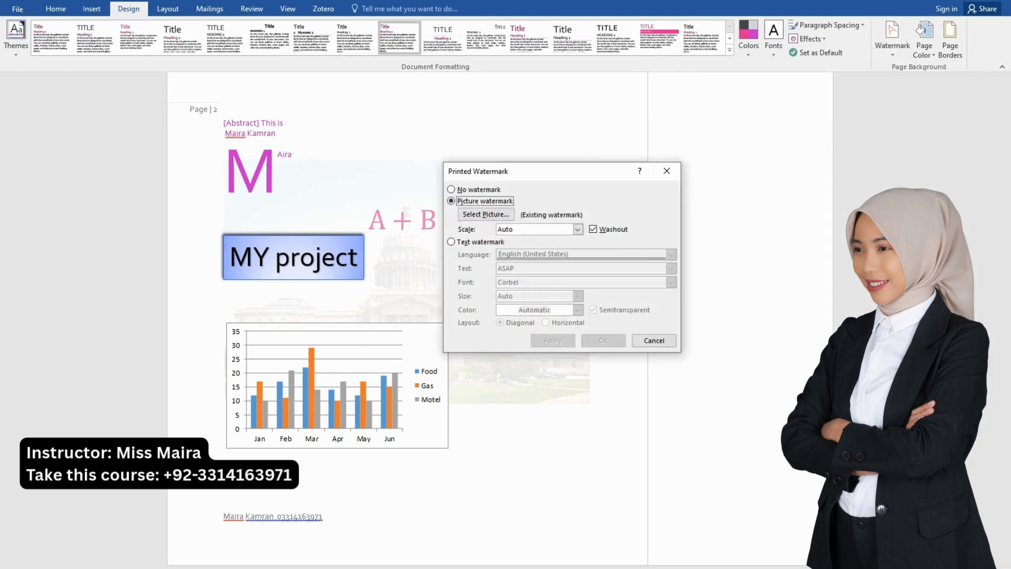
{"action": "left_click", "coordinate": [486, 214]}
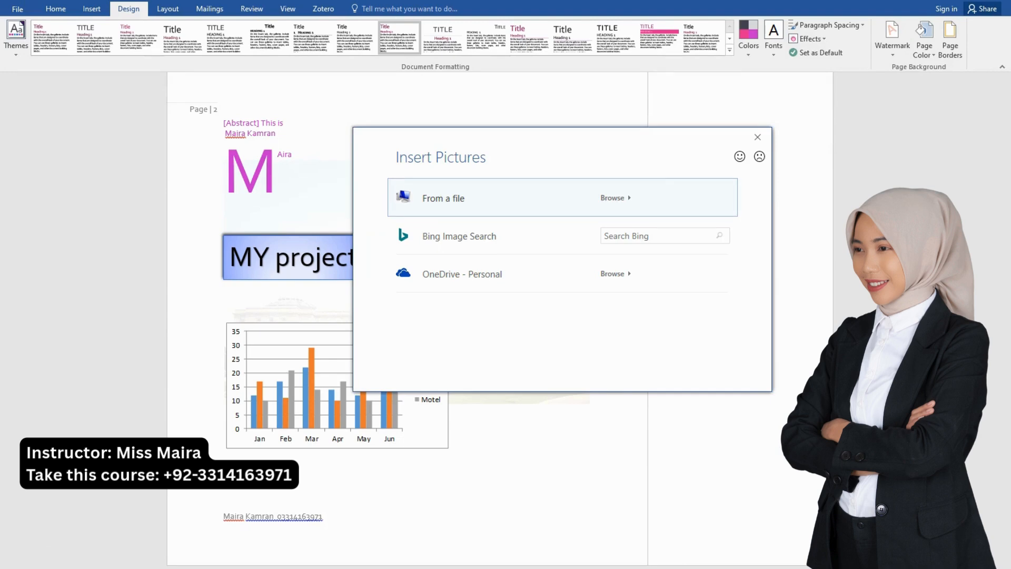
{"action": "left_click", "coordinate": [615, 198]}
{"action": "scroll", "coordinate": [832, 337], "scroll_direction": "down", "scroll_amount": 3}
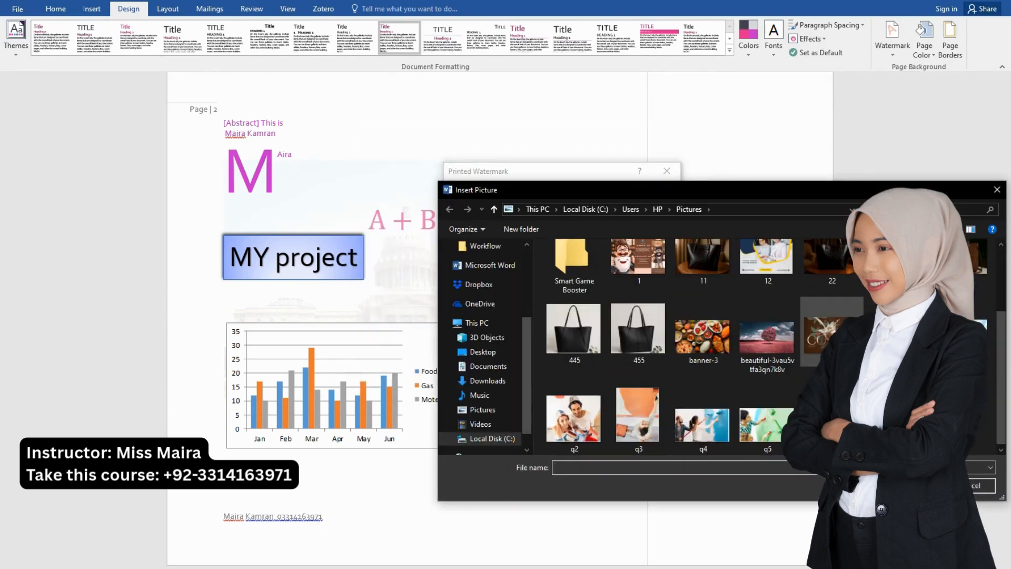
{"action": "scroll", "coordinate": [832, 329], "scroll_direction": "up", "scroll_amount": 3}
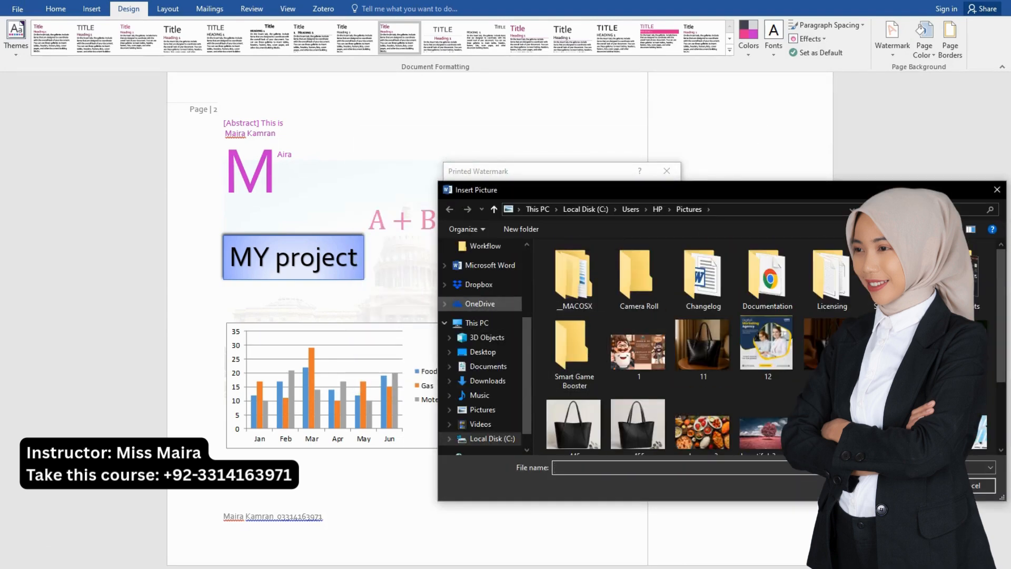
{"action": "left_click", "coordinate": [488, 381]}
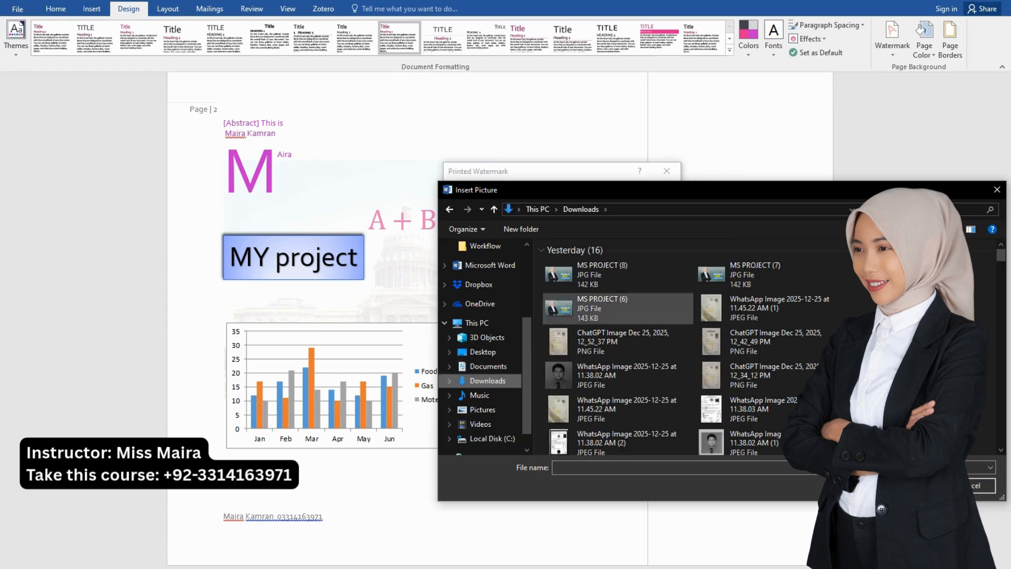
{"action": "scroll", "coordinate": [769, 316], "scroll_direction": "down", "scroll_amount": 3}
{"action": "scroll", "coordinate": [764, 361], "scroll_direction": "down", "scroll_amount": 1}
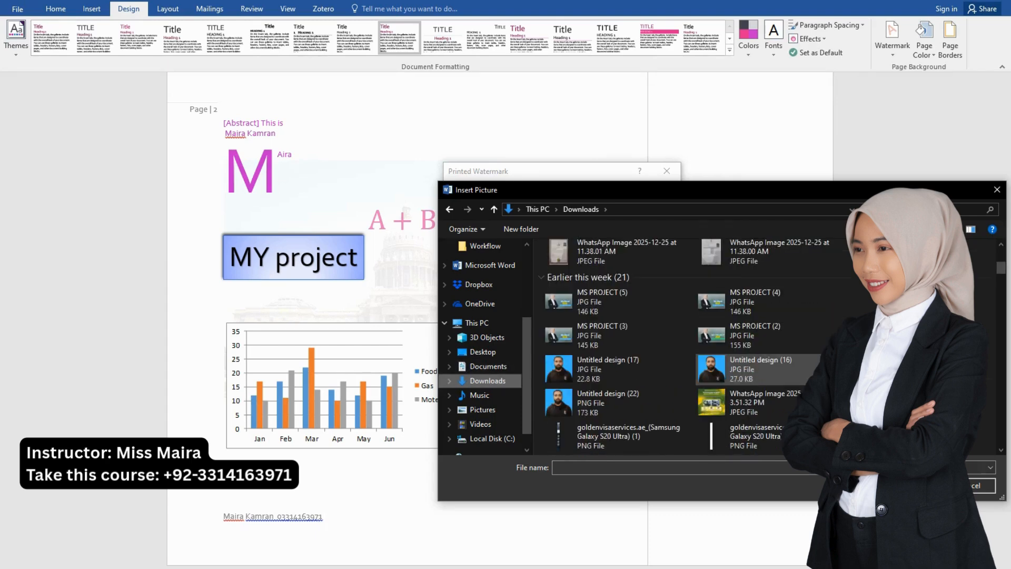
{"action": "left_click", "coordinate": [758, 403]}
{"action": "left_click", "coordinate": [913, 486]}
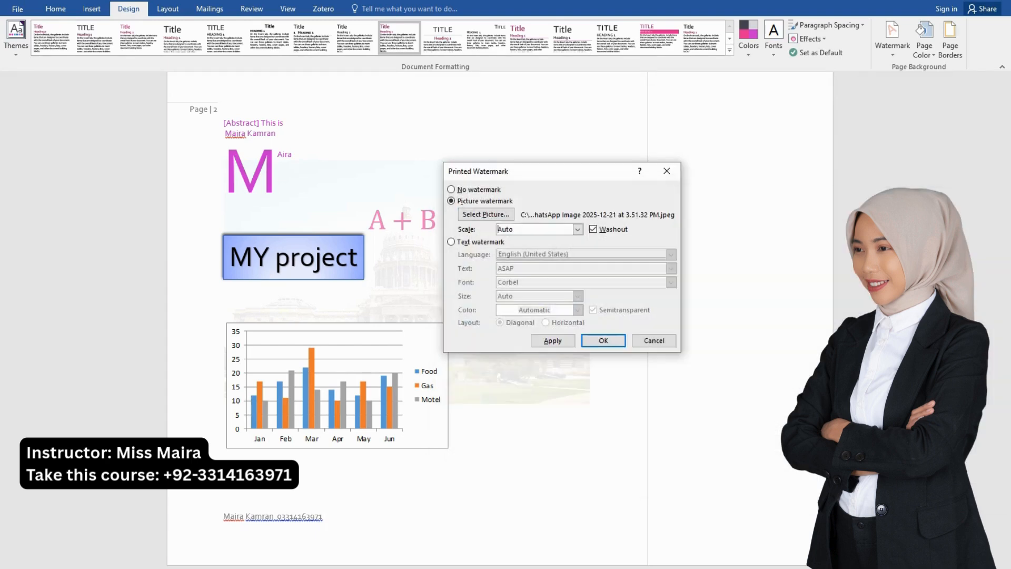
{"action": "key", "text": "Return"}
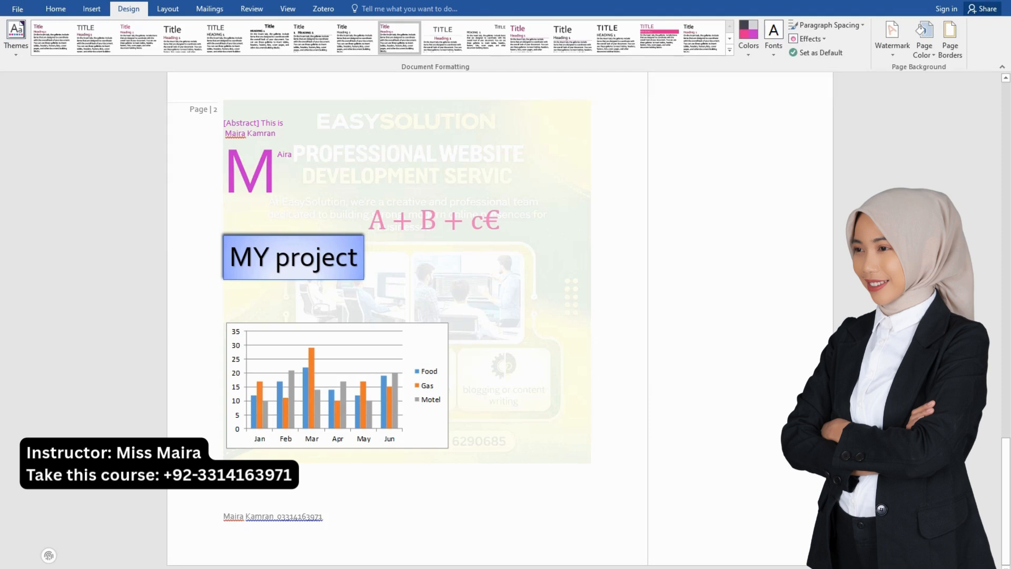
{"action": "left_click", "coordinate": [893, 34]}
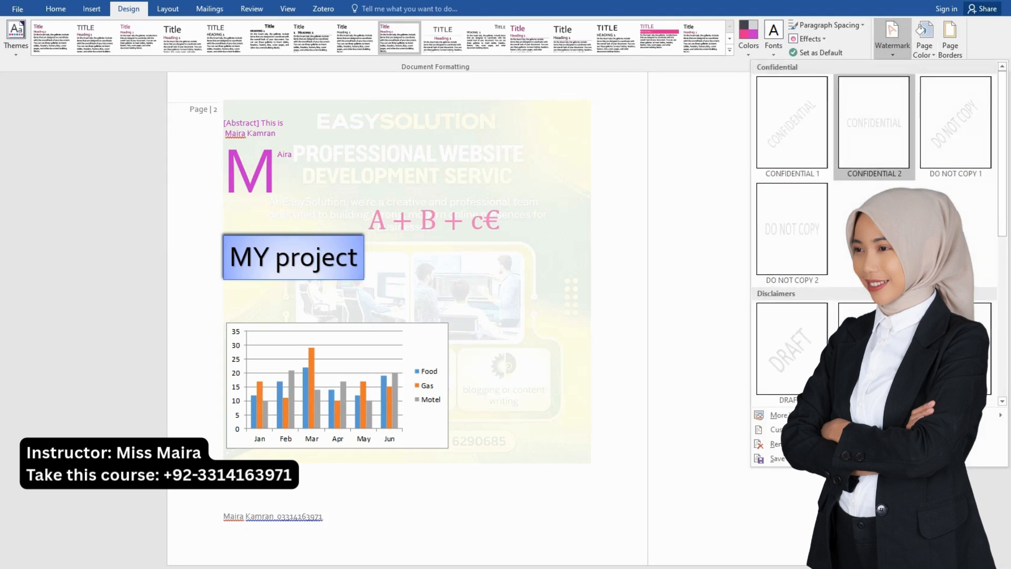
{"action": "left_click", "coordinate": [774, 444]}
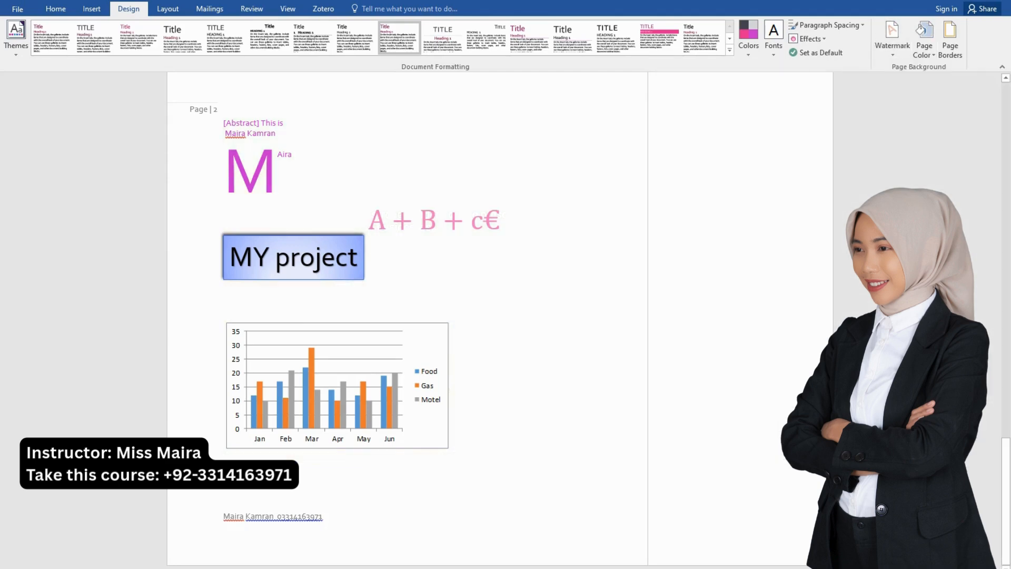
Add a custom diagonal, semitransparent text watermark containing the instructor's full name, and remove it again
{"action": "left_click", "coordinate": [892, 34]}
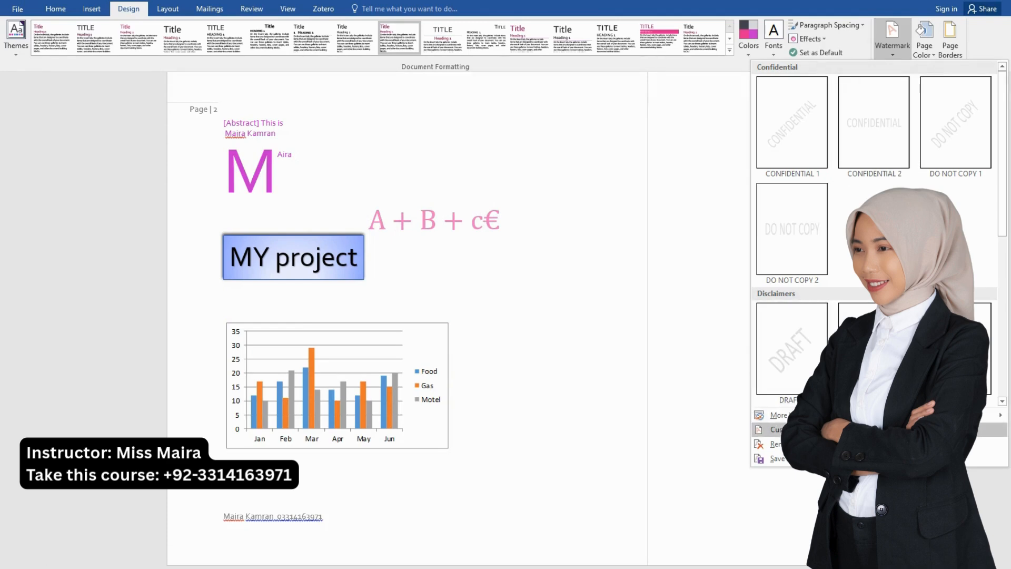
{"action": "left_click", "coordinate": [777, 429]}
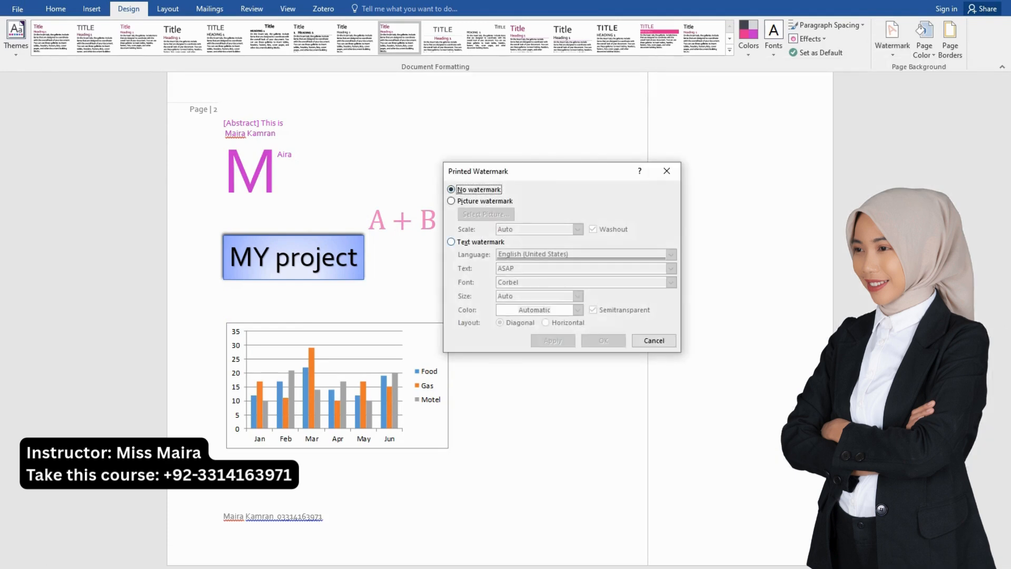
{"action": "left_click", "coordinate": [451, 241]}
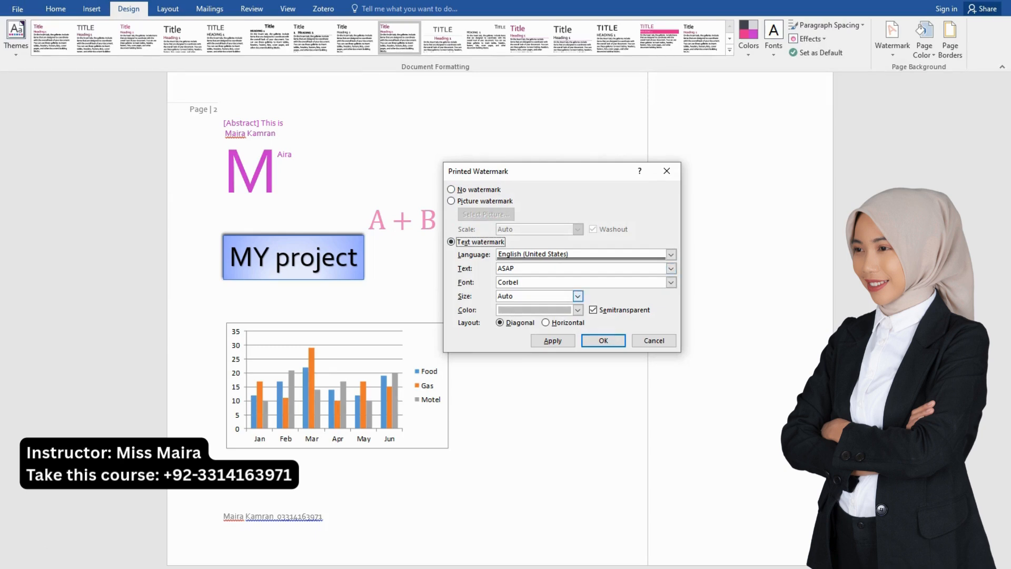
{"action": "left_click_drag", "start_coordinate": [516, 269], "coordinate": [494, 269]}
{"action": "type", "text": "MAIRA KAMRAN"}
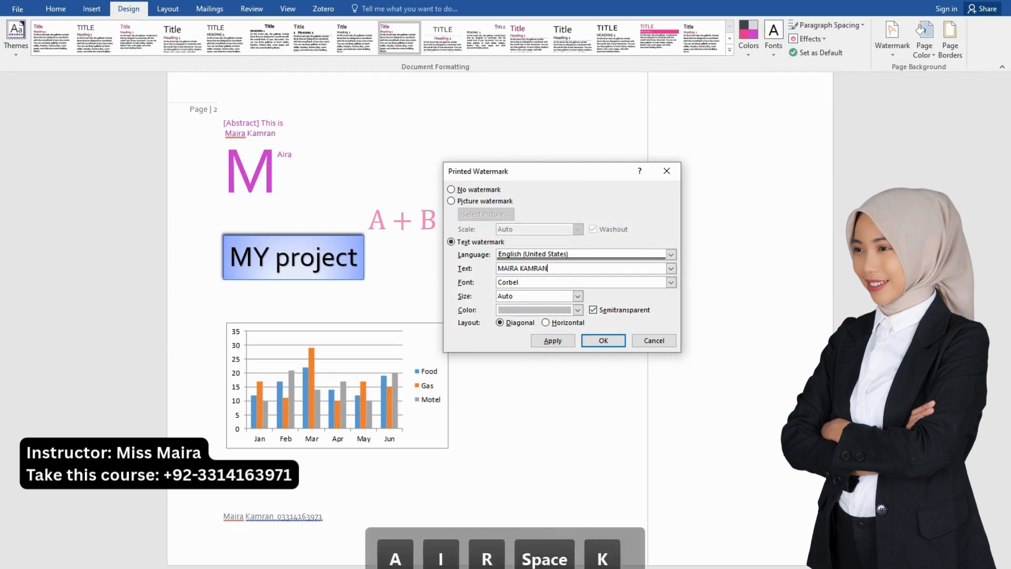
{"action": "left_click", "coordinate": [604, 340]}
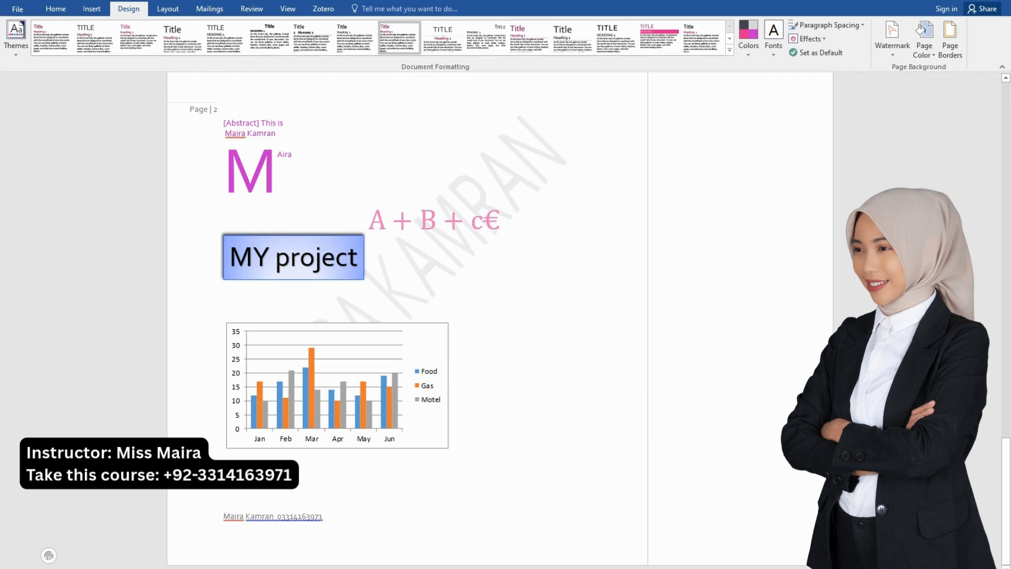
{"action": "left_click", "coordinate": [892, 36]}
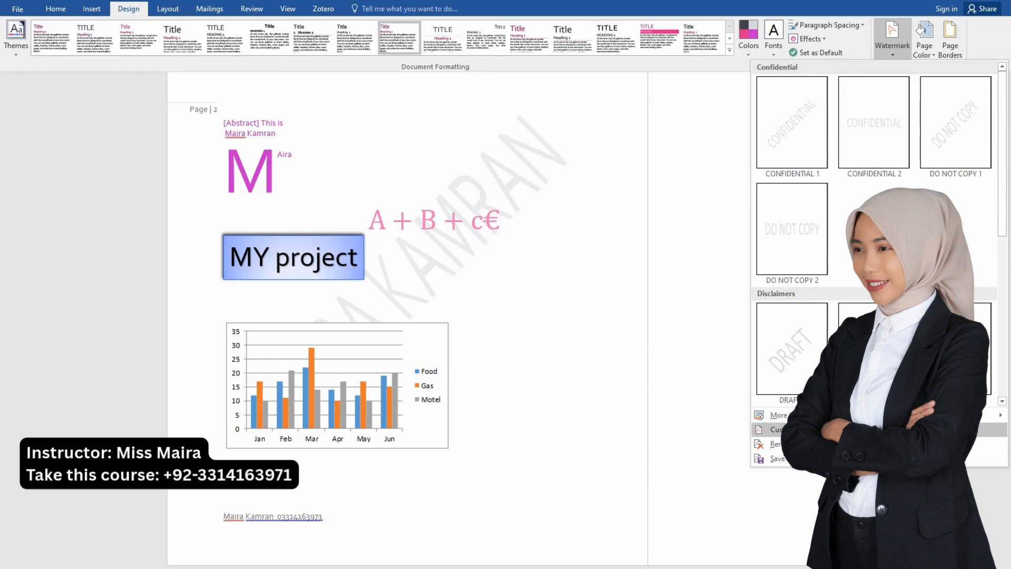
{"action": "left_click", "coordinate": [817, 444]}
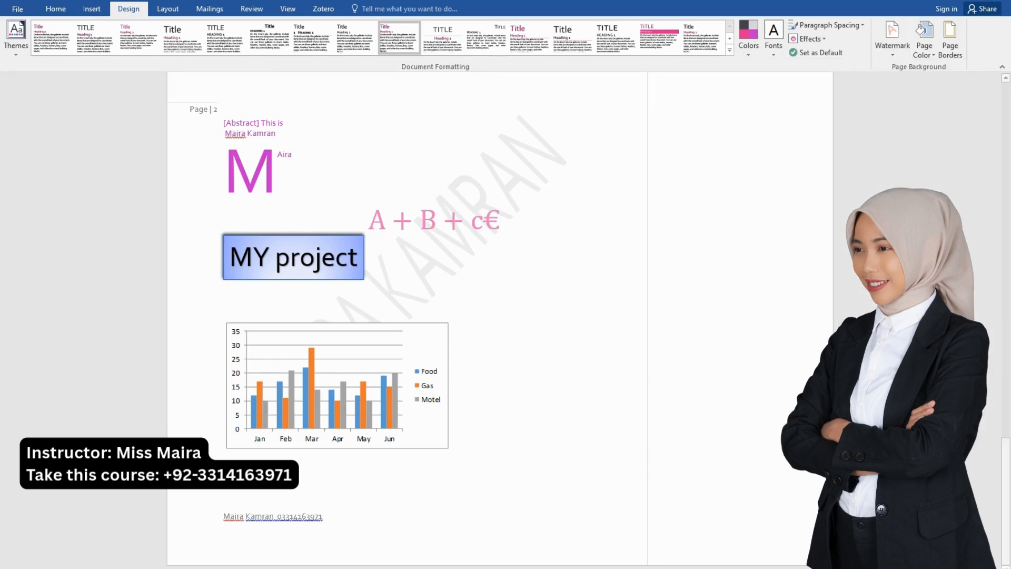
Set the page color to a light blue theme color, add a thick box page border to the whole document, and check the pages
{"action": "left_click", "coordinate": [924, 37]}
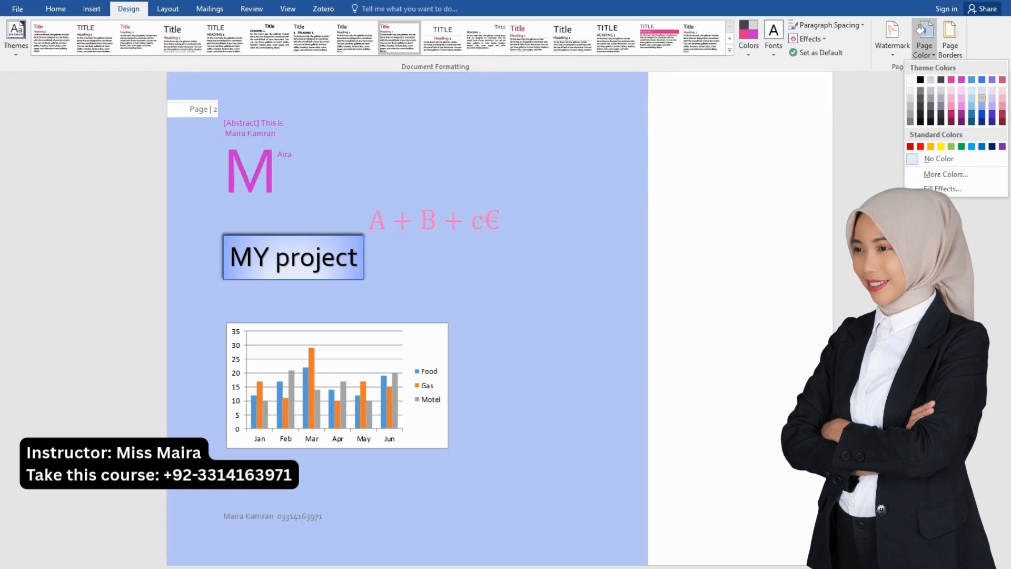
{"action": "left_click", "coordinate": [982, 98]}
{"action": "left_click", "coordinate": [950, 39]}
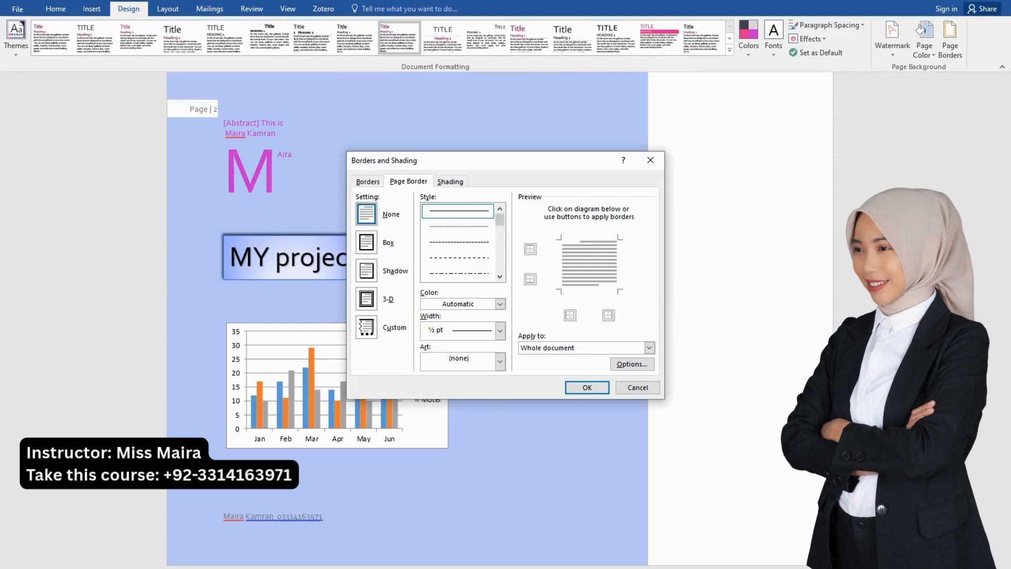
{"action": "left_click", "coordinate": [458, 242]}
{"action": "left_click", "coordinate": [458, 273]}
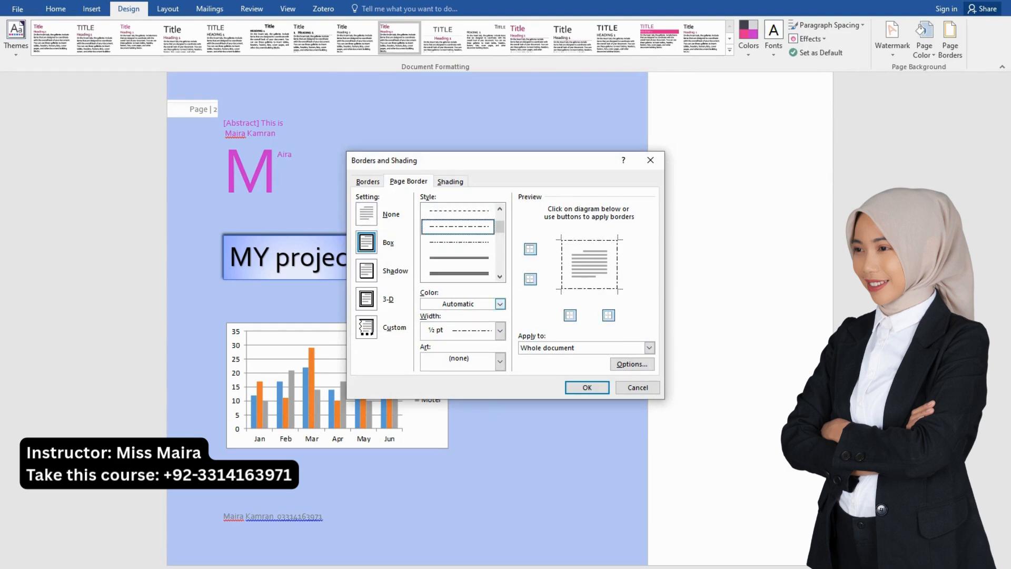
{"action": "left_click", "coordinate": [459, 273]}
{"action": "left_click", "coordinate": [587, 388]}
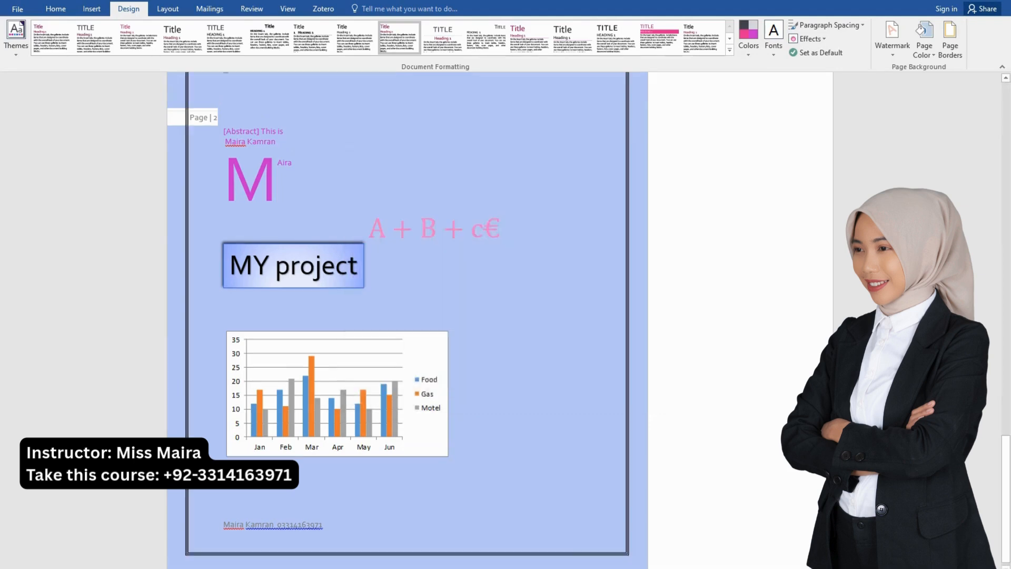
{"action": "scroll", "coordinate": [406, 316], "scroll_direction": "up", "scroll_amount": 8}
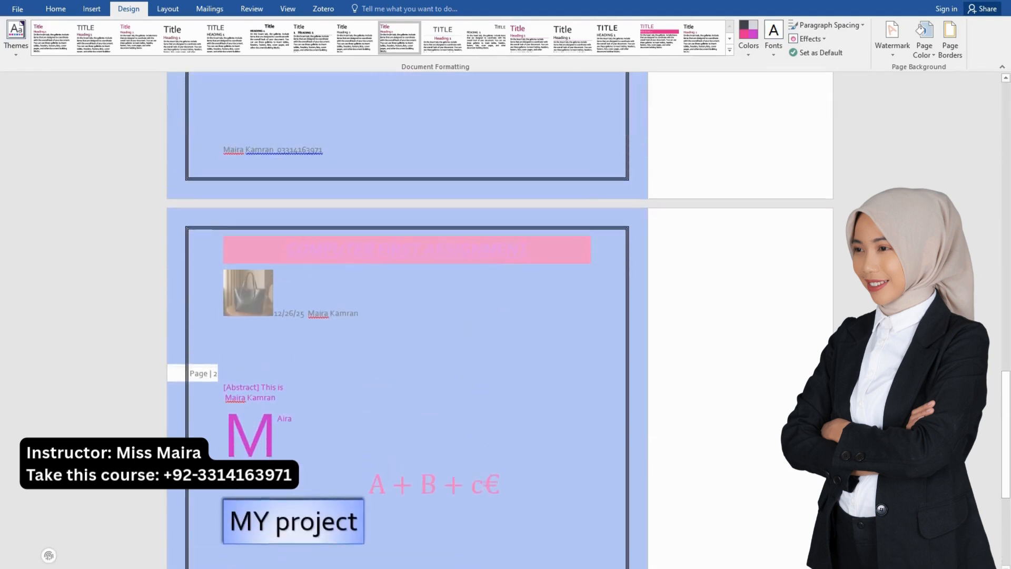
{"action": "scroll", "coordinate": [405, 316], "scroll_direction": "down", "scroll_amount": 6}
{"action": "scroll", "coordinate": [405, 316], "scroll_direction": "up", "scroll_amount": 14}
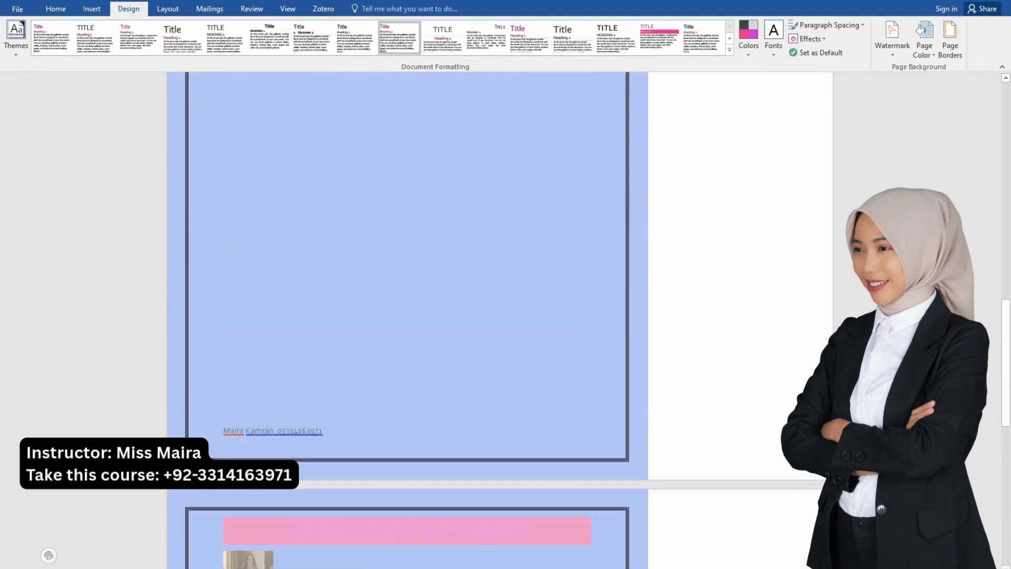
{"action": "scroll", "coordinate": [405, 316], "scroll_direction": "down", "scroll_amount": 15}
{"action": "scroll", "coordinate": [406, 316], "scroll_direction": "up", "scroll_amount": 4}
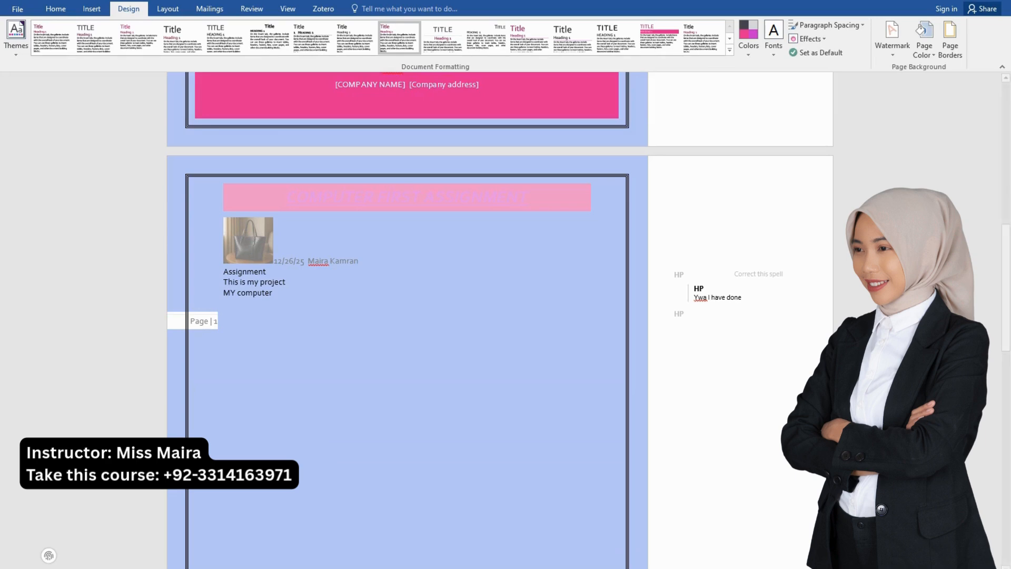
{"action": "mouse_move", "coordinate": [222, 568]}
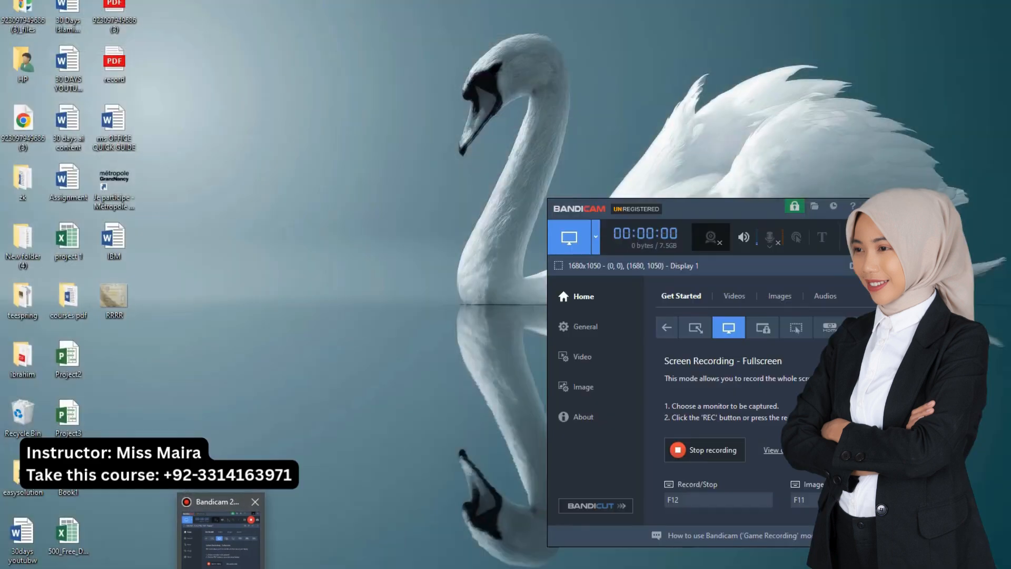
{"action": "left_click", "coordinate": [221, 532]}
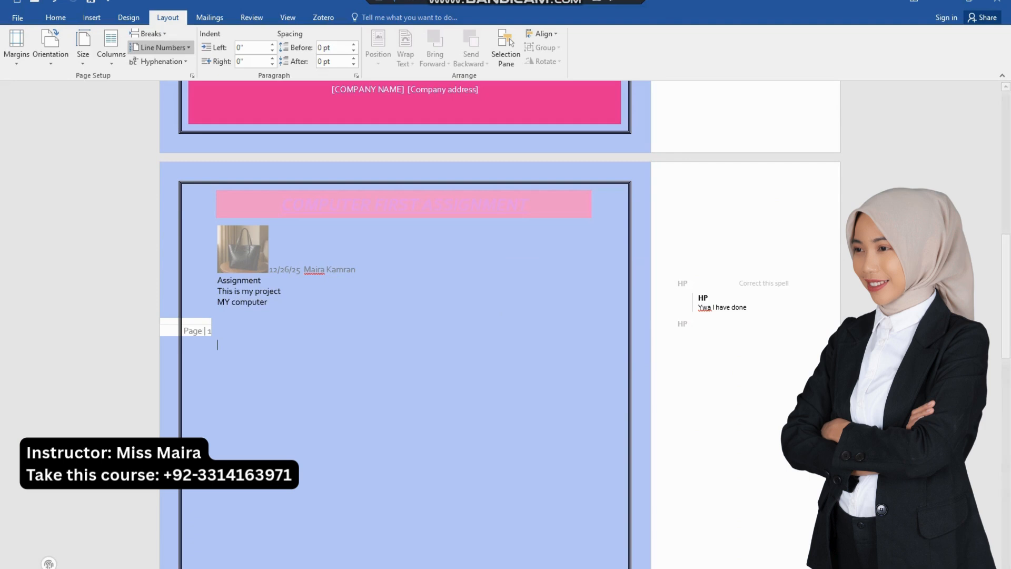
Try the Narrow, Moderate and Wide margin presets on the document, and return the margins to Normal
{"action": "left_click", "coordinate": [16, 47]}
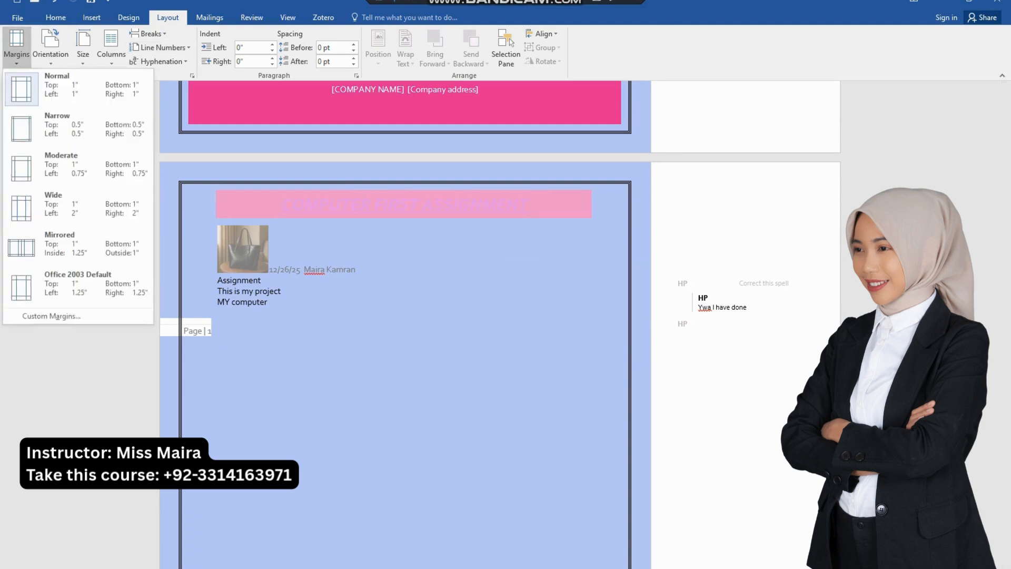
{"action": "left_click", "coordinate": [74, 128]}
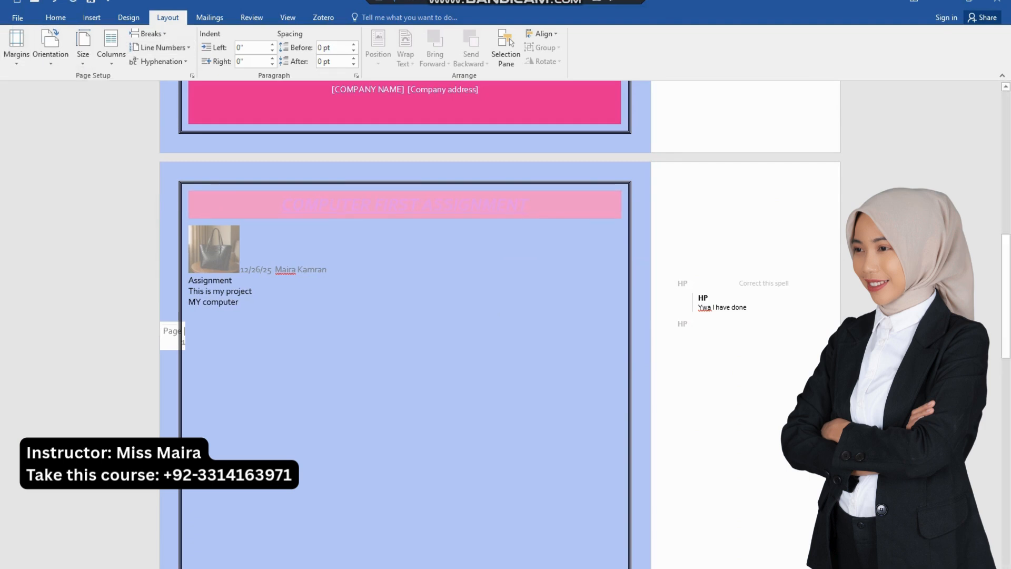
{"action": "left_click", "coordinate": [16, 47]}
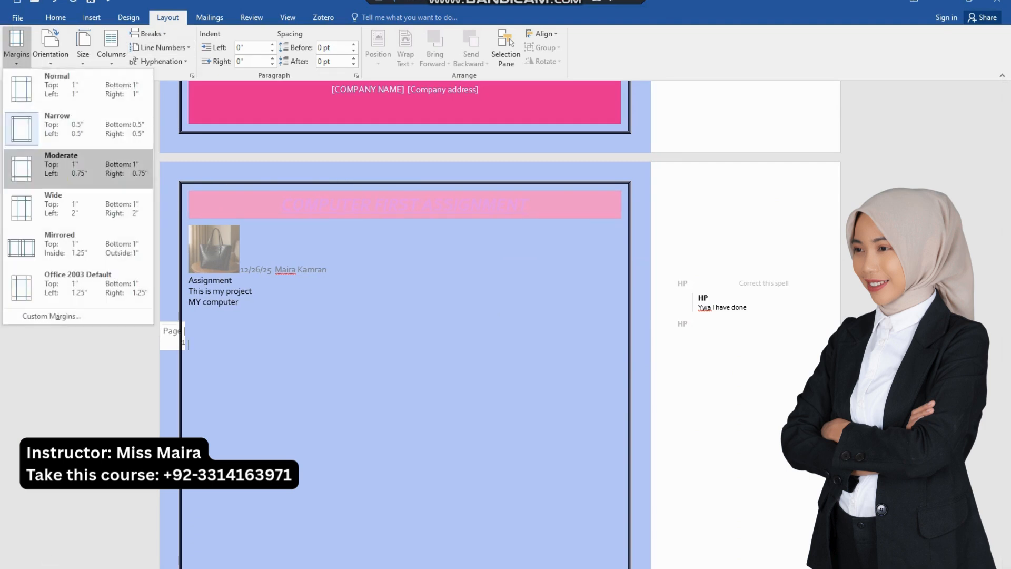
{"action": "left_click", "coordinate": [74, 169]}
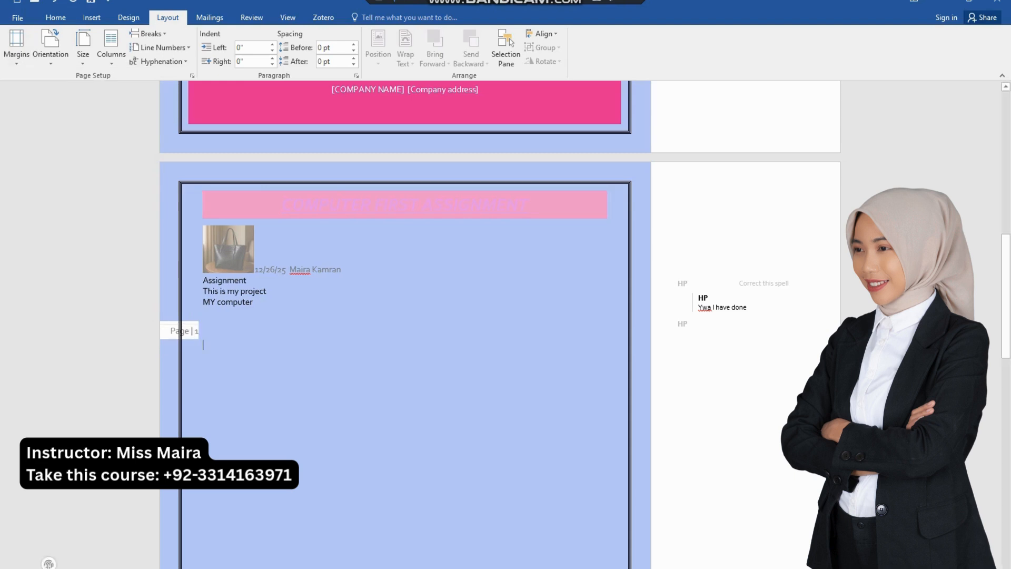
{"action": "left_click", "coordinate": [16, 46]}
{"action": "left_click", "coordinate": [74, 210]}
{"action": "left_click", "coordinate": [17, 47]}
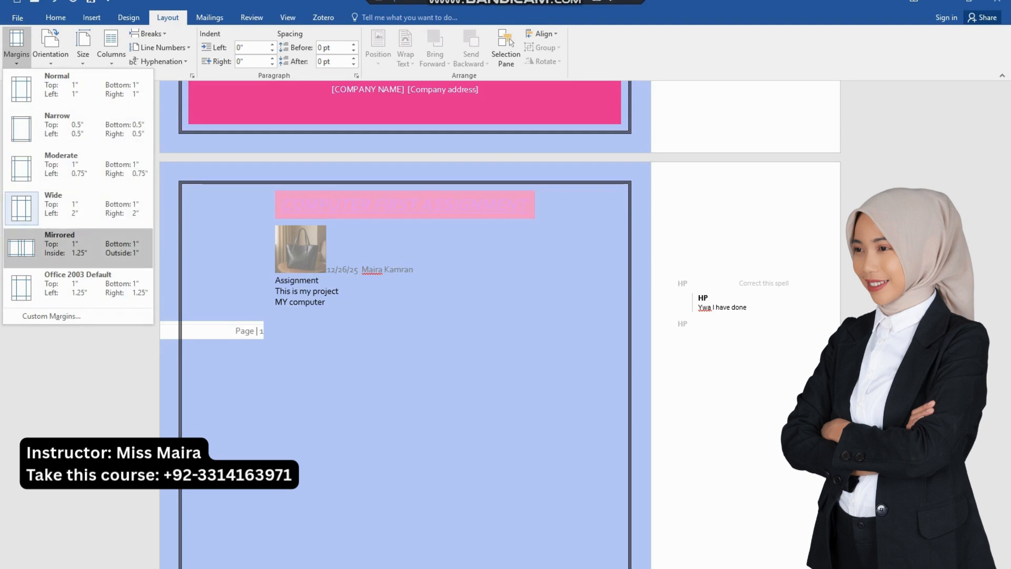
{"action": "left_click", "coordinate": [73, 89]}
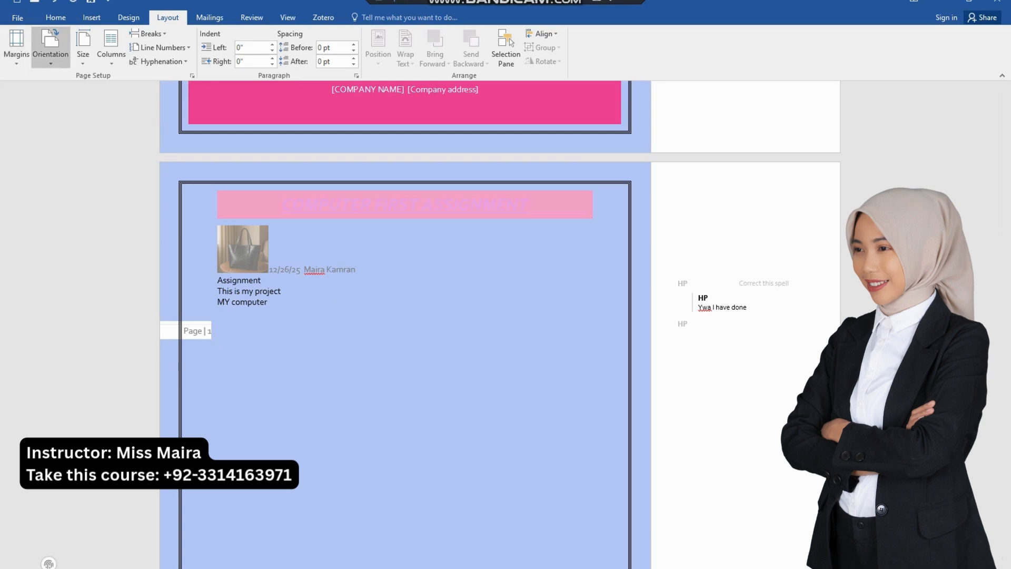
Change the page orientation of the whole document to Landscape and check the pages
{"action": "left_click", "coordinate": [50, 48]}
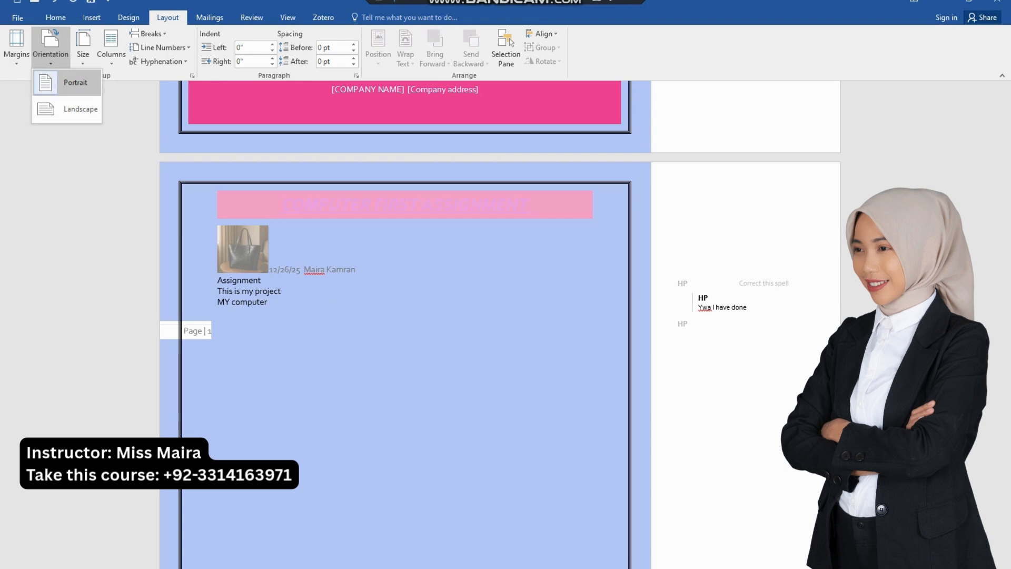
{"action": "scroll", "coordinate": [406, 316], "scroll_direction": "down", "scroll_amount": 10}
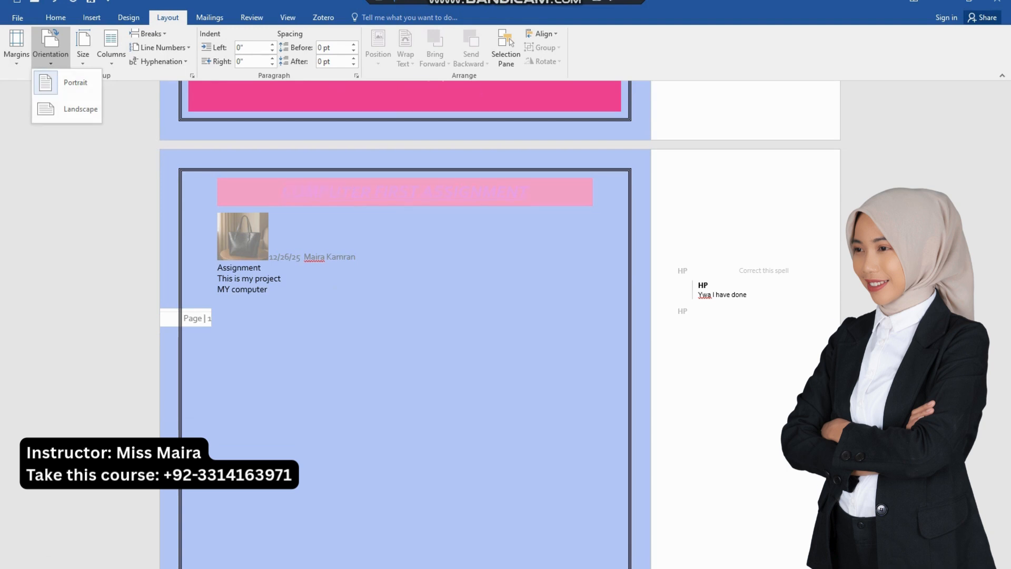
{"action": "scroll", "coordinate": [406, 316], "scroll_direction": "down", "scroll_amount": 3}
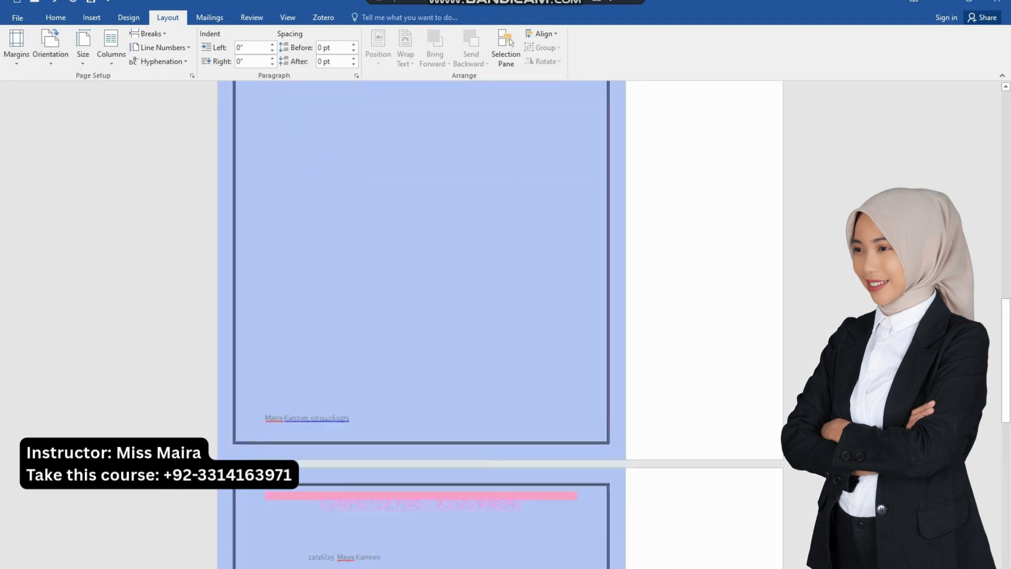
{"action": "scroll", "coordinate": [500, 316], "scroll_direction": "up", "scroll_amount": 1}
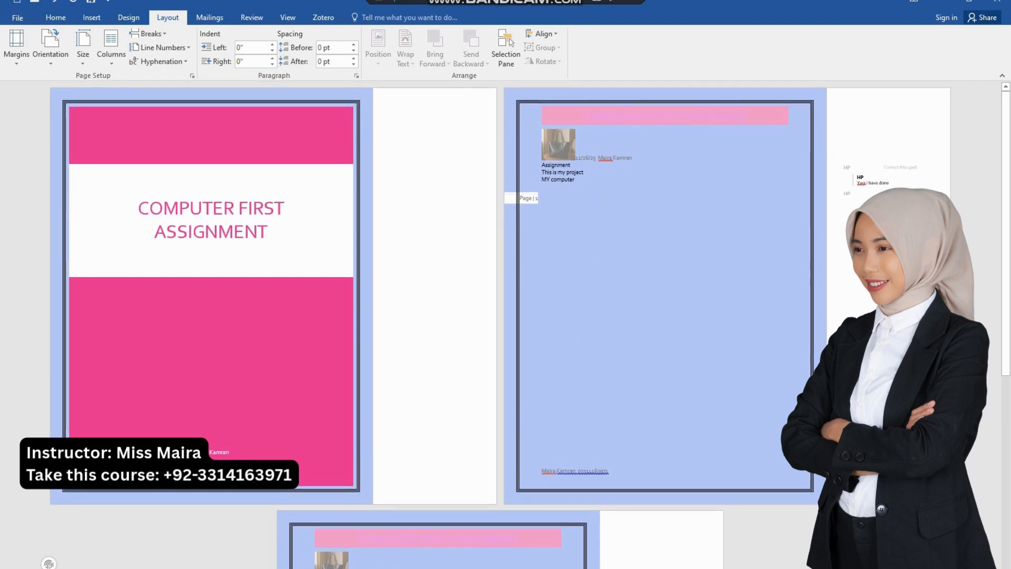
{"action": "scroll", "coordinate": [406, 316], "scroll_direction": "down", "scroll_amount": 5}
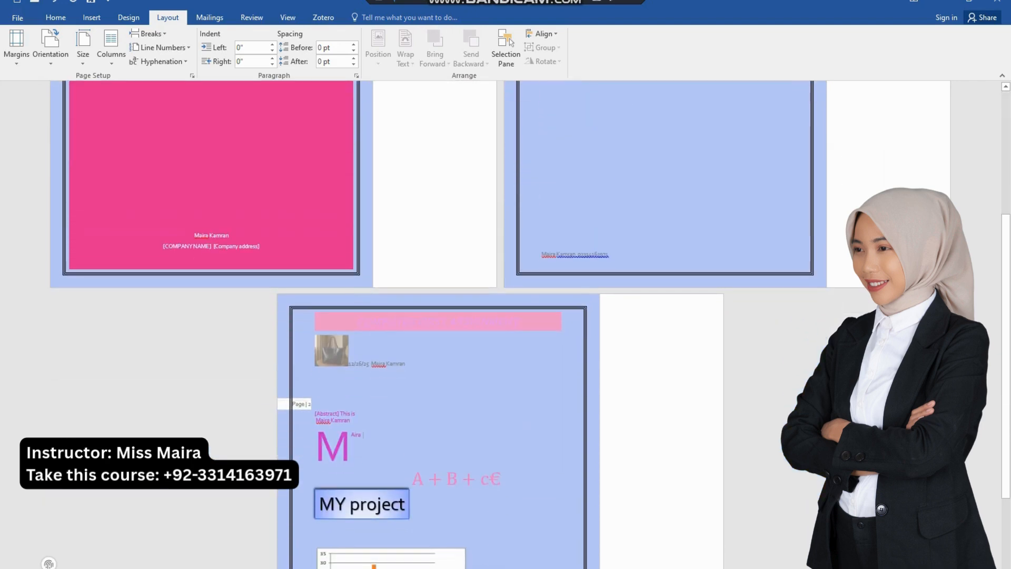
{"action": "left_click", "coordinate": [50, 50]}
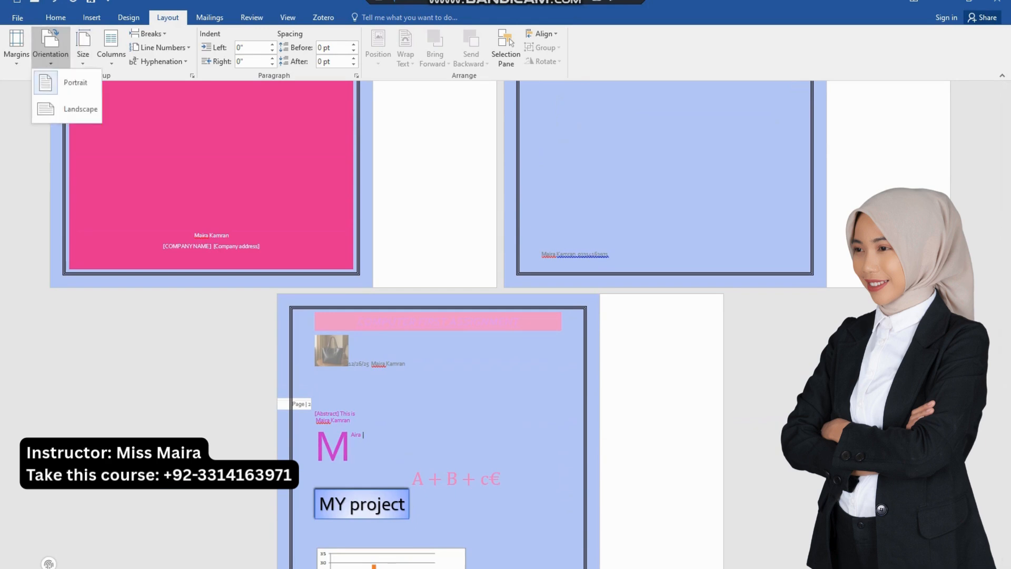
{"action": "left_click", "coordinate": [76, 109]}
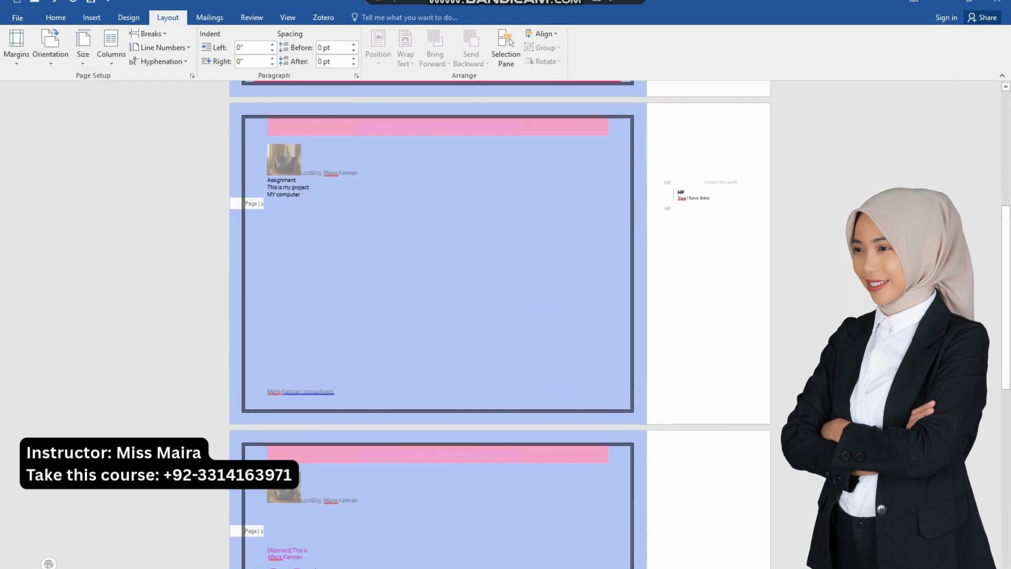
{"action": "scroll", "coordinate": [437, 316], "scroll_direction": "up", "scroll_amount": 5}
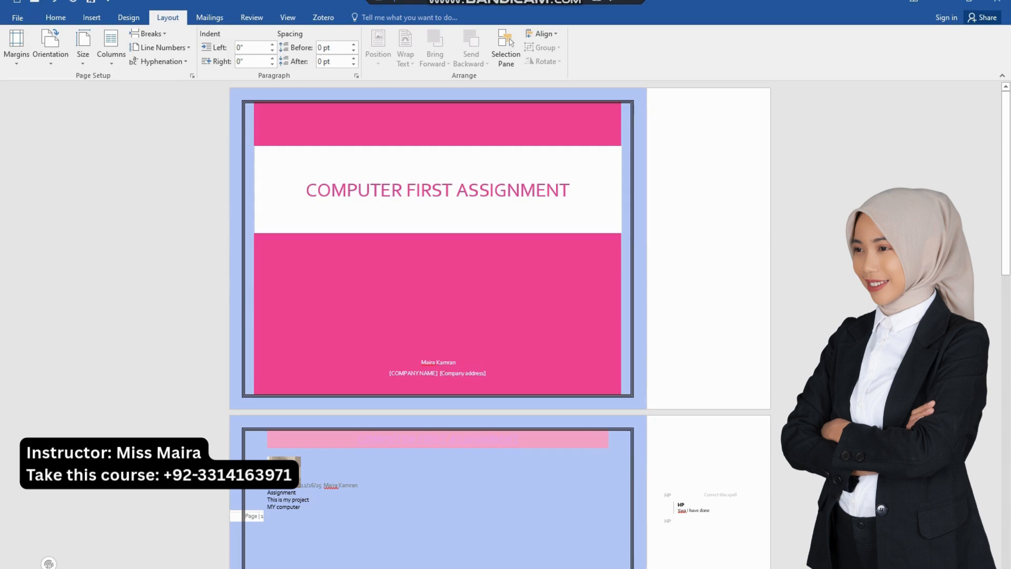
Switch the orientation to Portrait, apply Landscape once more, and return the pages to Portrait
{"action": "left_click", "coordinate": [50, 47]}
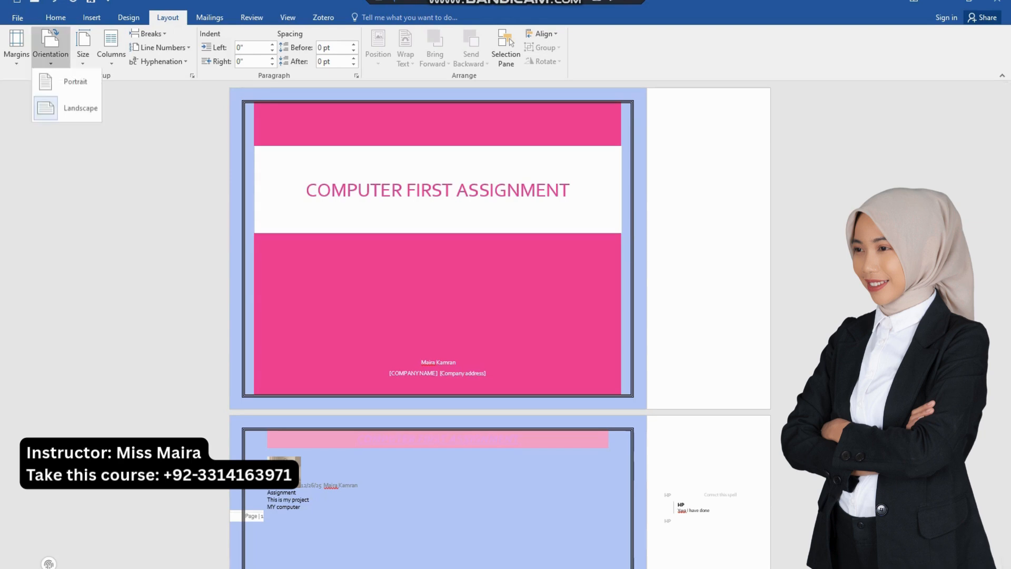
{"action": "left_click", "coordinate": [64, 79]}
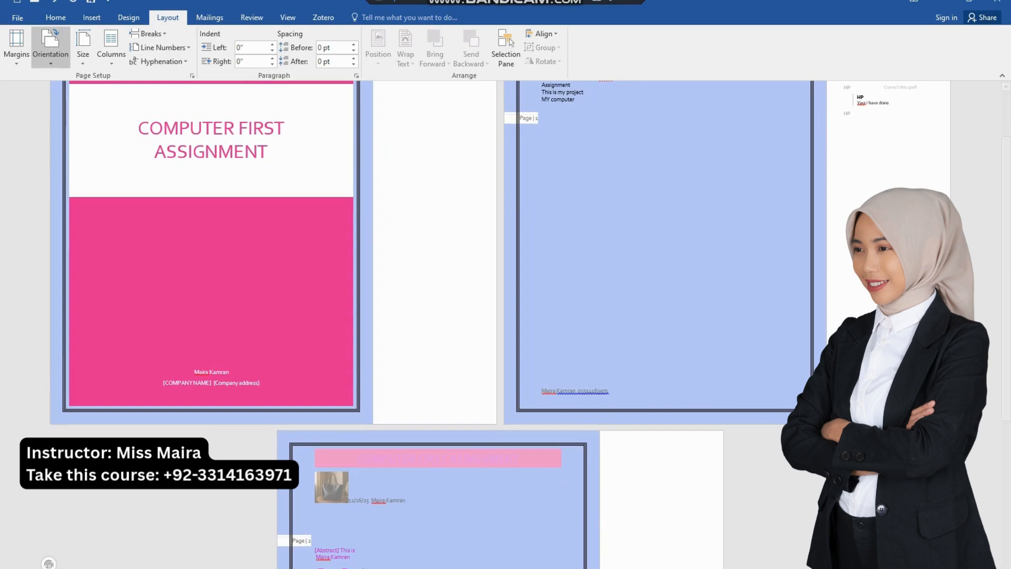
{"action": "left_click", "coordinate": [51, 48]}
{"action": "left_click", "coordinate": [63, 106]}
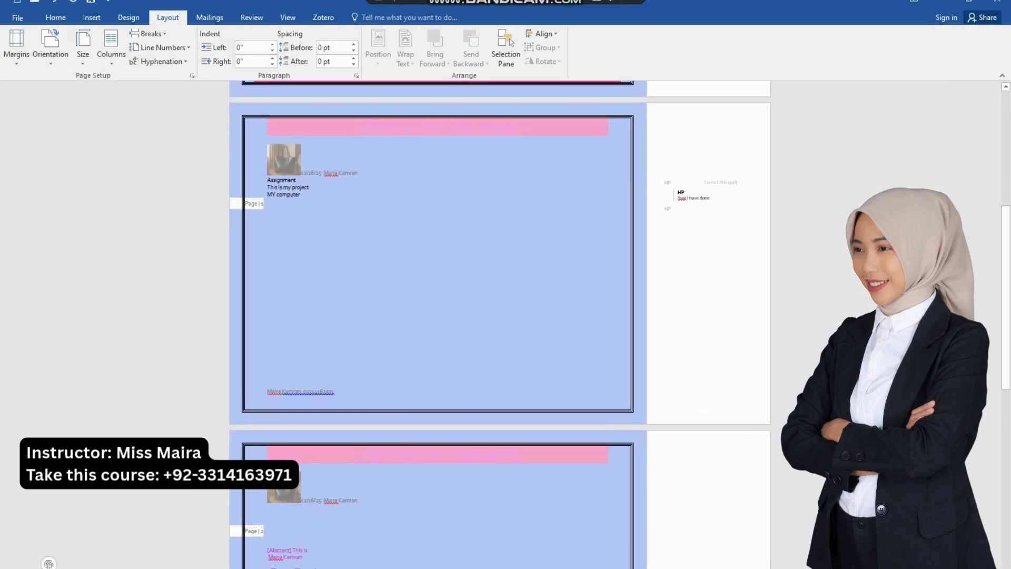
{"action": "left_click", "coordinate": [51, 47]}
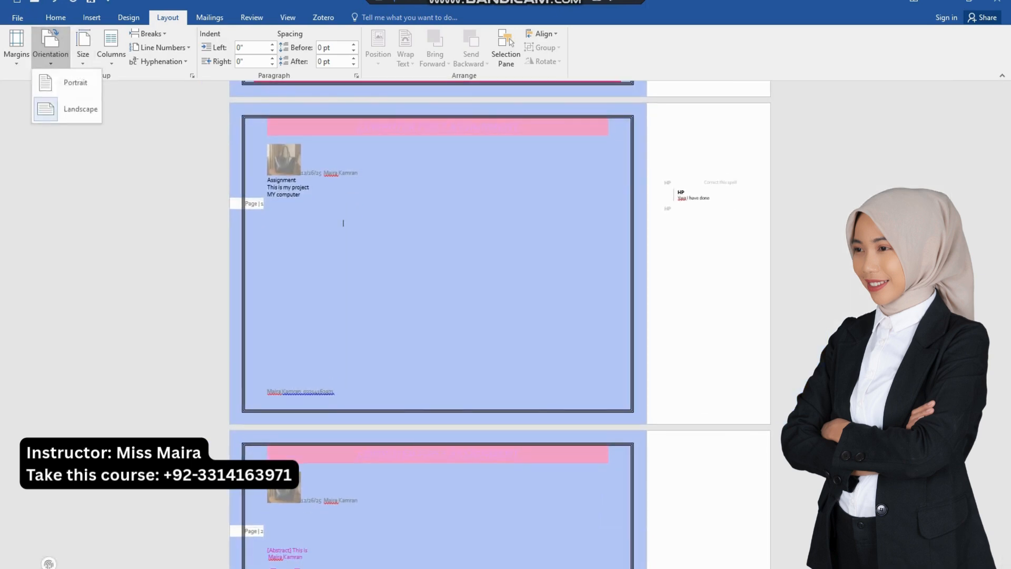
{"action": "left_click", "coordinate": [63, 80]}
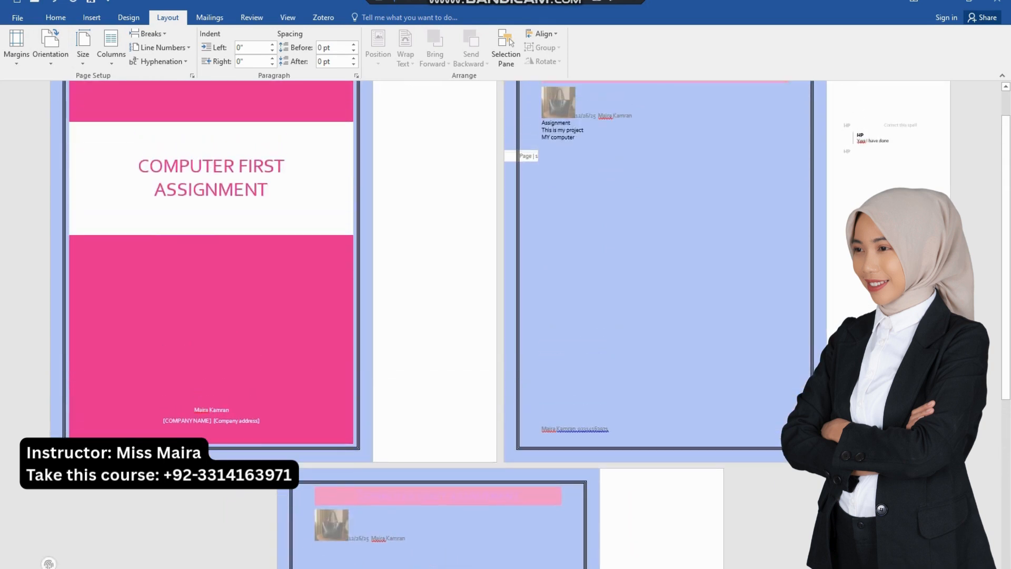
{"action": "scroll", "coordinate": [369, 316], "scroll_direction": "up", "scroll_amount": 5}
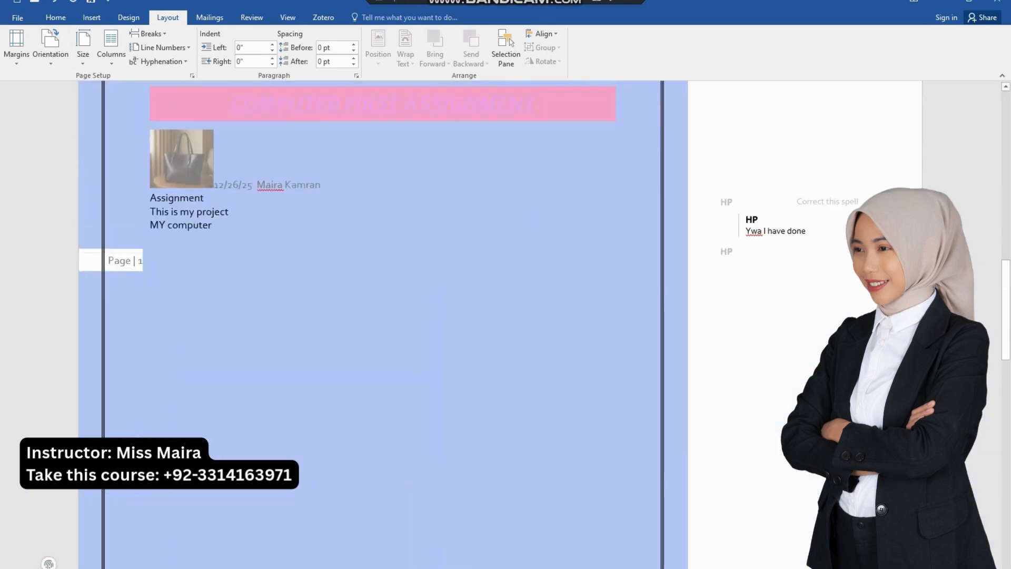
Try the Tabloid, Legal and Statement paper sizes on the document
{"action": "left_click", "coordinate": [82, 50]}
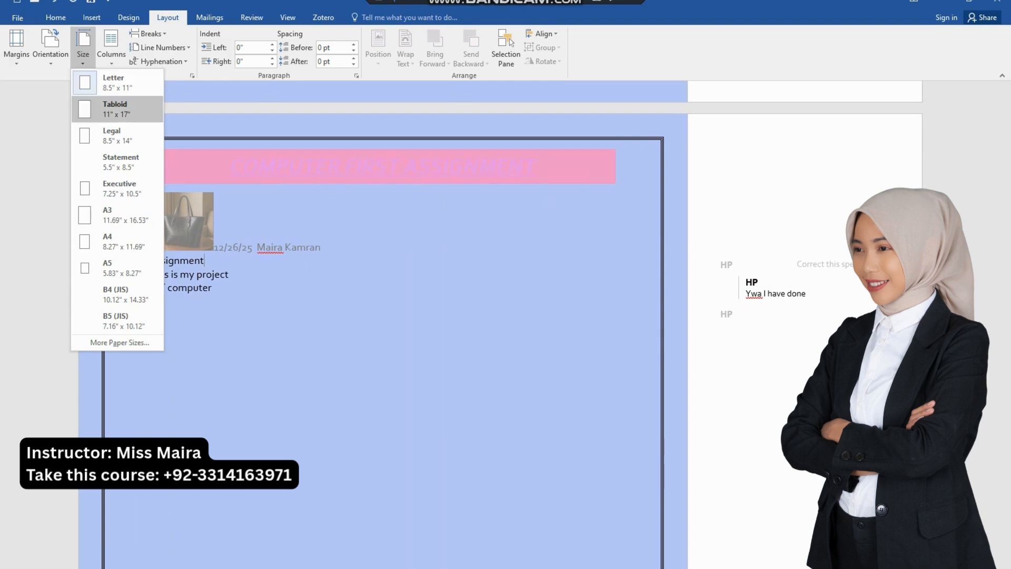
{"action": "left_click", "coordinate": [115, 109]}
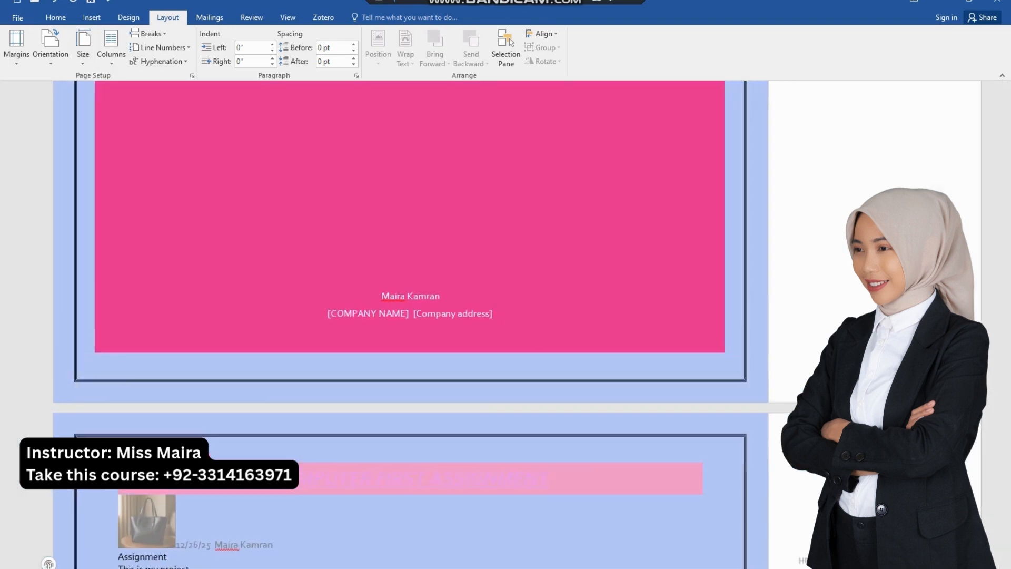
{"action": "scroll", "coordinate": [411, 316], "scroll_direction": "down", "scroll_amount": 5}
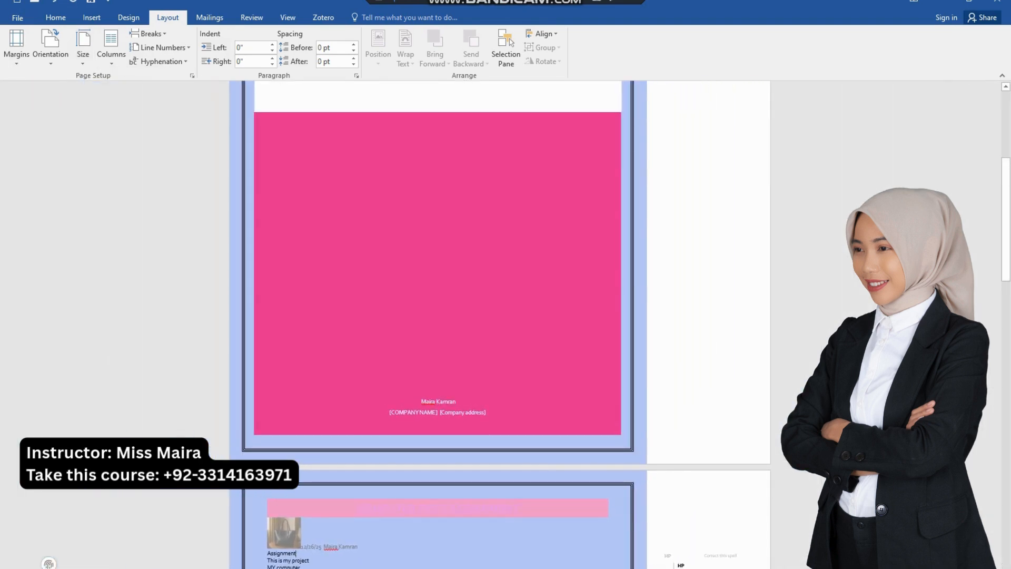
{"action": "left_click", "coordinate": [83, 51]}
{"action": "left_click", "coordinate": [117, 136]}
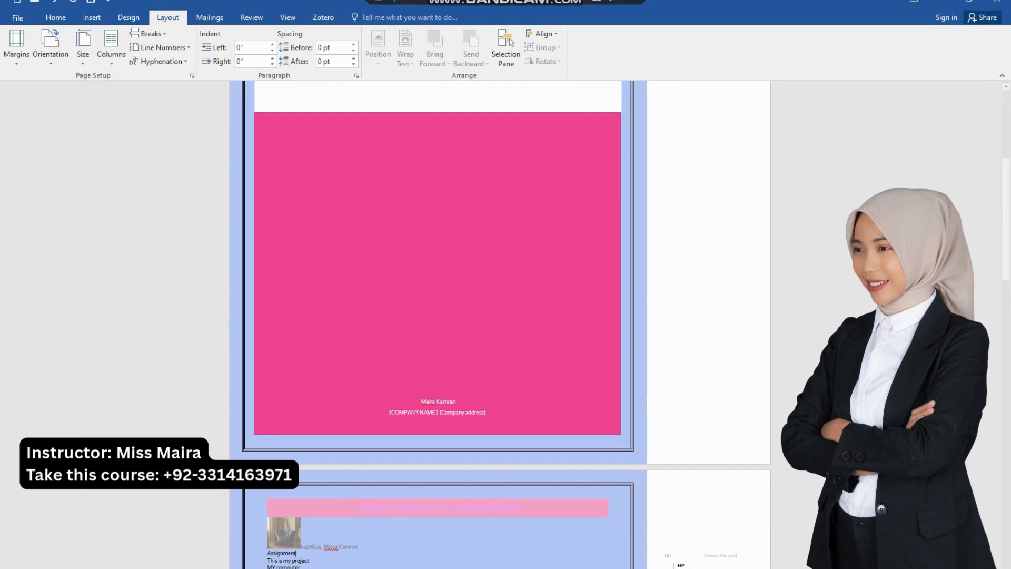
{"action": "left_click", "coordinate": [83, 51]}
{"action": "left_click", "coordinate": [114, 159]}
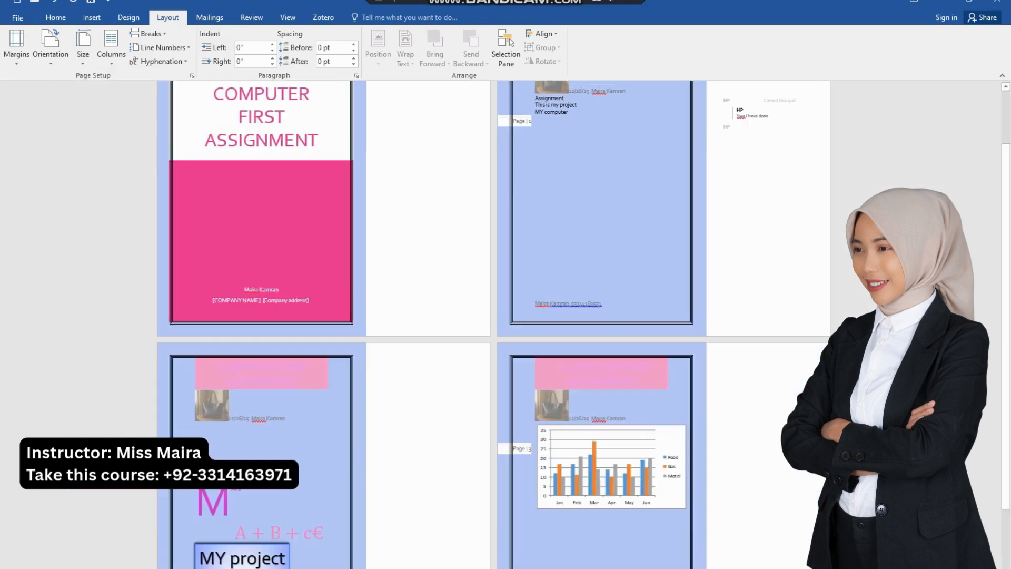
Try the A3, A4, B4 (JIS) and B5 (JIS) paper sizes on the document
{"action": "left_click", "coordinate": [82, 52]}
{"action": "left_click", "coordinate": [113, 216]}
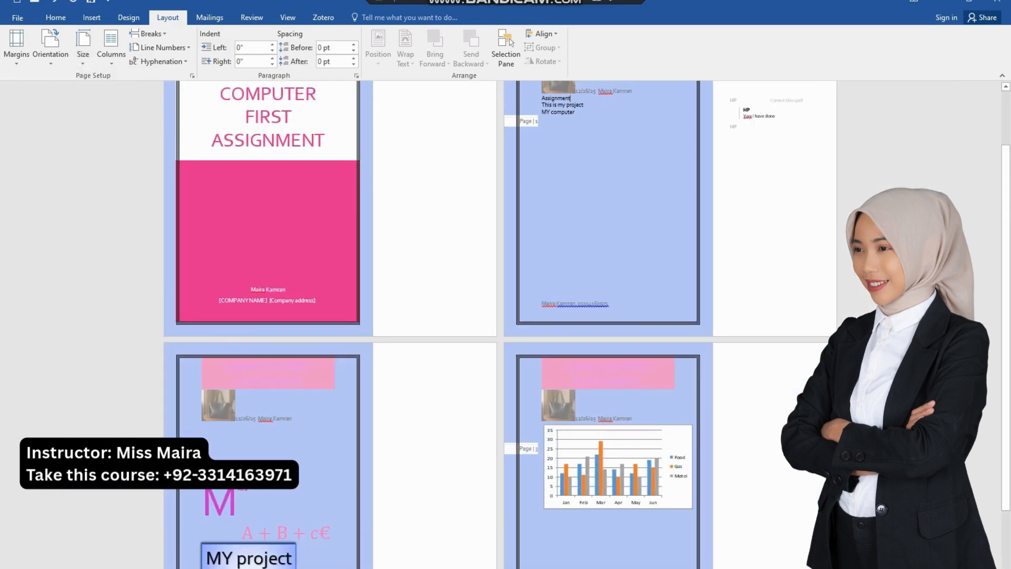
{"action": "left_click", "coordinate": [83, 52]}
{"action": "left_click", "coordinate": [113, 242]}
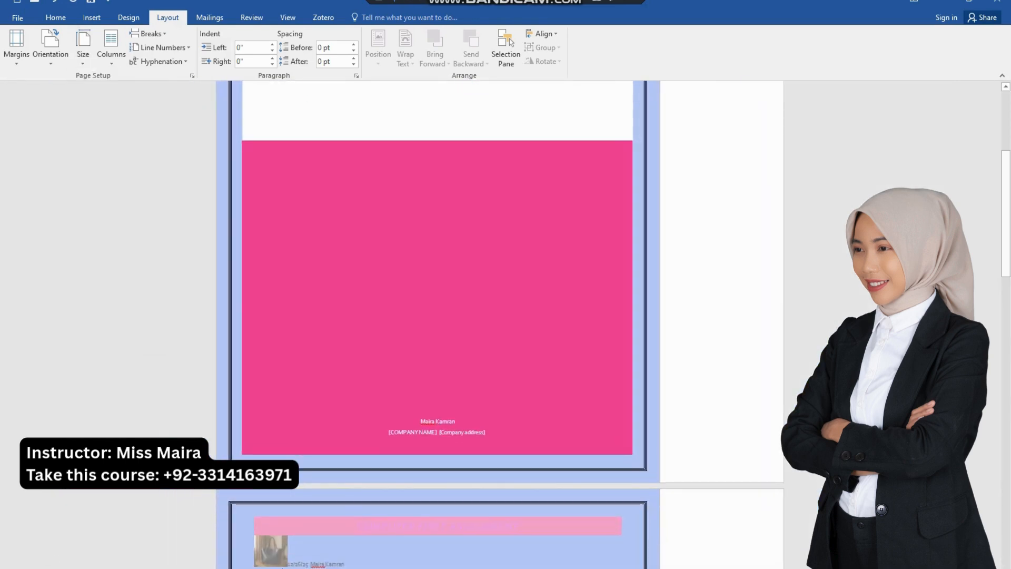
{"action": "left_click", "coordinate": [83, 51]}
{"action": "left_click", "coordinate": [113, 294]}
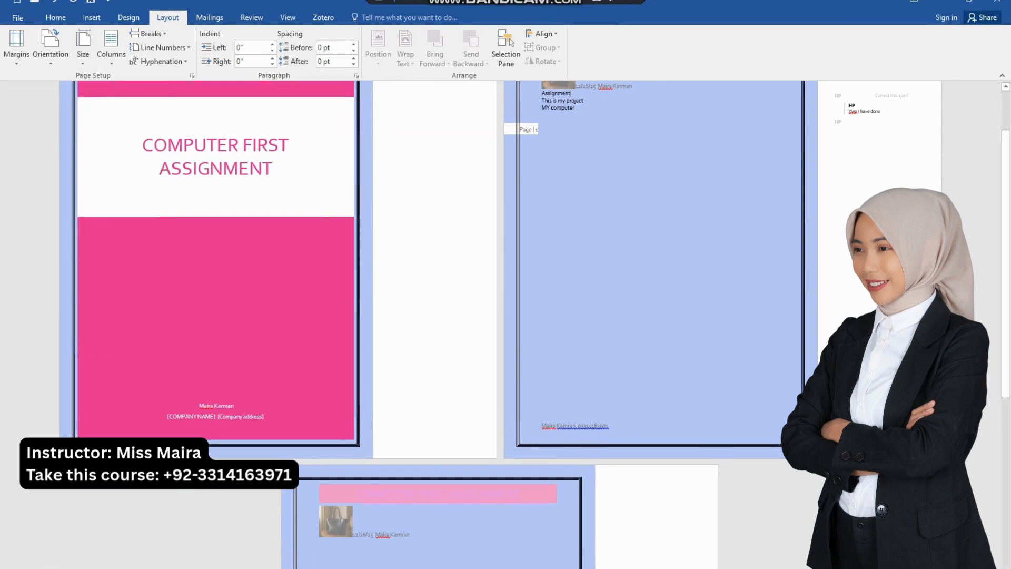
{"action": "left_click", "coordinate": [83, 51]}
{"action": "left_click", "coordinate": [114, 321]}
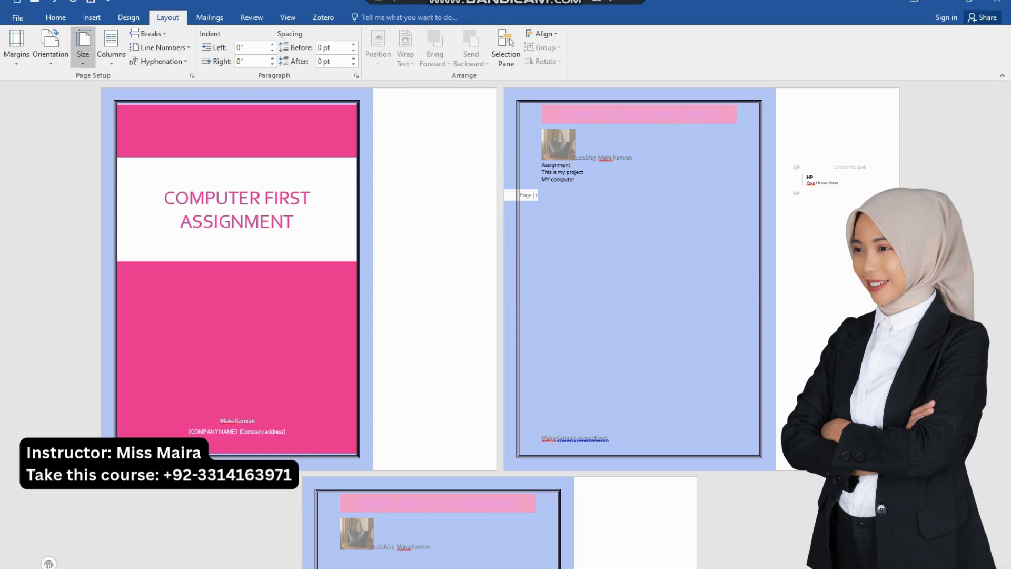
Set the document's paper size to A4
{"action": "left_click", "coordinate": [83, 51]}
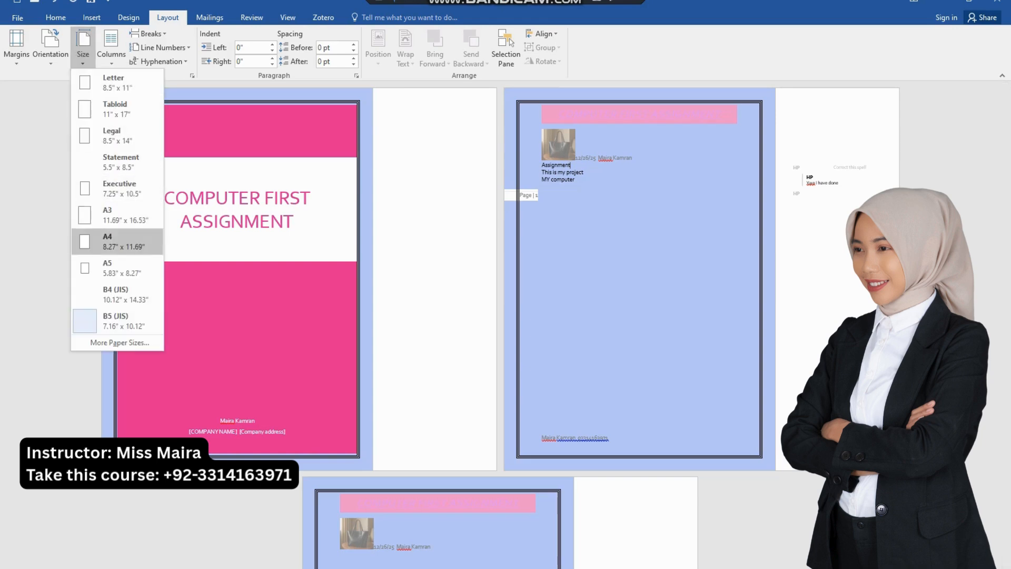
{"action": "left_click", "coordinate": [113, 241]}
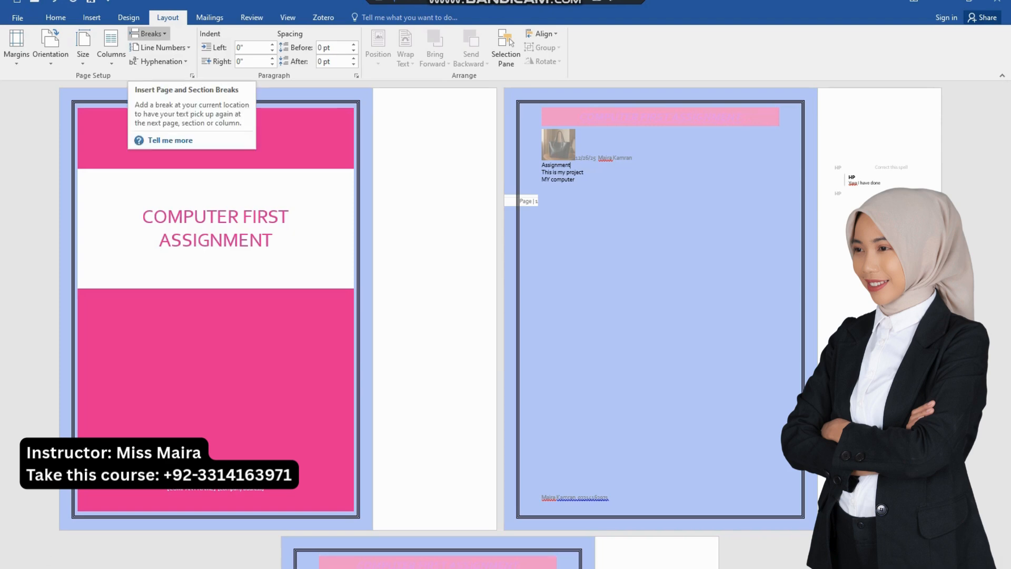
{"action": "left_click", "coordinate": [148, 34]}
{"action": "left_click", "coordinate": [148, 33]}
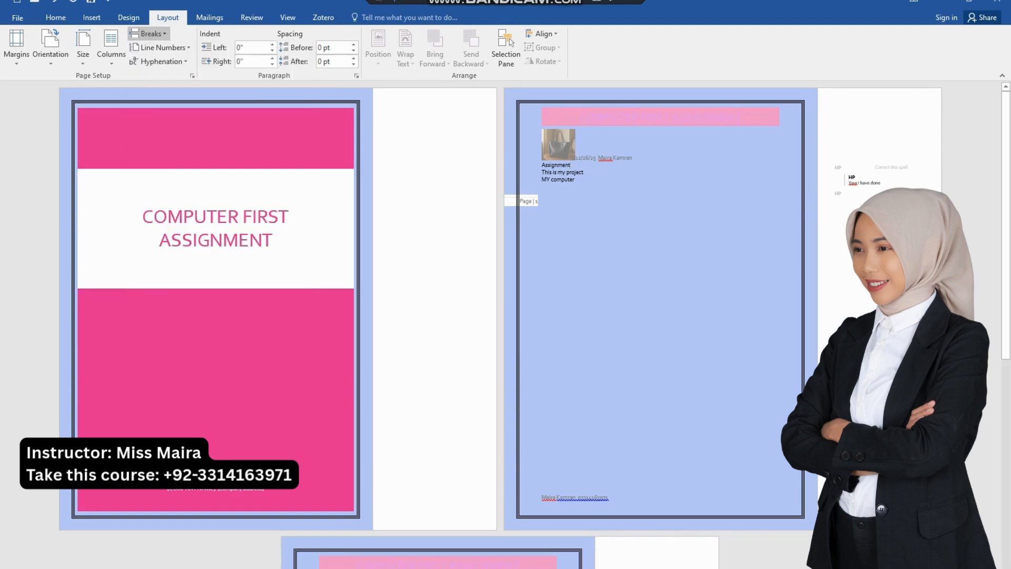
Insert a page break after the drop-cap paragraph so the equation and the content below it start on a new page
{"action": "scroll", "coordinate": [440, 324], "scroll_direction": "down", "scroll_amount": 8}
{"action": "scroll", "coordinate": [440, 324], "scroll_direction": "down", "scroll_amount": 1}
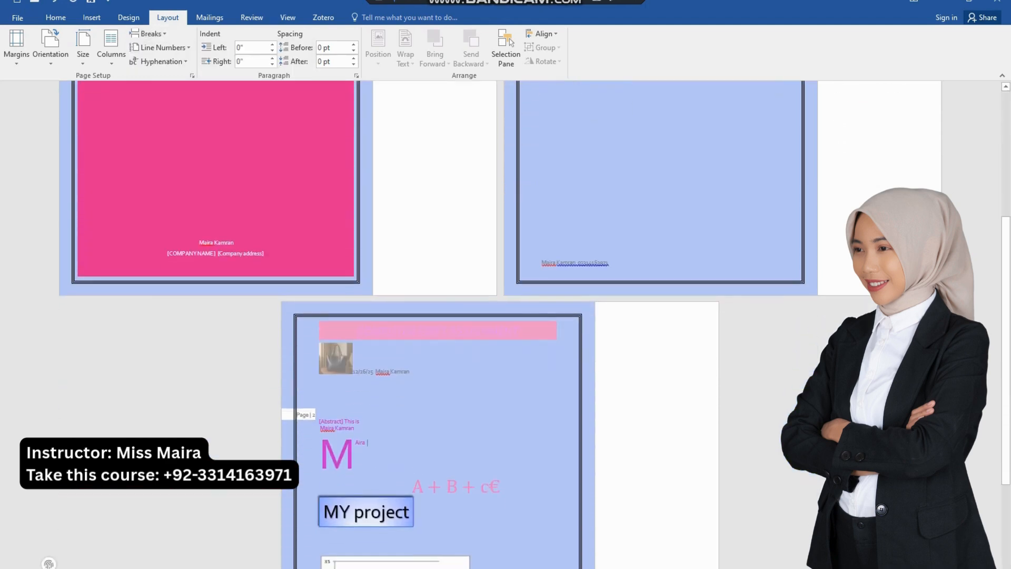
{"action": "left_click", "coordinate": [147, 33]}
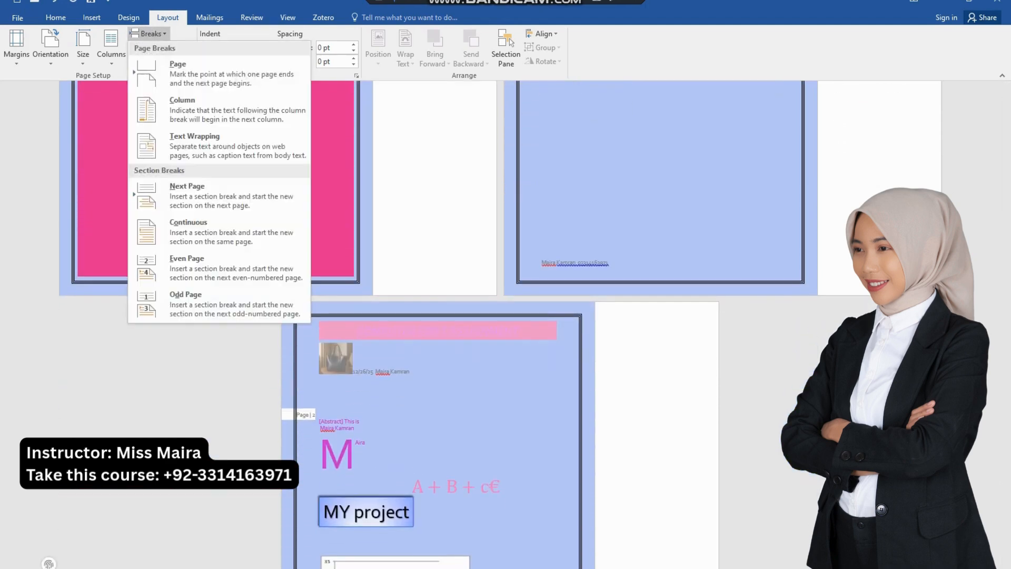
{"action": "left_click", "coordinate": [177, 71]}
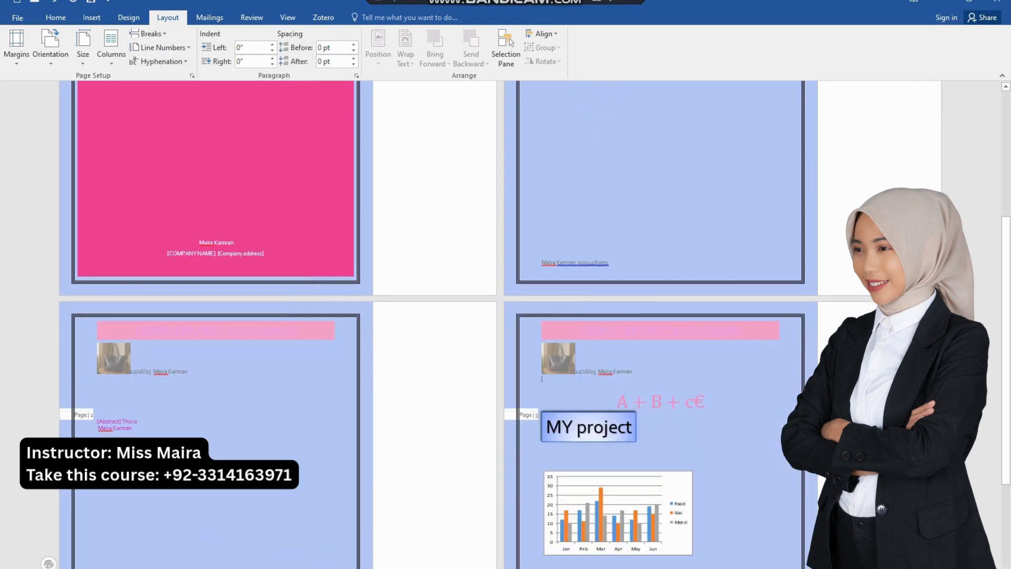
Insert a column break before the equation and the MY project WordArt
{"action": "left_click", "coordinate": [148, 33]}
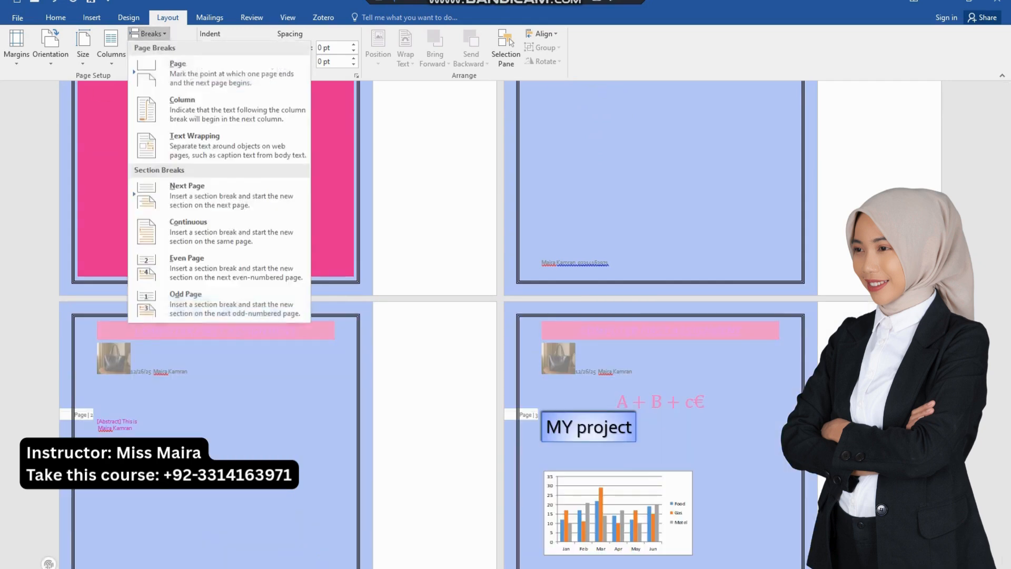
{"action": "left_click", "coordinate": [182, 109]}
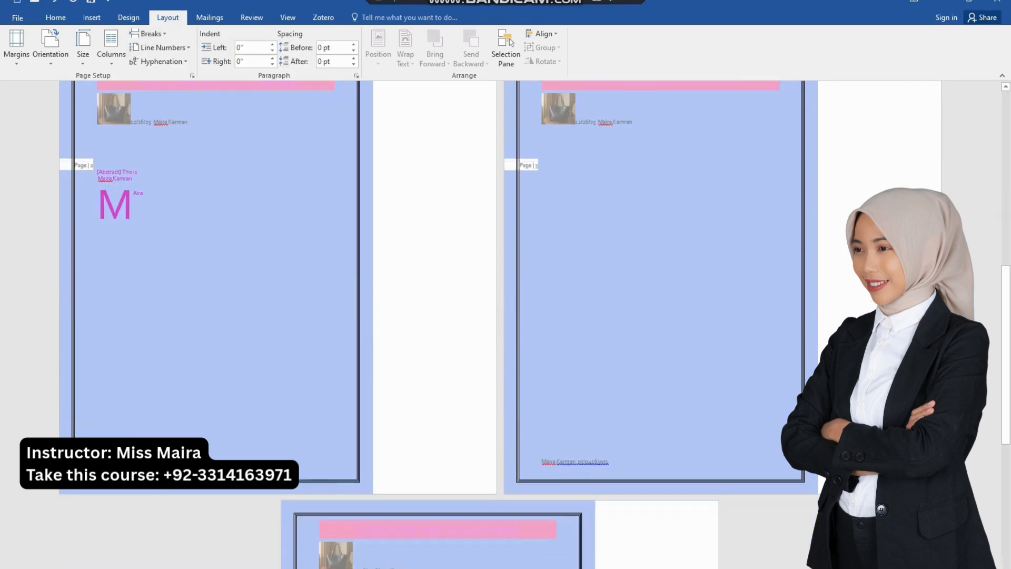
{"action": "scroll", "coordinate": [437, 324], "scroll_direction": "down", "scroll_amount": 3}
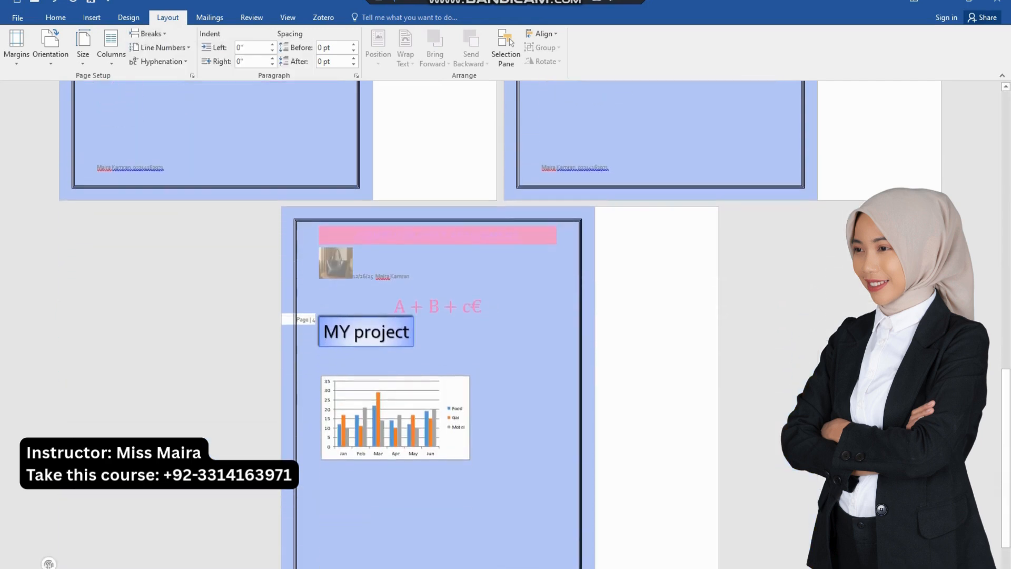
{"action": "scroll", "coordinate": [438, 324], "scroll_direction": "up", "scroll_amount": 8}
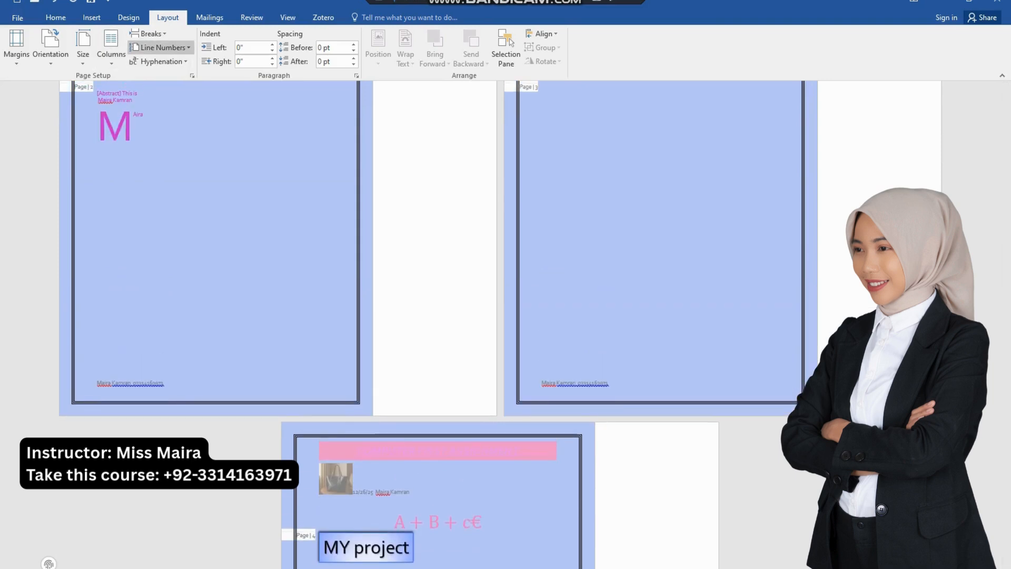
Insert a text wrapping break and an Even Page section break before the equation, and review the resulting pages
{"action": "left_click", "coordinate": [147, 33]}
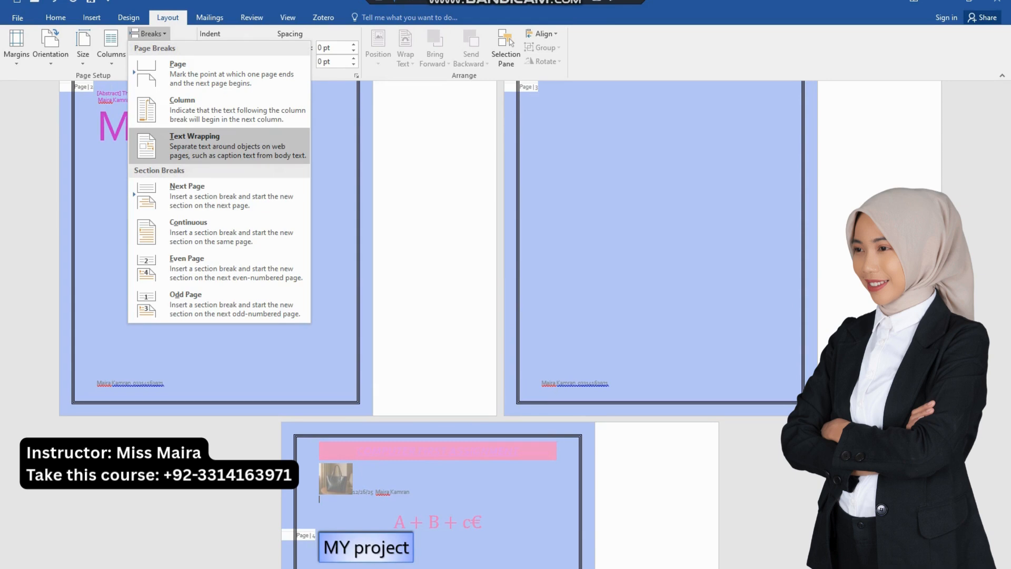
{"action": "left_click", "coordinate": [201, 145]}
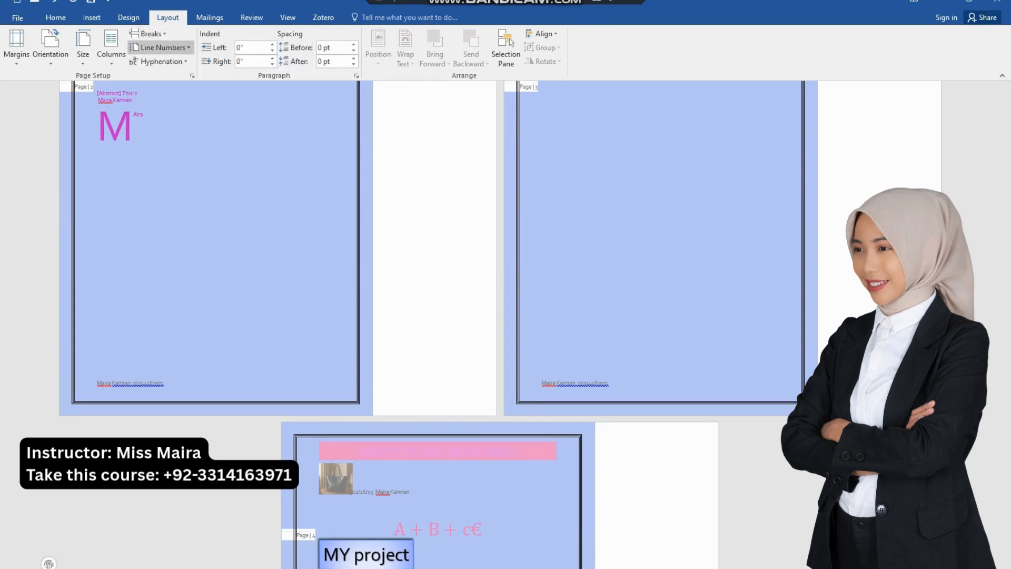
{"action": "left_click", "coordinate": [147, 33]}
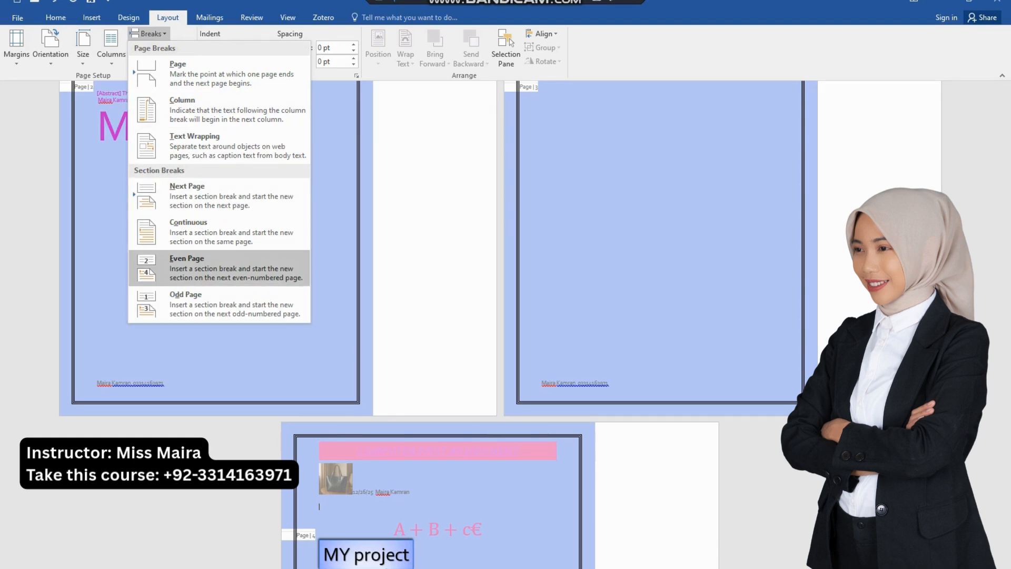
{"action": "left_click", "coordinate": [219, 268]}
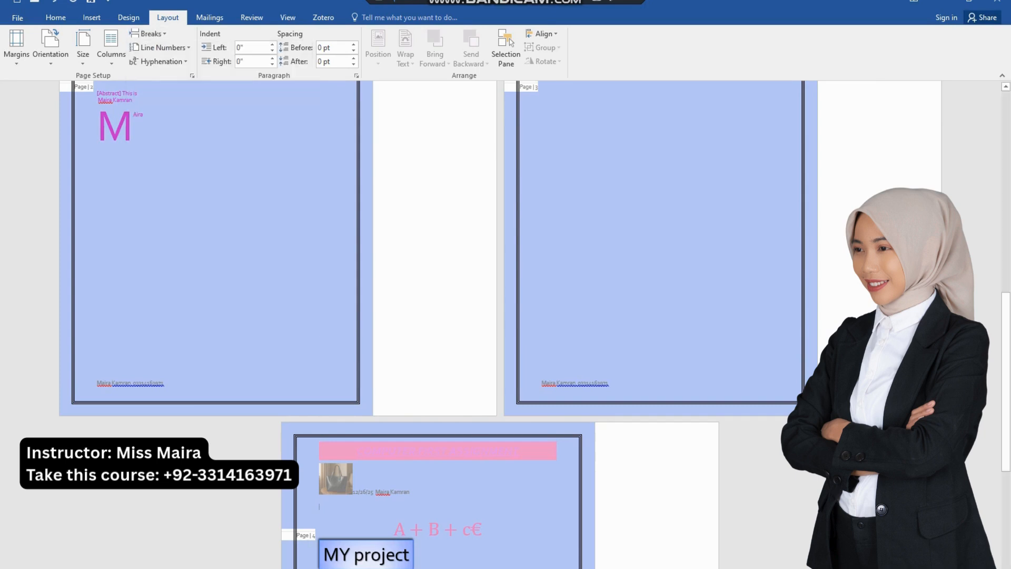
{"action": "scroll", "coordinate": [437, 316], "scroll_direction": "down", "scroll_amount": 1}
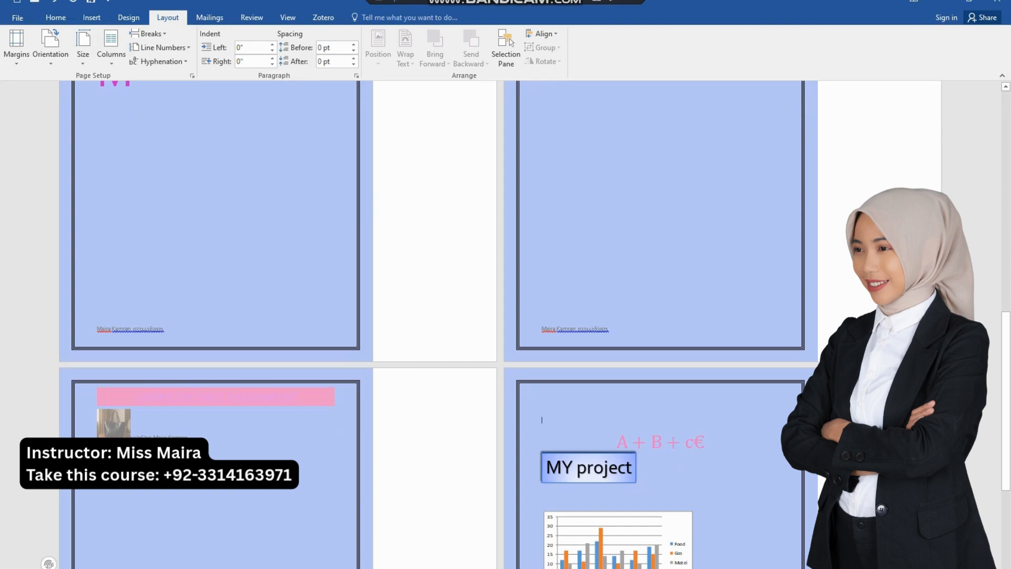
{"action": "scroll", "coordinate": [437, 316], "scroll_direction": "up", "scroll_amount": 7}
{"action": "scroll", "coordinate": [437, 316], "scroll_direction": "down", "scroll_amount": 11}
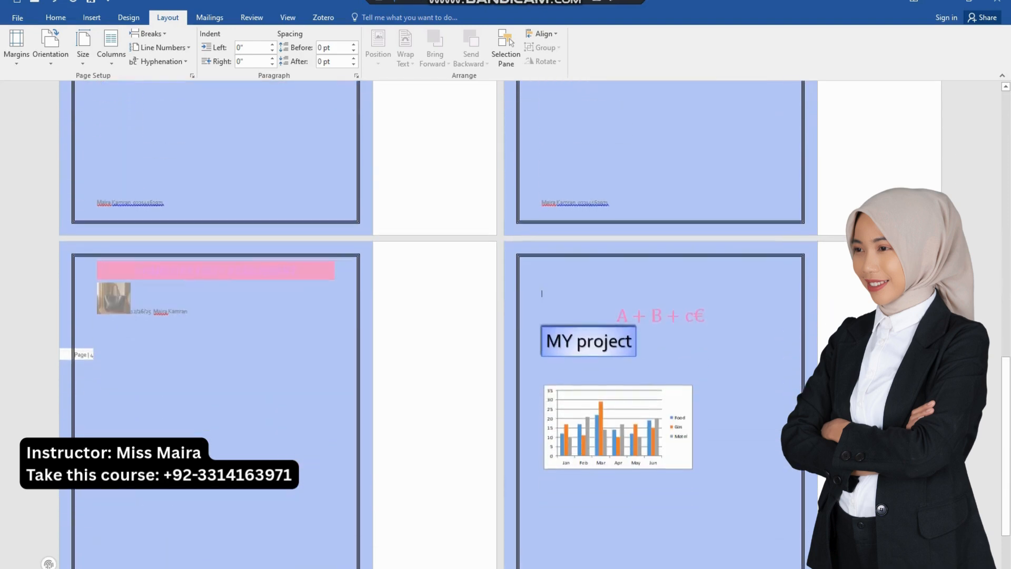
{"action": "scroll", "coordinate": [437, 316], "scroll_direction": "down", "scroll_amount": 2}
{"action": "scroll", "coordinate": [437, 316], "scroll_direction": "up", "scroll_amount": 7}
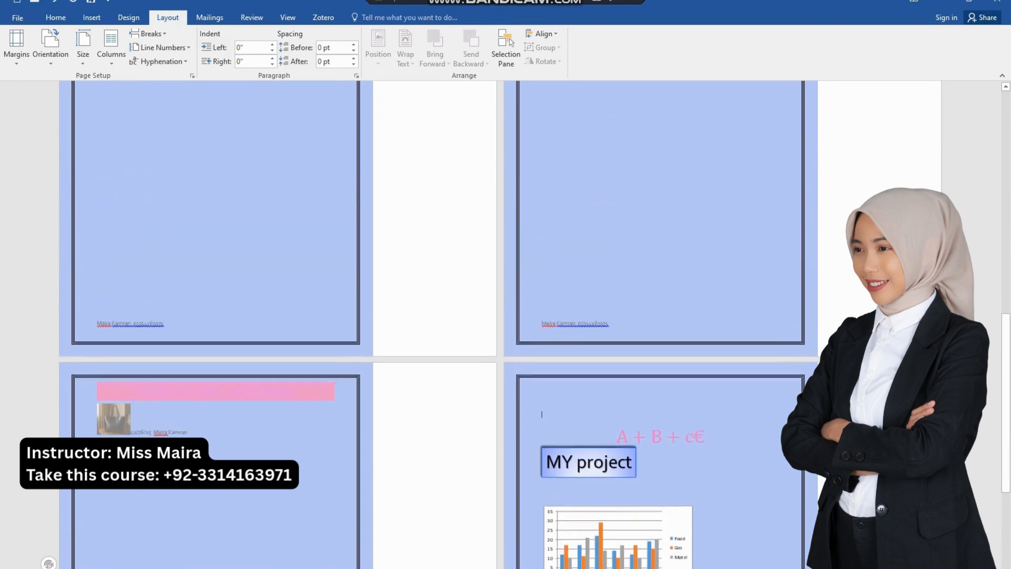
Insert another section break before the equation on the last page and review the pages
{"action": "left_click", "coordinate": [149, 34]}
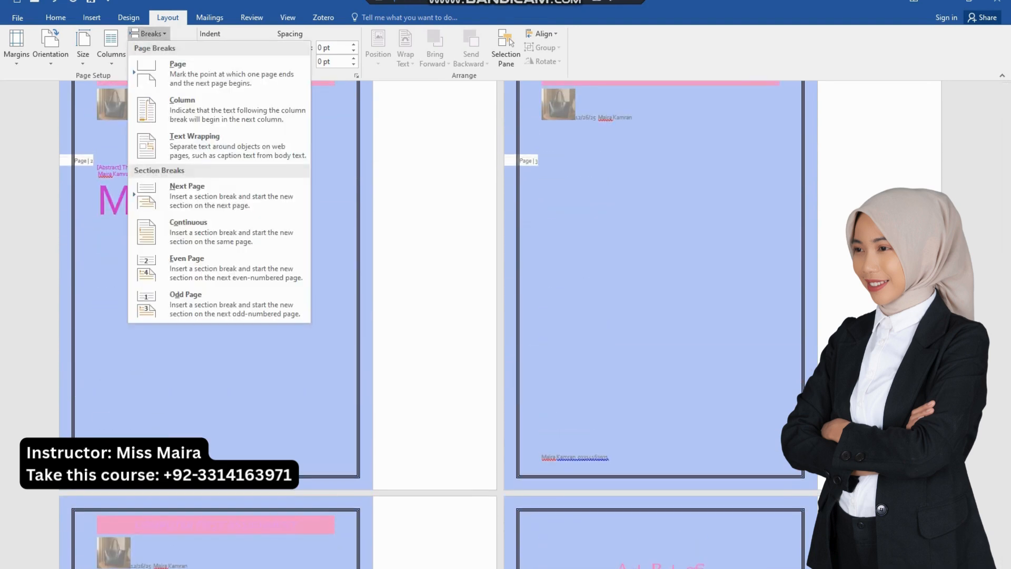
{"action": "left_click", "coordinate": [232, 347]}
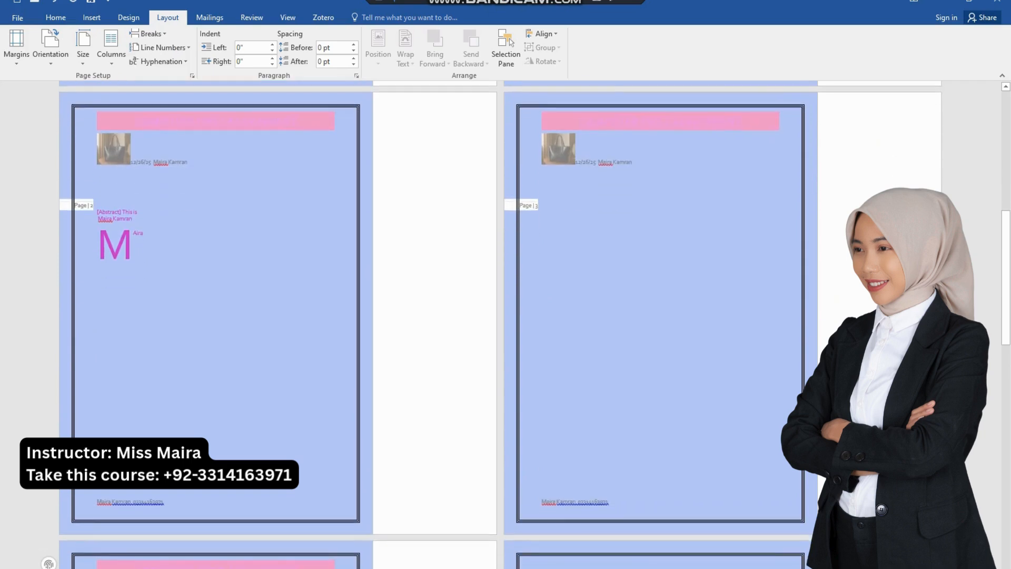
{"action": "scroll", "coordinate": [319, 319], "scroll_direction": "down", "scroll_amount": 10}
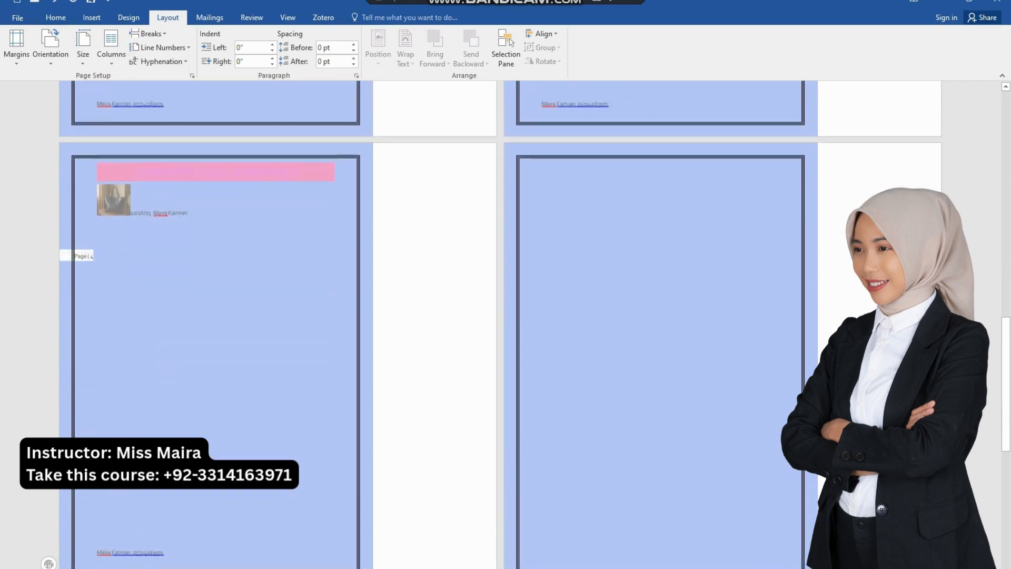
{"action": "scroll", "coordinate": [319, 318], "scroll_direction": "down", "scroll_amount": 2}
{"action": "scroll", "coordinate": [319, 319], "scroll_direction": "up", "scroll_amount": 5}
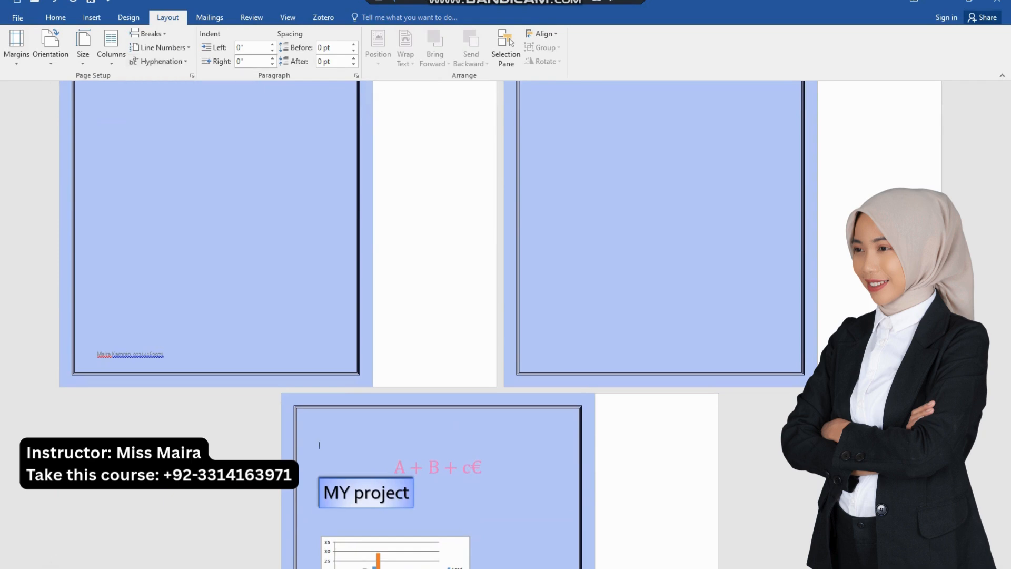
Set the left indent of the empty paragraph above the equation to 1.5"
{"action": "left_click", "coordinate": [272, 45]}
{"action": "left_click", "coordinate": [272, 44]}
{"action": "left_click", "coordinate": [273, 45]}
{"action": "left_click", "coordinate": [272, 45]}
{"action": "left_click", "coordinate": [273, 45]}
{"action": "left_click", "coordinate": [273, 45]}
{"action": "left_click", "coordinate": [272, 45]}
{"action": "left_click", "coordinate": [273, 44]}
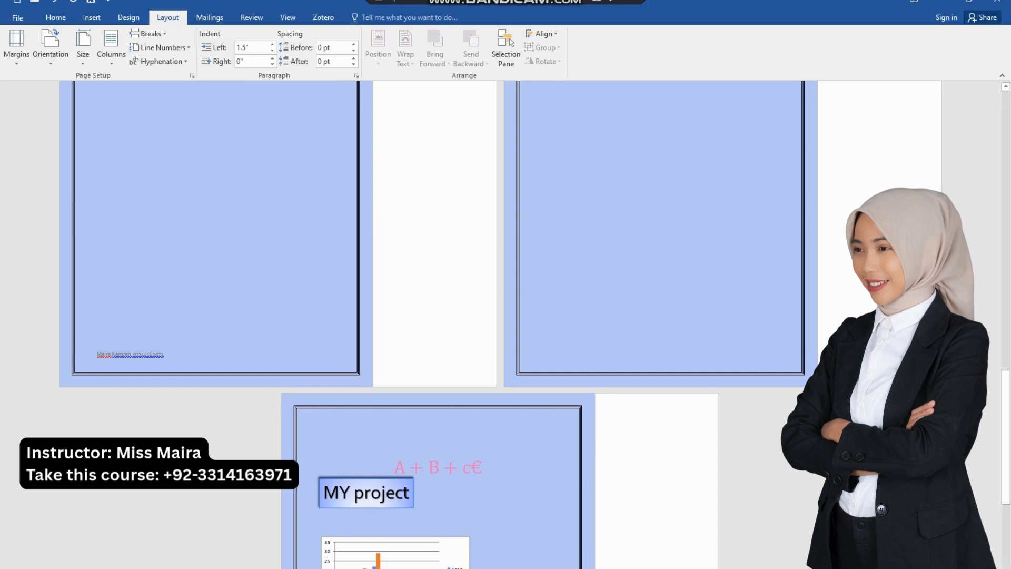
Set the right indent of the empty paragraph above the equation to -0.6"
{"action": "left_click", "coordinate": [272, 64]}
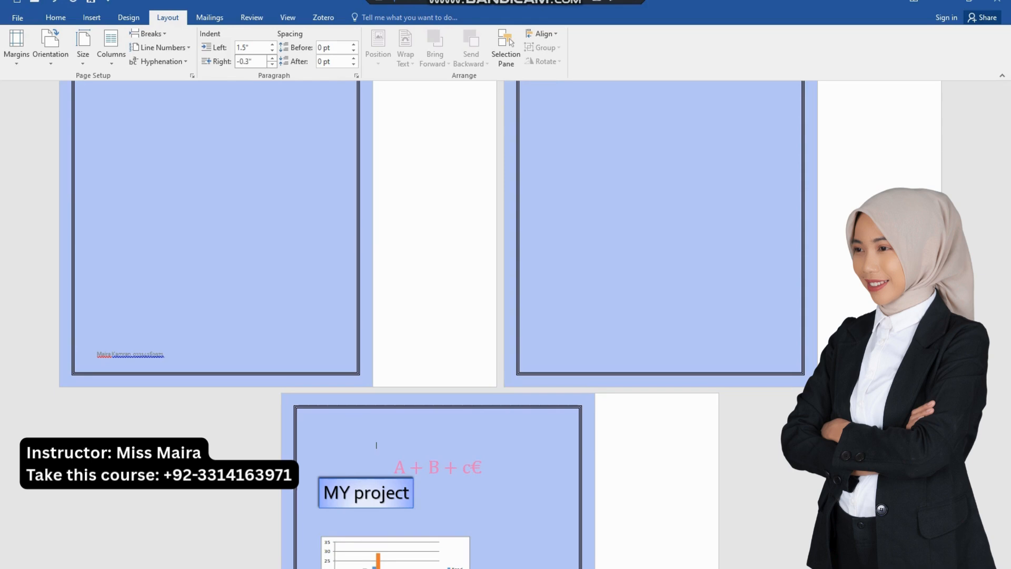
{"action": "left_click", "coordinate": [272, 64]}
{"action": "left_click", "coordinate": [272, 63]}
{"action": "left_click", "coordinate": [273, 64]}
Set the spacing before the empty paragraph above the equation to 42 pt
{"action": "left_click", "coordinate": [353, 50]}
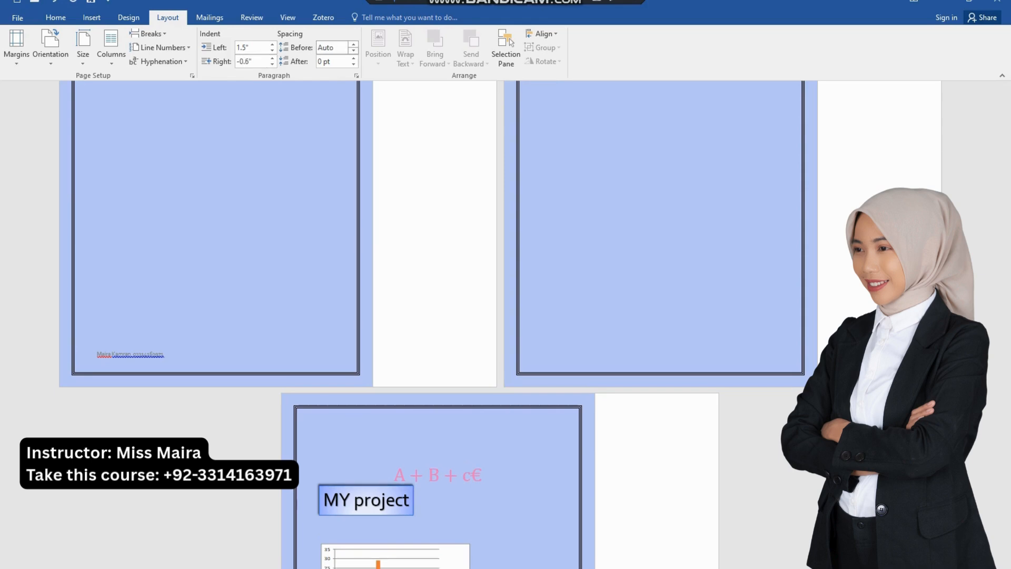
{"action": "left_click", "coordinate": [354, 45]}
{"action": "left_click", "coordinate": [354, 45]}
{"action": "left_click", "coordinate": [354, 44]}
{"action": "left_click", "coordinate": [353, 45]}
{"action": "left_click", "coordinate": [353, 45]}
{"action": "left_click", "coordinate": [354, 45]}
{"action": "left_click", "coordinate": [353, 45]}
{"action": "left_click", "coordinate": [354, 45]}
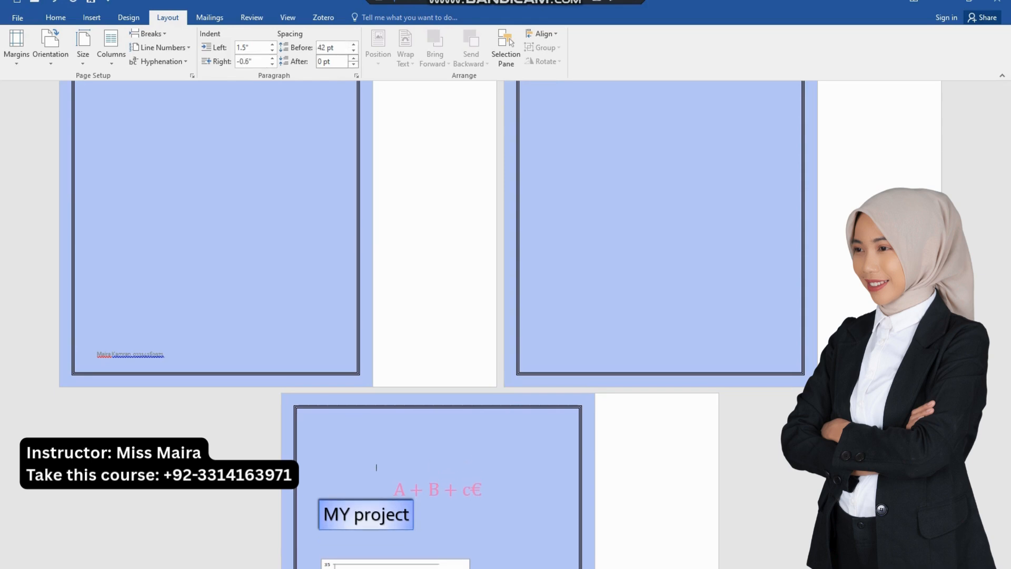
Increase the spacing after the empty paragraph above the equation
{"action": "left_click", "coordinate": [353, 59]}
{"action": "left_click", "coordinate": [354, 58]}
{"action": "left_click", "coordinate": [354, 59]}
{"action": "left_click", "coordinate": [377, 466]}
{"action": "scroll", "coordinate": [377, 466], "scroll_direction": "up", "scroll_amount": 4}
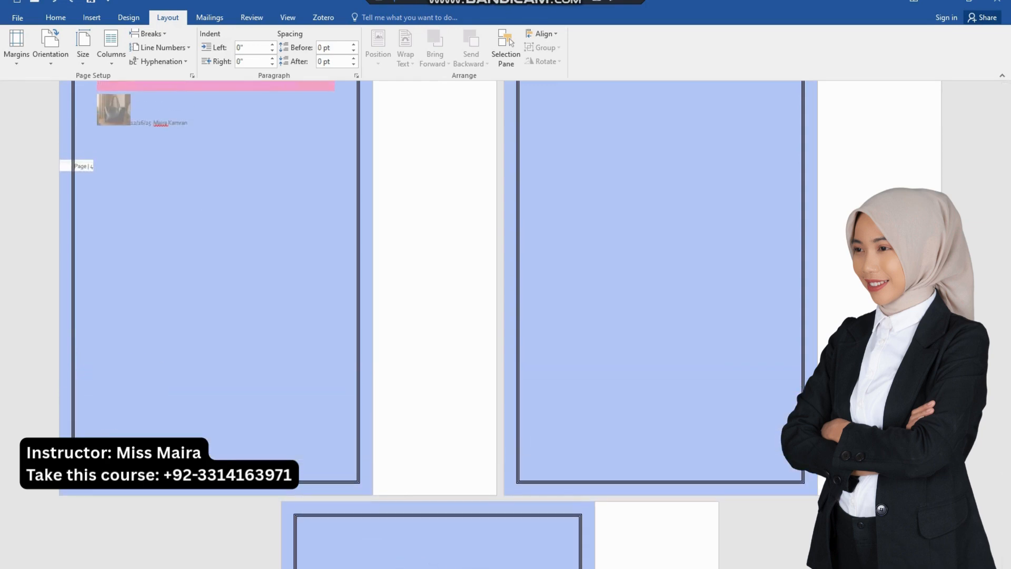
Create a new blank document
{"action": "key", "text": "ctrl+z"}
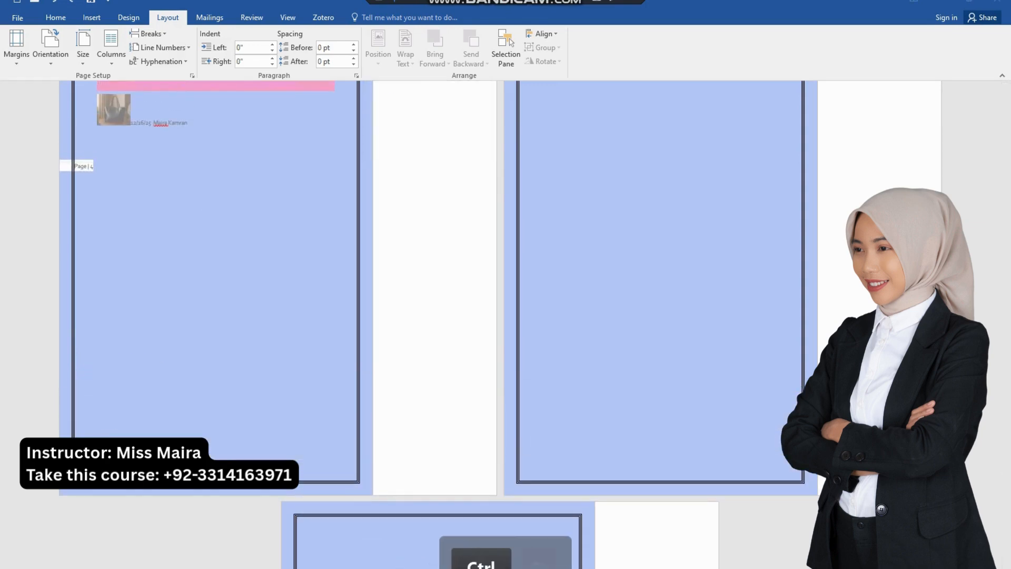
{"action": "key", "text": "ctrl+n"}
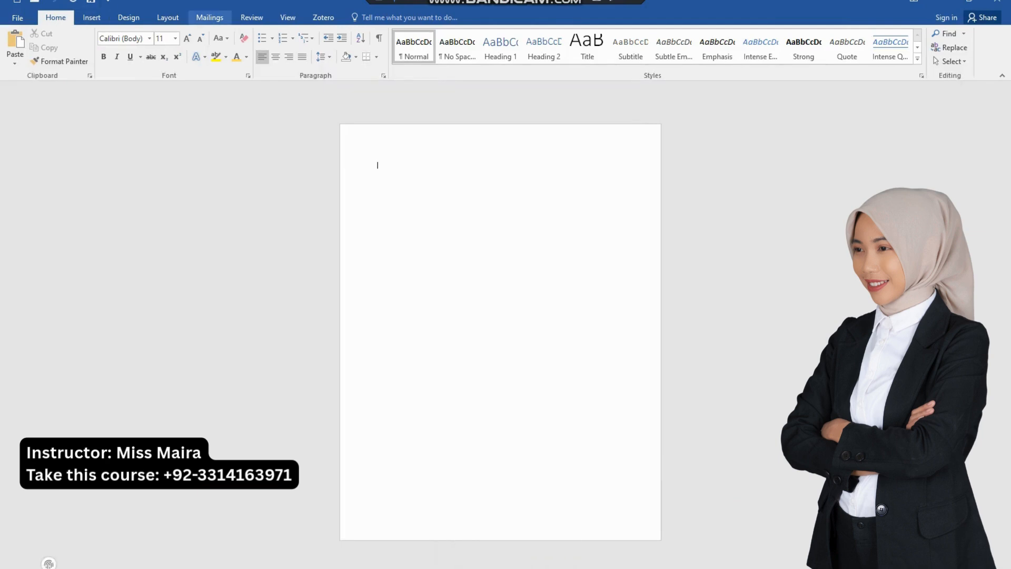
{"action": "left_click", "coordinate": [167, 17]}
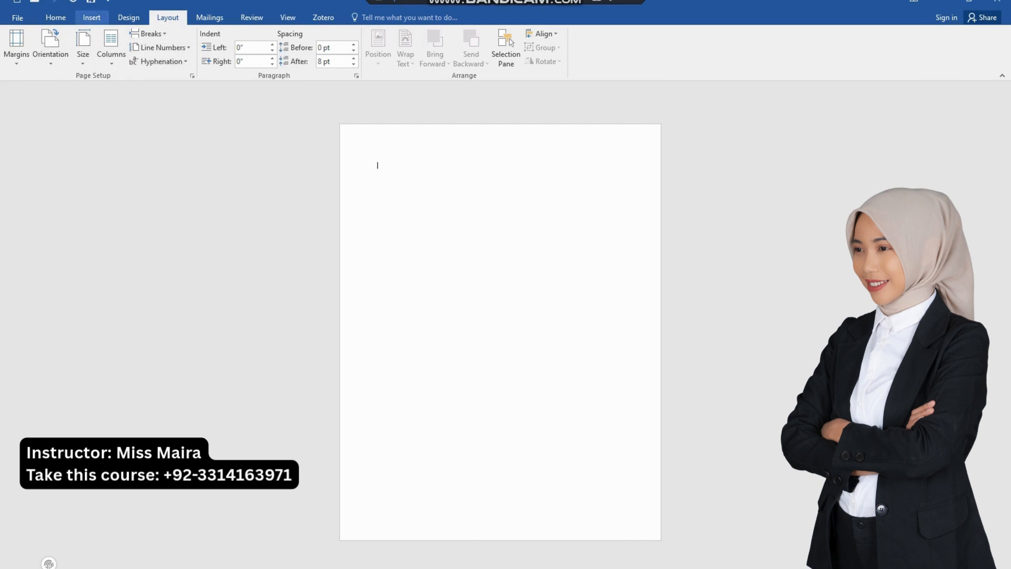
{"action": "key", "text": "alt+q"}
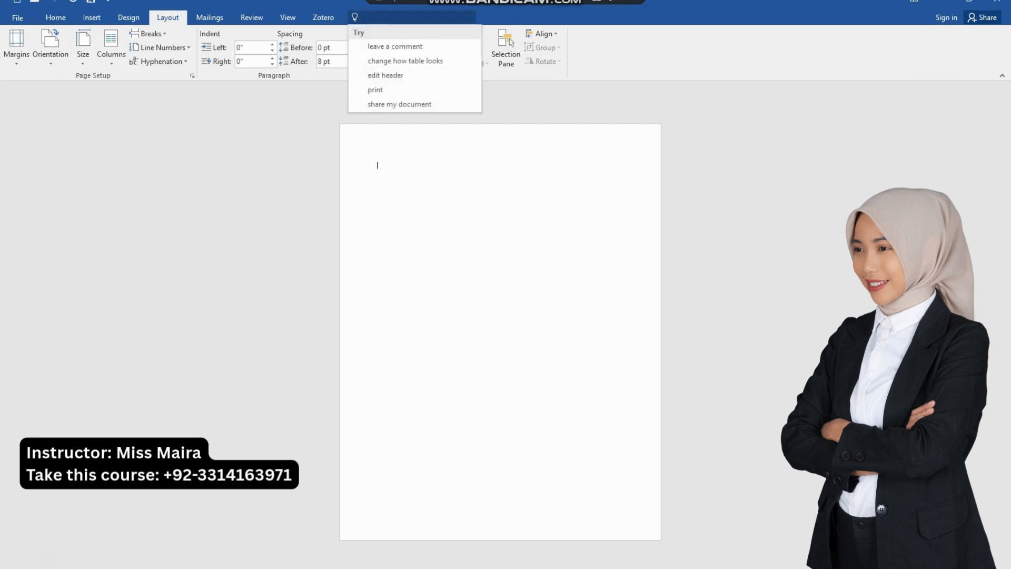
{"action": "key", "text": "Escape"}
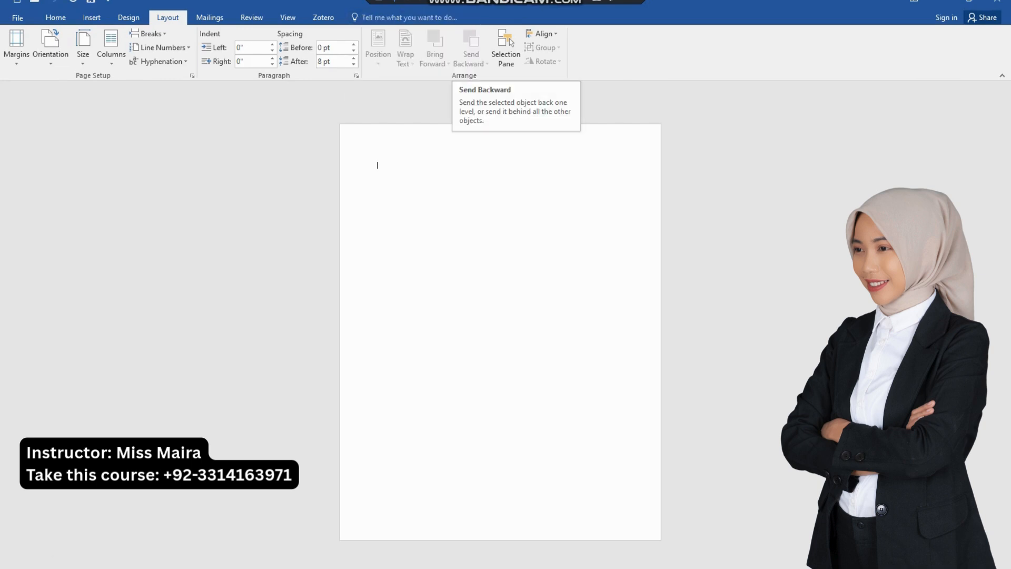
Insert the picture MS PROJECT (8) from the Downloads folder into the blank document
{"action": "left_click", "coordinate": [91, 18]}
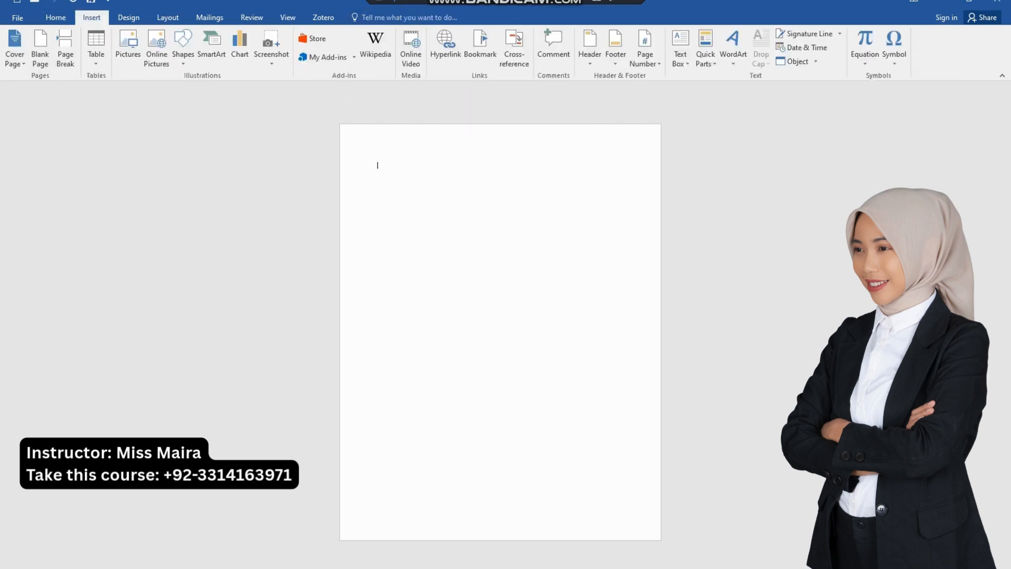
{"action": "left_click", "coordinate": [128, 48]}
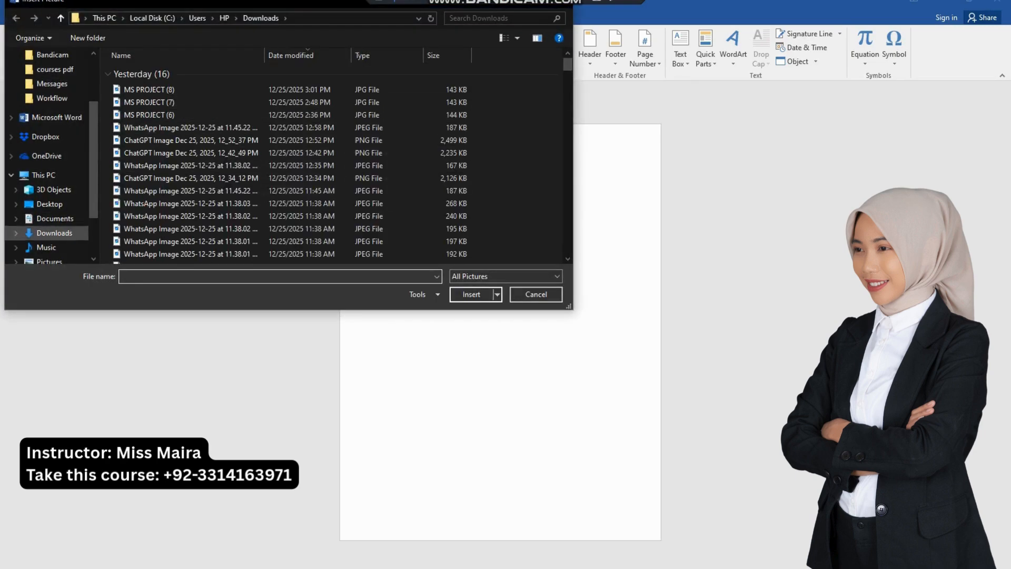
{"action": "left_click", "coordinate": [55, 233]}
{"action": "left_click", "coordinate": [184, 84]}
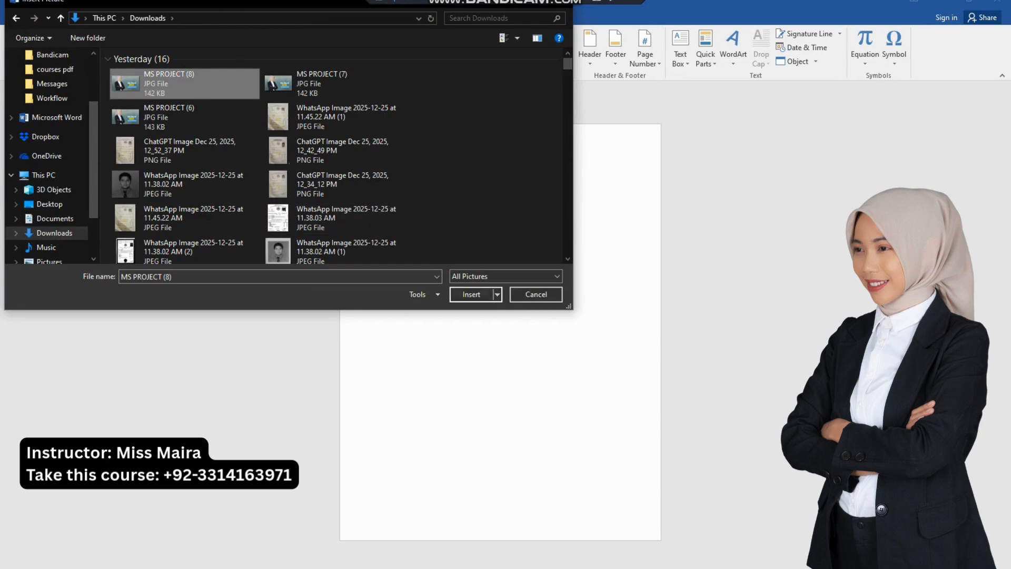
{"action": "left_click", "coordinate": [472, 294]}
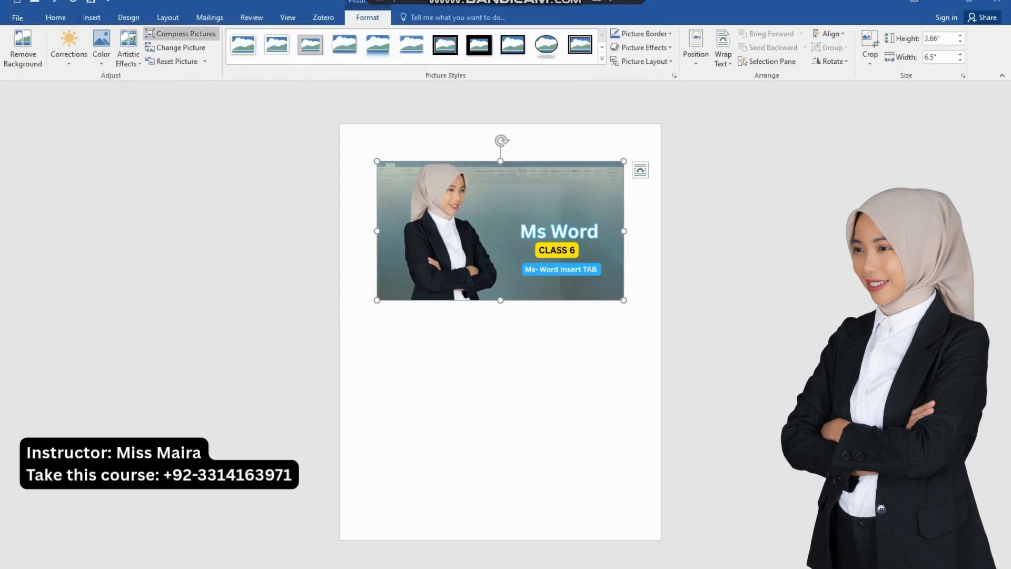
Copy the inserted picture, paste the duplicate below the original, and select the lower picture
{"action": "left_click", "coordinate": [168, 17]}
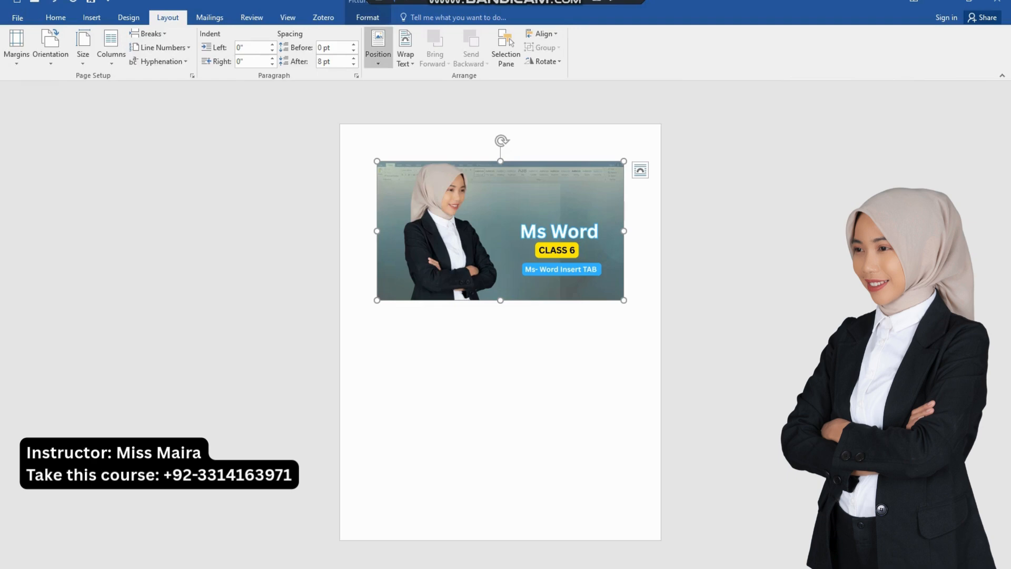
{"action": "key", "text": "ctrl+c"}
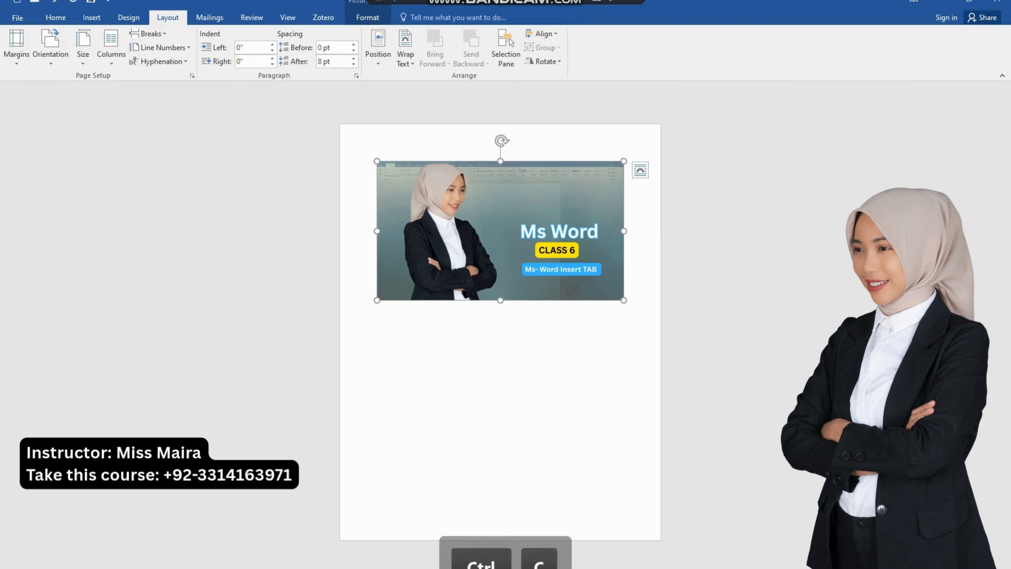
{"action": "key", "text": "ctrl+v"}
{"action": "left_click", "coordinate": [500, 369]}
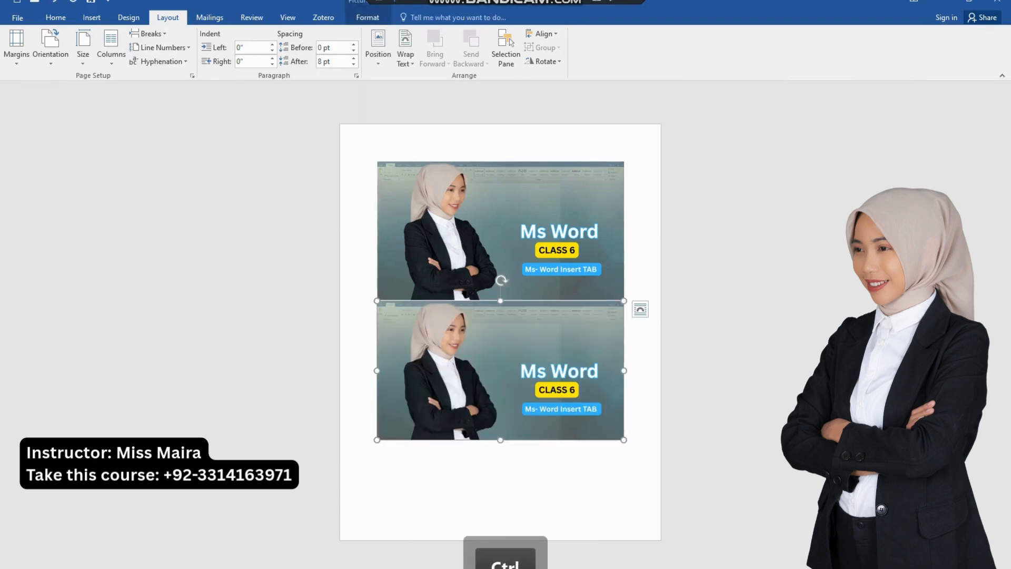
Try the top-left position with square text wrapping, and a different wrapping style, on the upper picture
{"action": "left_click", "coordinate": [500, 232]}
{"action": "left_click", "coordinate": [378, 50]}
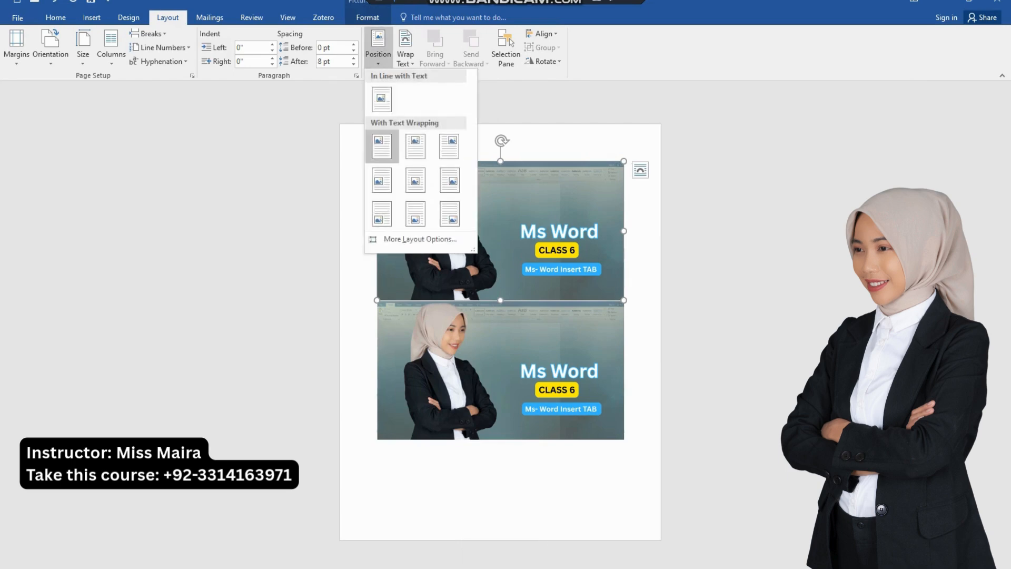
{"action": "left_click", "coordinate": [381, 99]}
{"action": "left_click", "coordinate": [378, 50]}
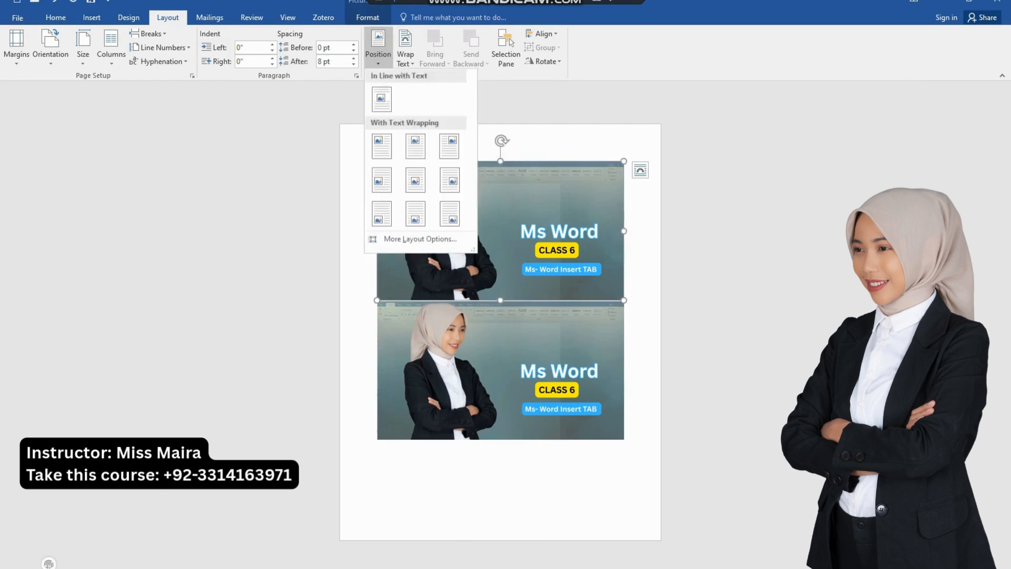
{"action": "left_click", "coordinate": [379, 140]}
{"action": "left_click", "coordinate": [405, 50]}
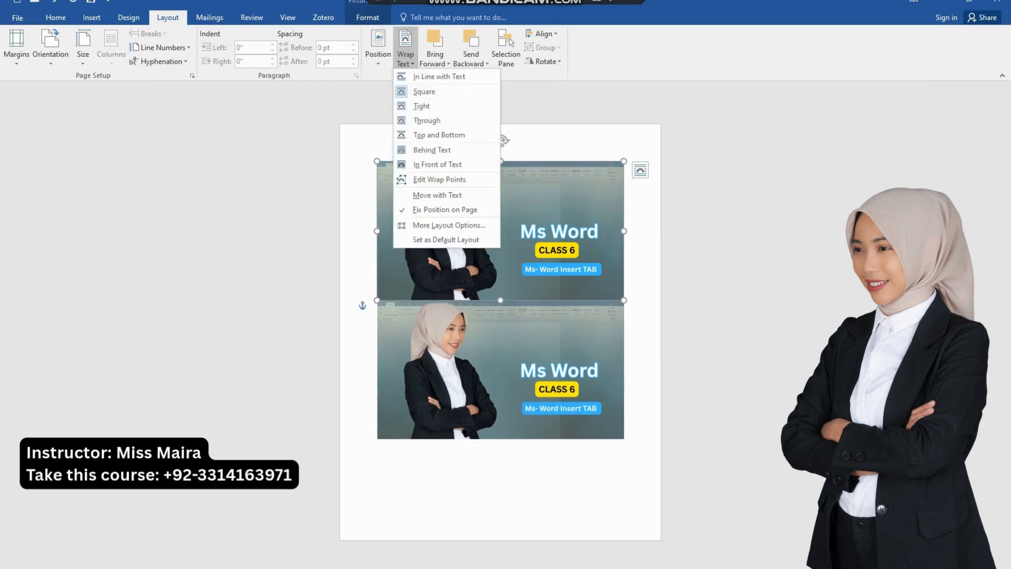
{"action": "left_click", "coordinate": [443, 132]}
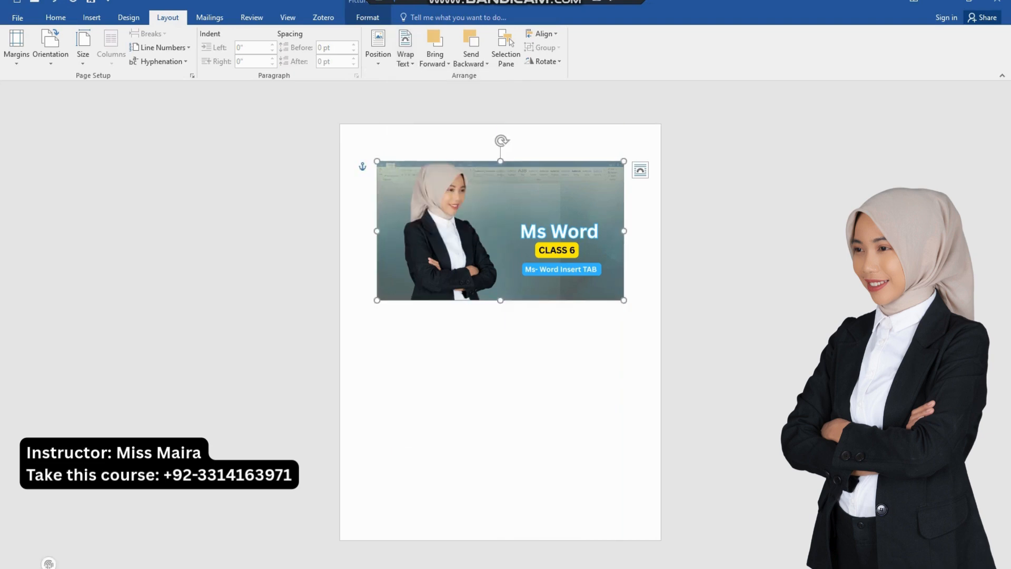
{"action": "left_click_drag", "start_coordinate": [501, 232], "coordinate": [501, 370]}
{"action": "left_click", "coordinate": [501, 237]}
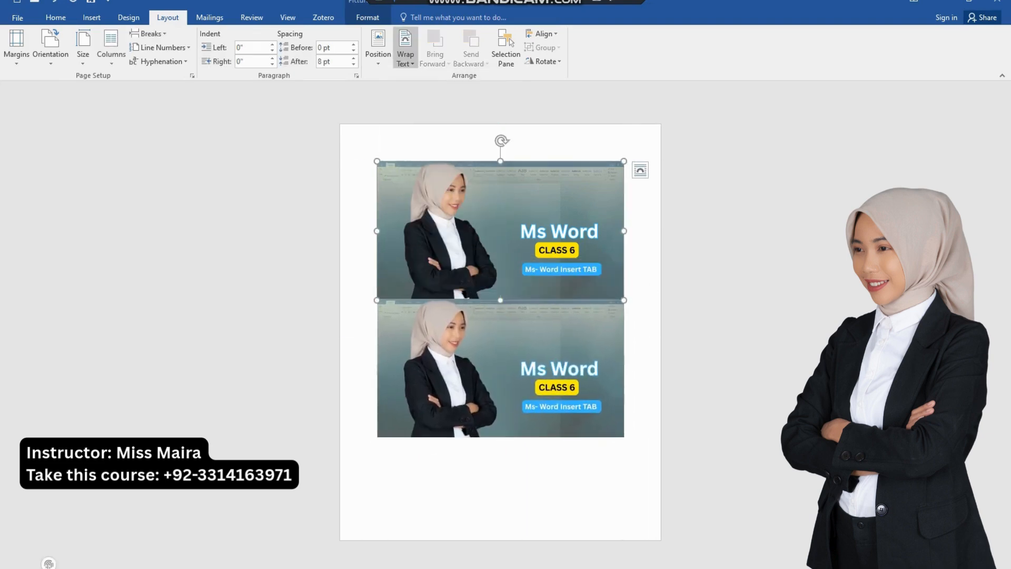
Make the pictures free-floating and arrange them so the one at the page's upper left partly overlaps the other
{"action": "left_click", "coordinate": [405, 50]}
{"action": "left_click", "coordinate": [440, 230]}
{"action": "left_click_drag", "start_coordinate": [500, 231], "coordinate": [464, 211]}
{"action": "left_click_drag", "start_coordinate": [500, 368], "coordinate": [538, 265]}
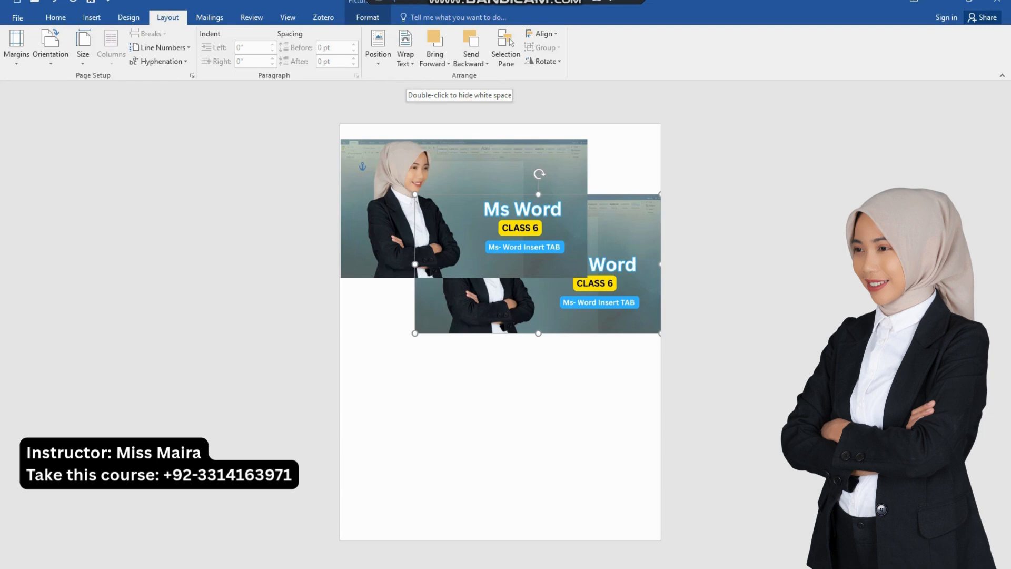
Display the Selection Pane and toggle the visibility of Picture 2 and Picture 1 off and back on
{"action": "left_click", "coordinate": [506, 50]}
{"action": "left_click", "coordinate": [997, 144]}
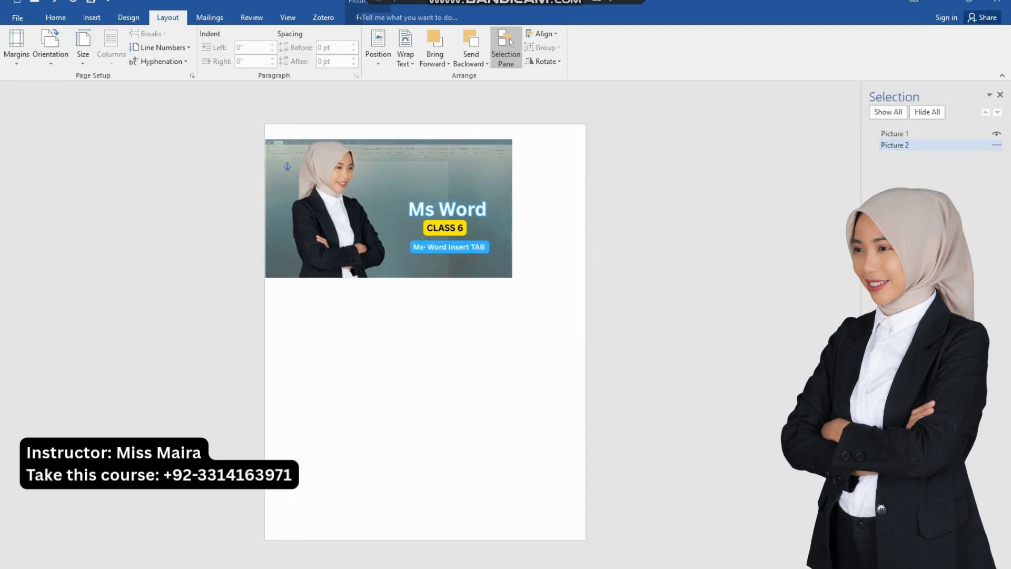
{"action": "left_click", "coordinate": [997, 134]}
{"action": "left_click", "coordinate": [996, 134]}
{"action": "left_click", "coordinate": [996, 145]}
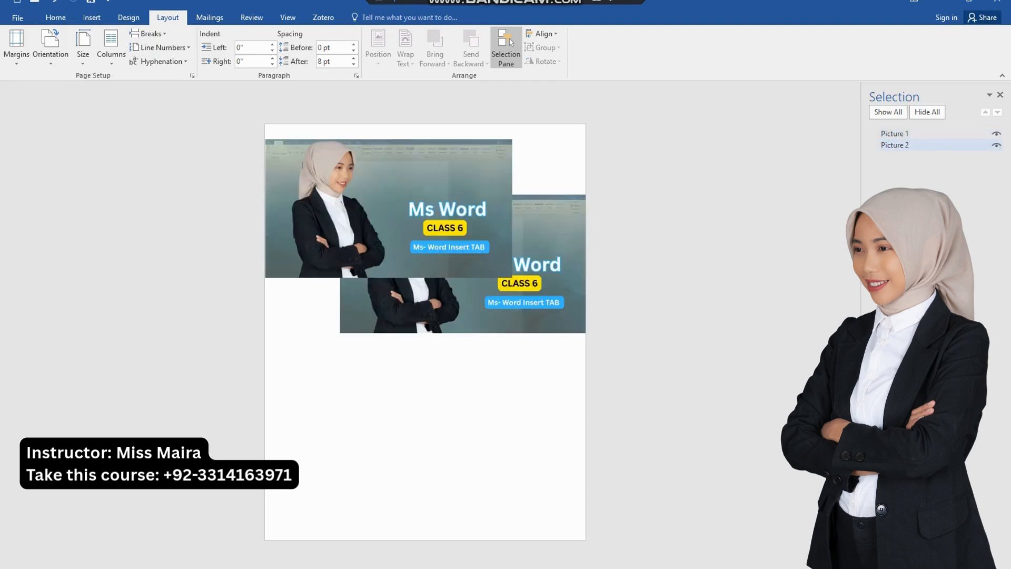
Look at the object alignment options and select Picture 1 on the page
{"action": "left_click", "coordinate": [542, 33]}
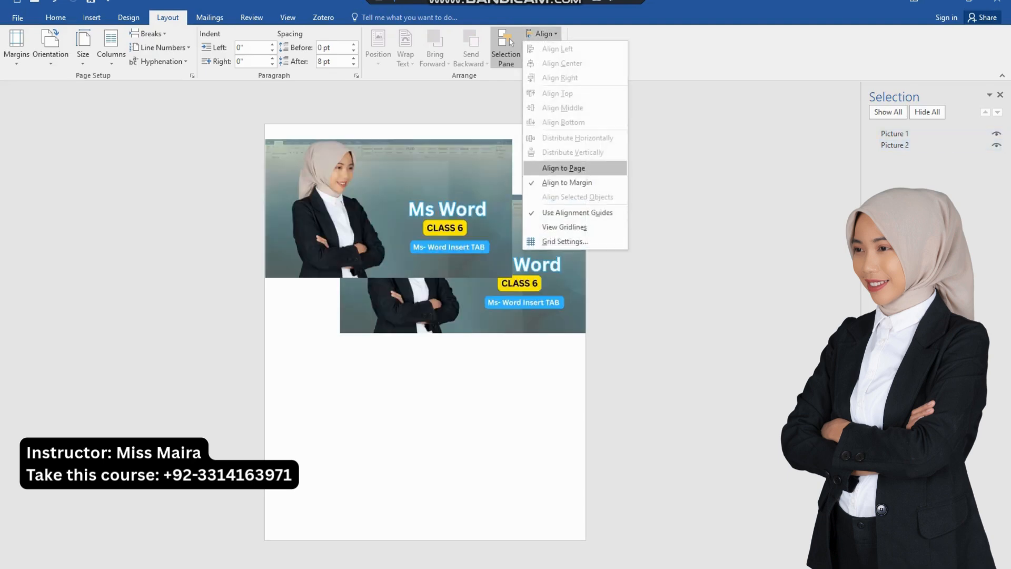
{"action": "left_click", "coordinate": [411, 200]}
{"action": "double_click", "coordinate": [411, 200]}
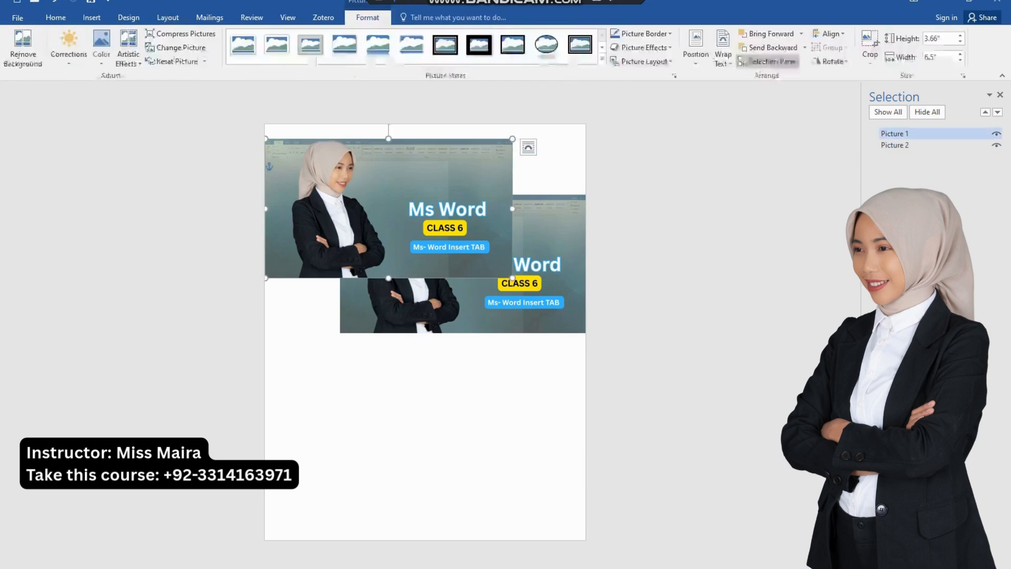